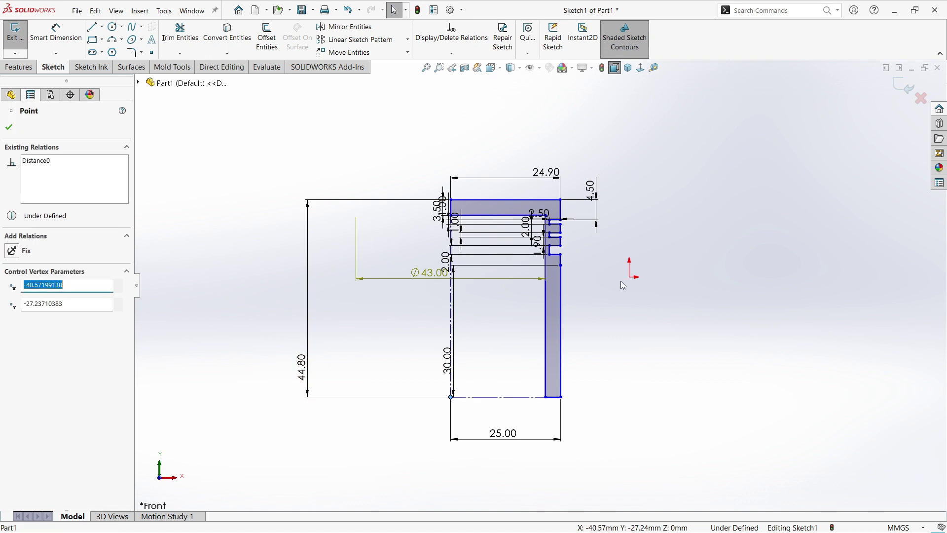
Make the profile's bottom corner coincident with the origin
{"action": "left_click", "coordinate": [629, 269], "text": "ctrl"}
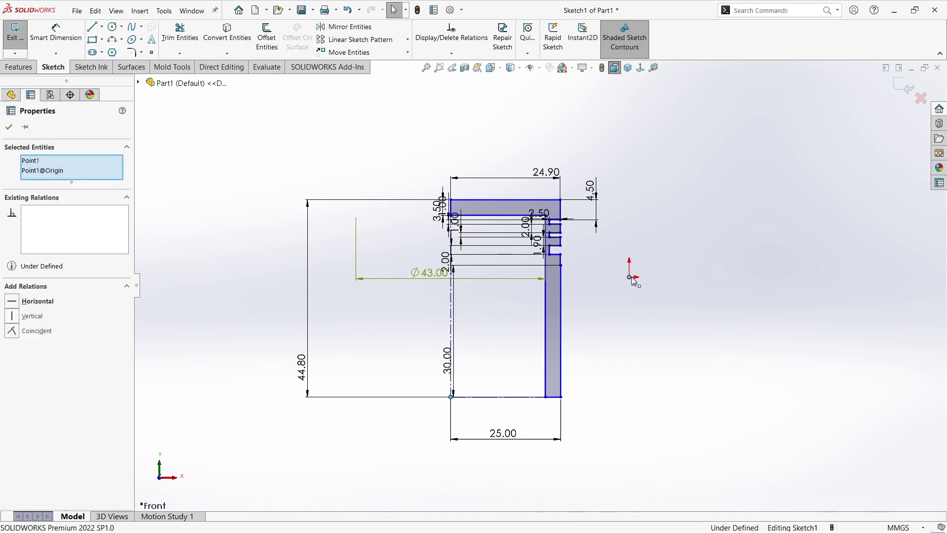
{"action": "left_click", "coordinate": [663, 249]}
{"action": "left_click", "coordinate": [657, 341]}
{"action": "scroll", "coordinate": [652, 222], "scroll_direction": "down", "scroll_amount": 3}
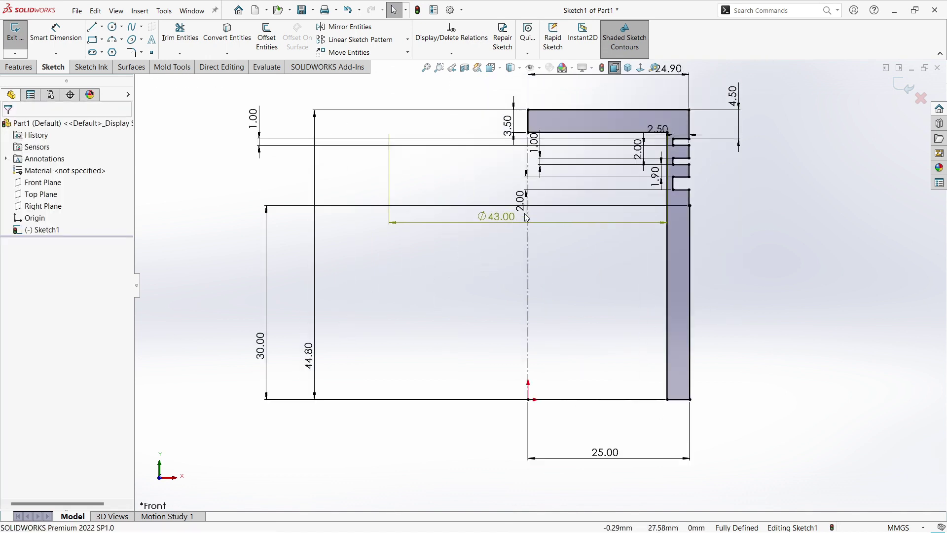
{"action": "scroll", "coordinate": [568, 247], "scroll_direction": "down", "scroll_amount": 2}
Delete the Ø43 diameter dimension
{"action": "left_click", "coordinate": [484, 265]}
{"action": "scroll", "coordinate": [543, 257], "scroll_direction": "down", "scroll_amount": 2}
{"action": "scroll", "coordinate": [523, 249], "scroll_direction": "up", "scroll_amount": 2}
{"action": "left_click", "coordinate": [540, 259]}
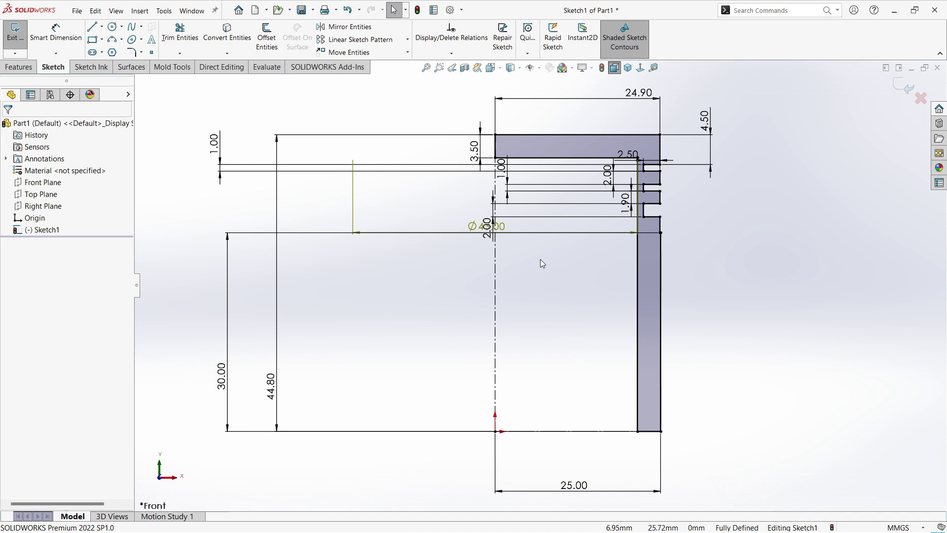
{"action": "scroll", "coordinate": [493, 267], "scroll_direction": "down", "scroll_amount": 2}
{"action": "scroll", "coordinate": [419, 296], "scroll_direction": "down", "scroll_amount": 1}
{"action": "left_click_drag", "start_coordinate": [413, 302], "coordinate": [573, 72]}
{"action": "scroll", "coordinate": [597, 180], "scroll_direction": "up", "scroll_amount": 2}
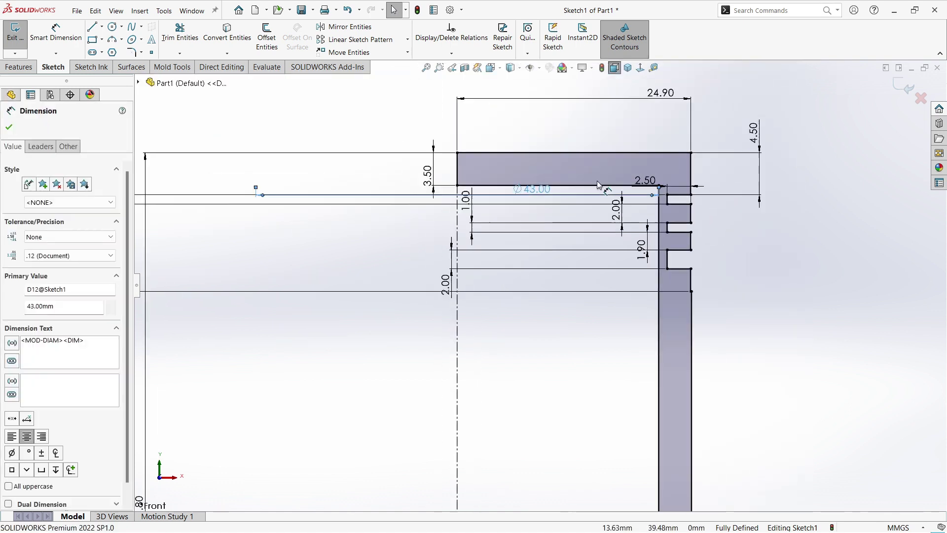
{"action": "left_click_drag", "start_coordinate": [506, 228], "coordinate": [474, 139]}
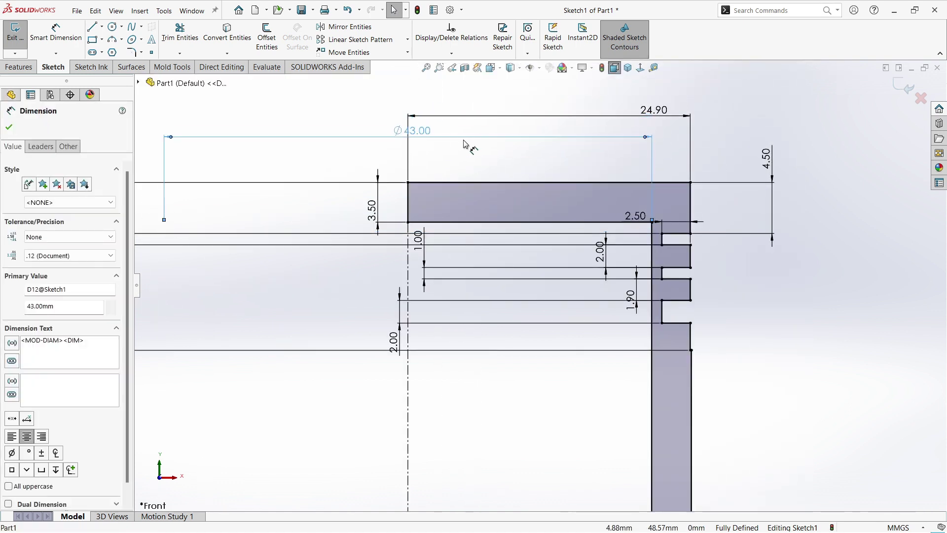
{"action": "key", "text": "Delete"}
Dimension the inner wall line to the centreline as 43.00, placed above the part
{"action": "key", "text": "d"}
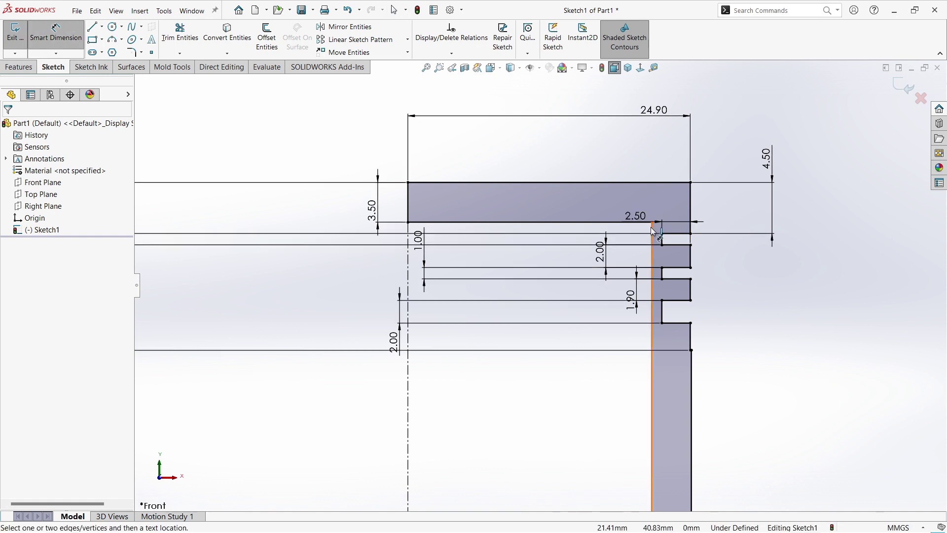
{"action": "left_click", "coordinate": [652, 232]}
{"action": "left_click", "coordinate": [408, 274]}
{"action": "left_click", "coordinate": [318, 153]}
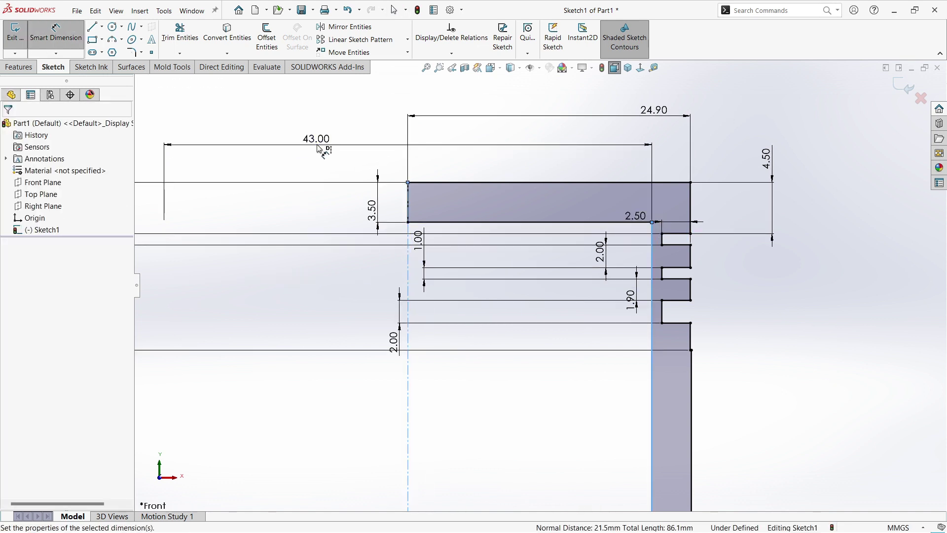
{"action": "key", "text": "Return"}
Move the 1.00, 2.50 and 2.00 dimensions clear to the right of the profile
{"action": "scroll", "coordinate": [435, 270], "scroll_direction": "up", "scroll_amount": 3}
{"action": "scroll", "coordinate": [436, 270], "scroll_direction": "down", "scroll_amount": 1}
{"action": "scroll", "coordinate": [435, 270], "scroll_direction": "down", "scroll_amount": 1}
{"action": "left_click_drag", "start_coordinate": [435, 271], "coordinate": [777, 311]}
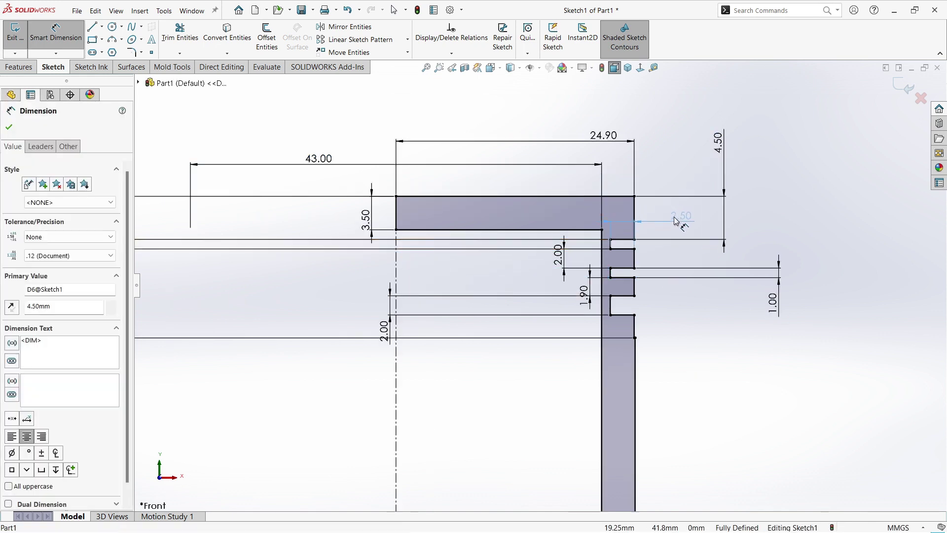
{"action": "left_click_drag", "start_coordinate": [676, 221], "coordinate": [677, 221]}
{"action": "left_click_drag", "start_coordinate": [562, 256], "coordinate": [685, 262]}
{"action": "left_click_drag", "start_coordinate": [776, 191], "coordinate": [758, 184]}
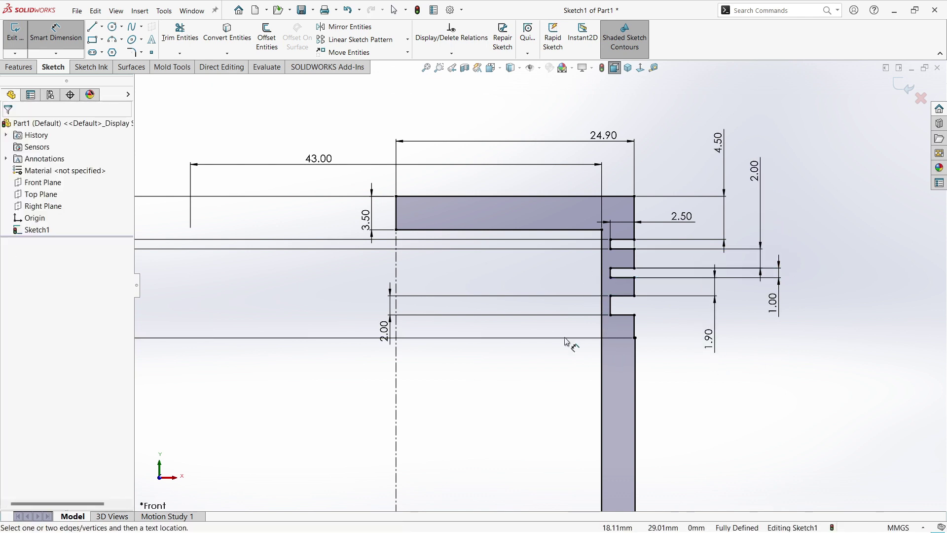
{"action": "scroll", "coordinate": [567, 342], "scroll_direction": "up", "scroll_amount": 3}
{"action": "scroll", "coordinate": [594, 148], "scroll_direction": "down", "scroll_amount": 2}
{"action": "scroll", "coordinate": [594, 148], "scroll_direction": "up", "scroll_amount": 1}
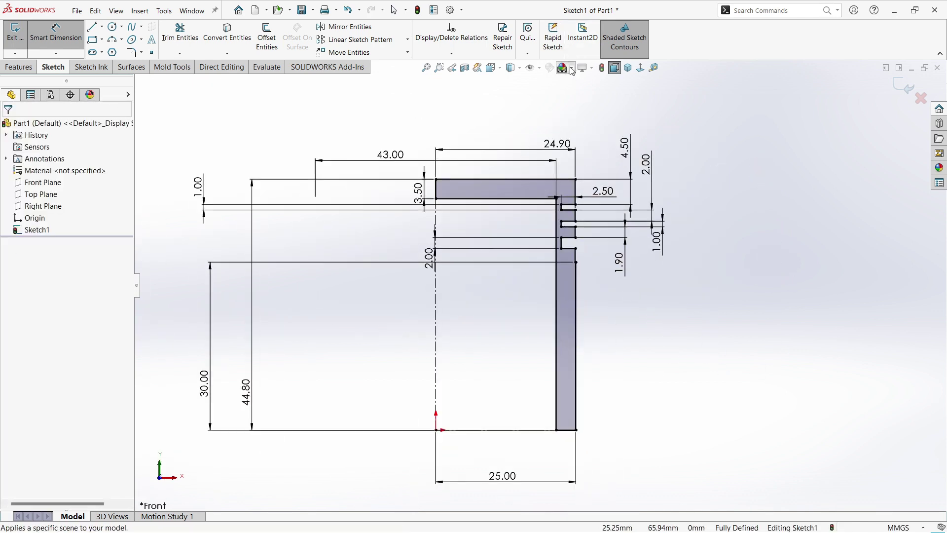
{"action": "scroll", "coordinate": [609, 388], "scroll_direction": "up", "scroll_amount": 1}
{"action": "scroll", "coordinate": [535, 390], "scroll_direction": "up", "scroll_amount": 1}
Rearrange the 30.00, 1.00, 43.00 and 24.90 dimensions closer to the profile
{"action": "left_click_drag", "start_coordinate": [245, 336], "coordinate": [417, 323]}
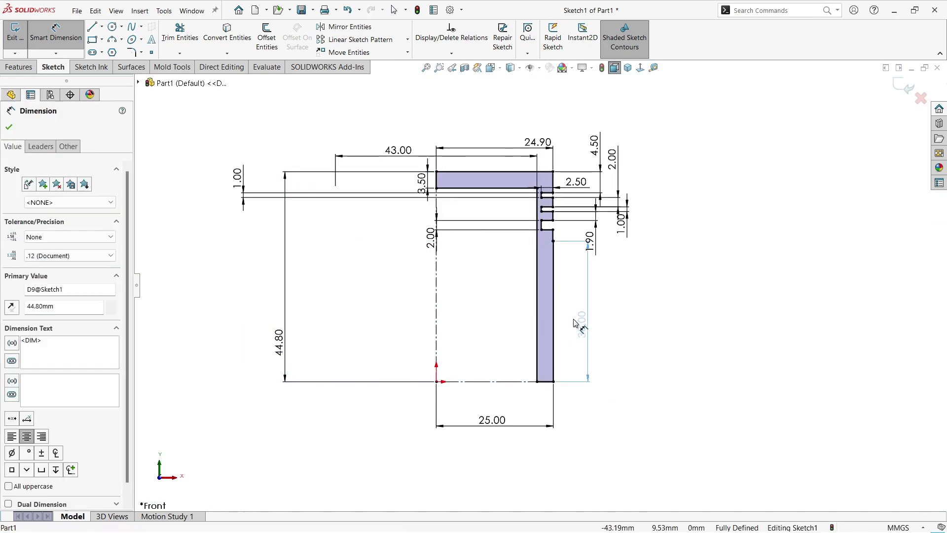
{"action": "left_click", "coordinate": [625, 394]}
{"action": "left_click", "coordinate": [498, 237]}
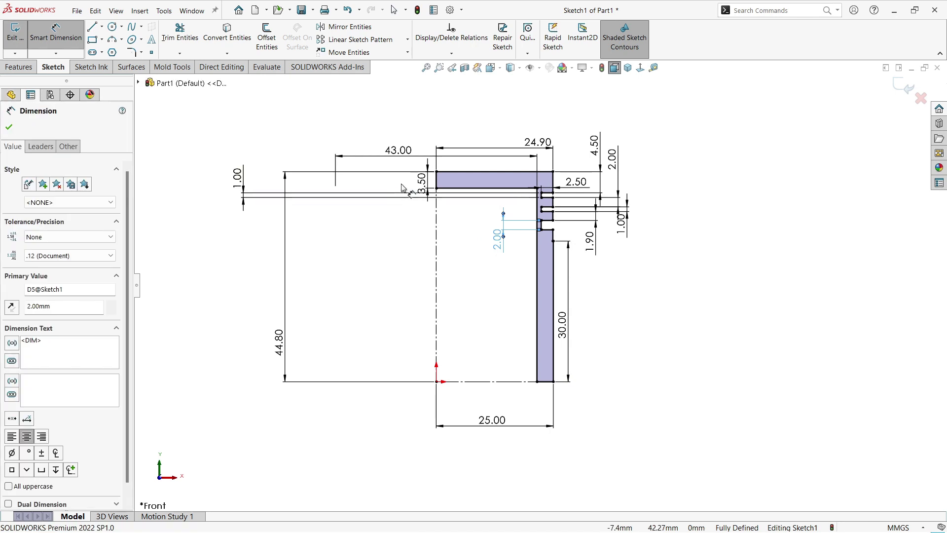
{"action": "left_click_drag", "start_coordinate": [241, 197], "coordinate": [298, 205]}
{"action": "left_click_drag", "start_coordinate": [453, 269], "coordinate": [457, 277]}
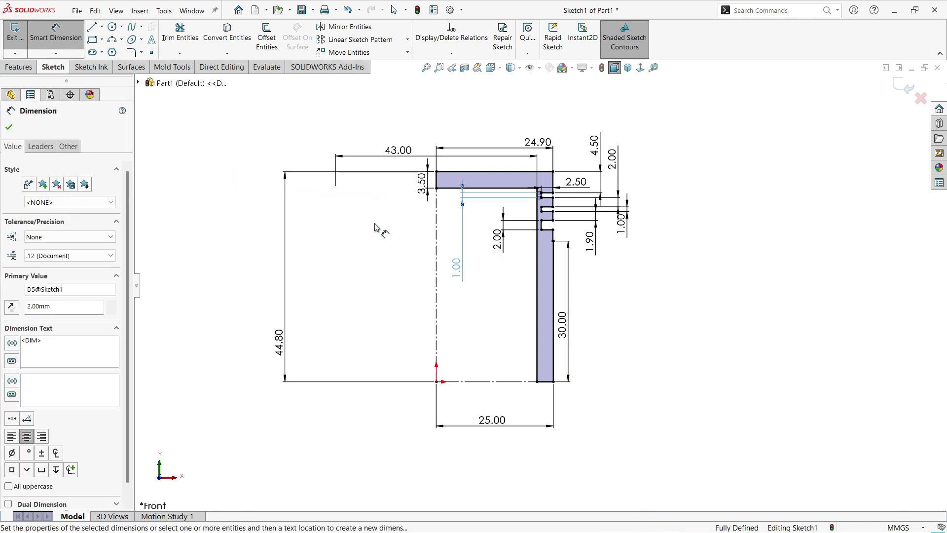
{"action": "left_click", "coordinate": [537, 141]}
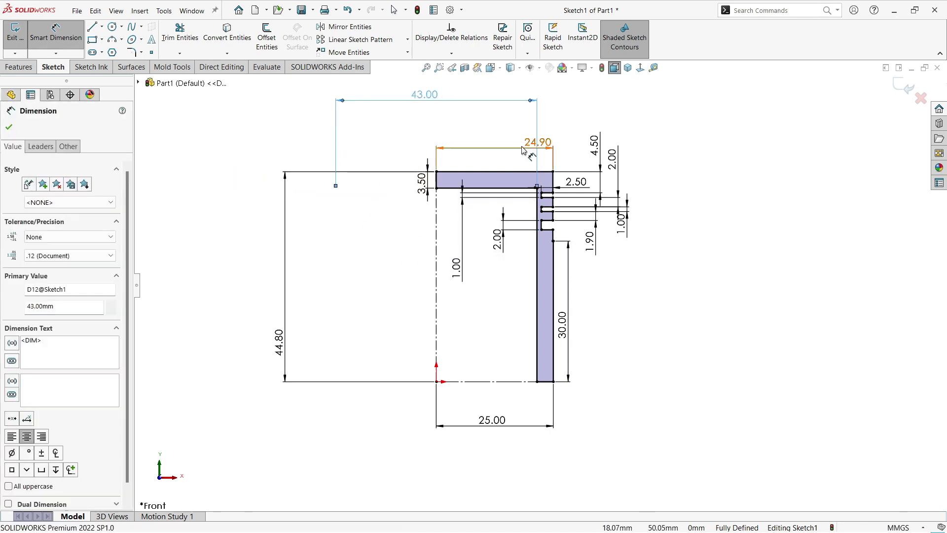
{"action": "left_click", "coordinate": [466, 132]}
{"action": "scroll", "coordinate": [540, 285], "scroll_direction": "up", "scroll_amount": 2}
{"action": "scroll", "coordinate": [513, 251], "scroll_direction": "down", "scroll_amount": 2}
{"action": "key", "text": "Escape"}
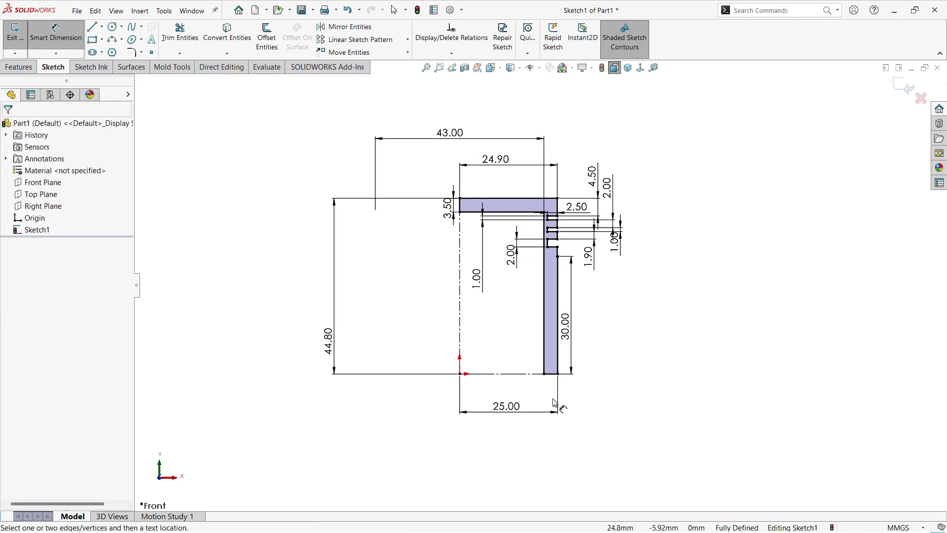
Revolve the profile 360° about the centreline into a solid piston
{"action": "left_click", "coordinate": [17, 67]}
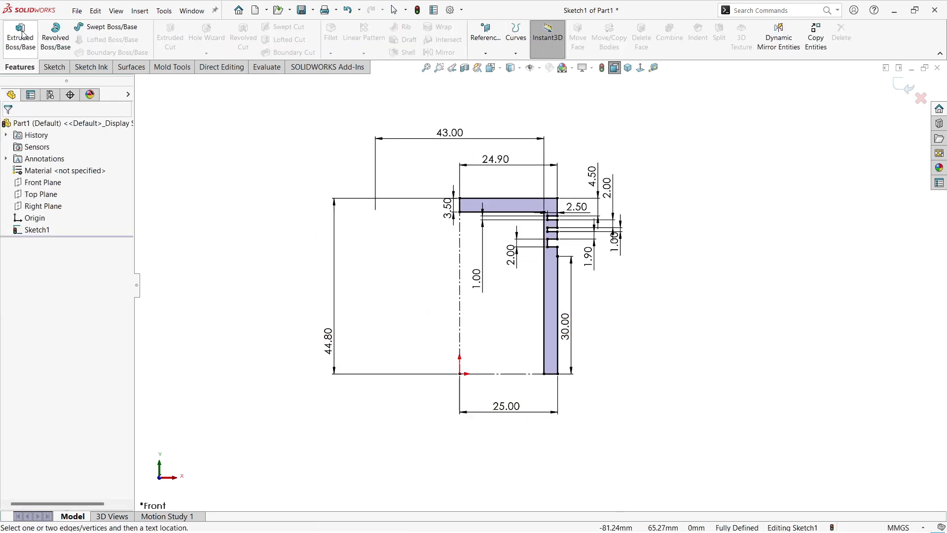
{"action": "left_click", "coordinate": [56, 37]}
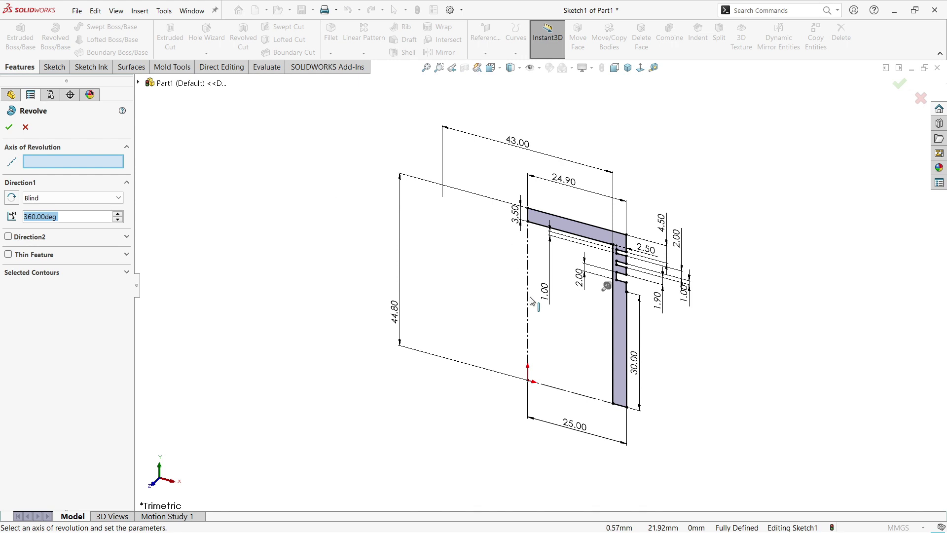
{"action": "left_click", "coordinate": [528, 314]}
{"action": "left_click", "coordinate": [8, 127]}
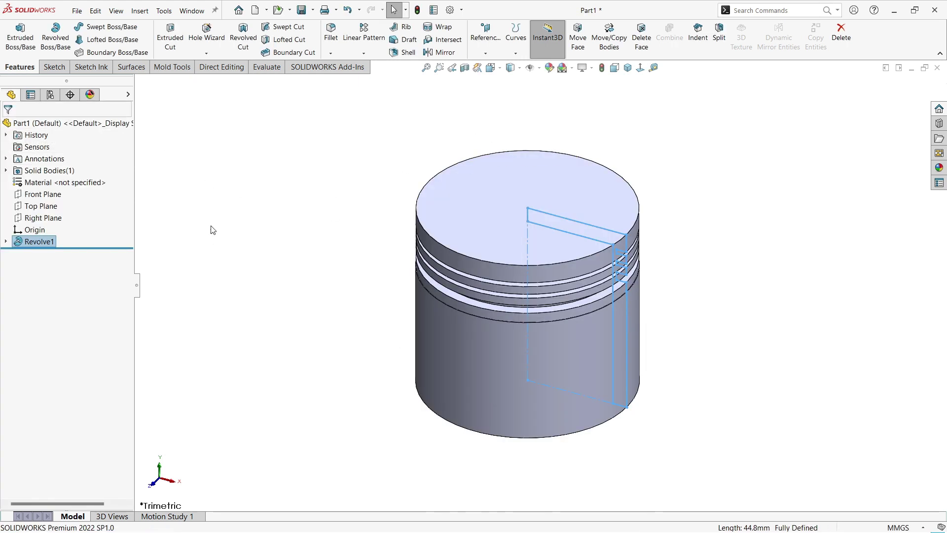
{"action": "scroll", "coordinate": [444, 292], "scroll_direction": "down", "scroll_amount": 3}
{"action": "scroll", "coordinate": [547, 233], "scroll_direction": "down", "scroll_amount": 3}
{"action": "scroll", "coordinate": [547, 234], "scroll_direction": "up", "scroll_amount": 3}
Chamfer one groove edge 0.2 mm × 45° and view the piston from the front
{"action": "left_click", "coordinate": [331, 52]}
{"action": "left_click", "coordinate": [348, 76]}
{"action": "left_click", "coordinate": [473, 278]}
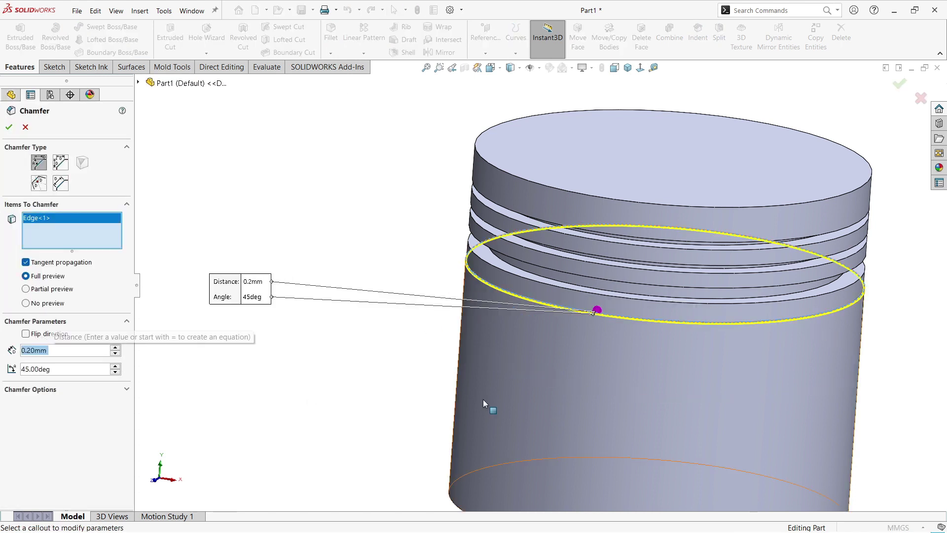
{"action": "scroll", "coordinate": [620, 280], "scroll_direction": "down", "scroll_amount": 3}
{"action": "key", "text": "Return"}
{"action": "scroll", "coordinate": [602, 265], "scroll_direction": "up", "scroll_amount": 5}
{"action": "key", "text": "space"}
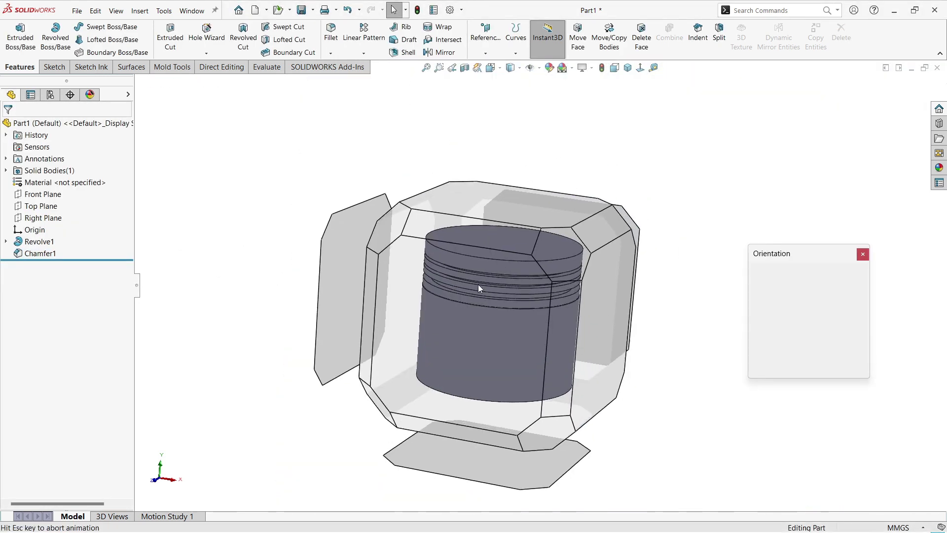
{"action": "left_click", "coordinate": [478, 286]}
Sketch a circle on the Front Plane, vertically aligned with the origin
{"action": "left_click", "coordinate": [43, 194]}
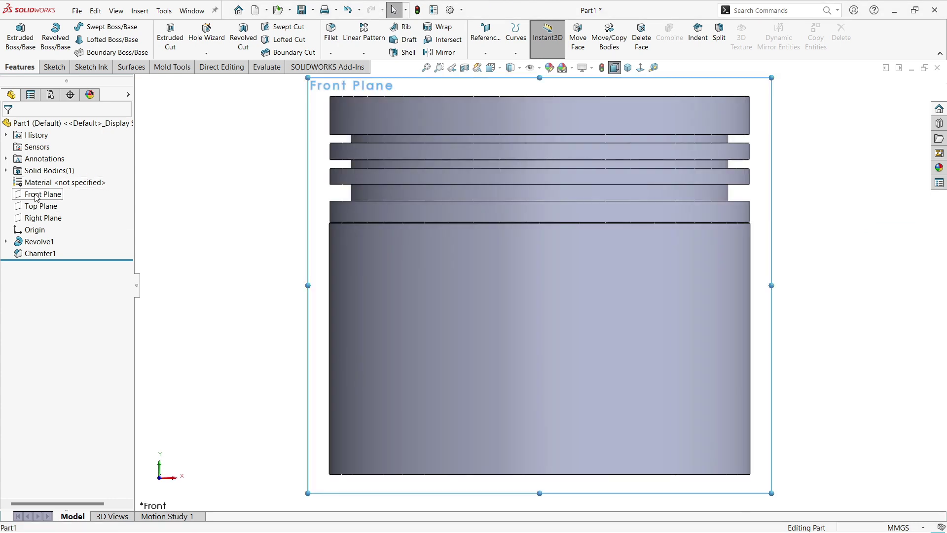
{"action": "left_click", "coordinate": [59, 177]}
{"action": "left_click", "coordinate": [112, 27]}
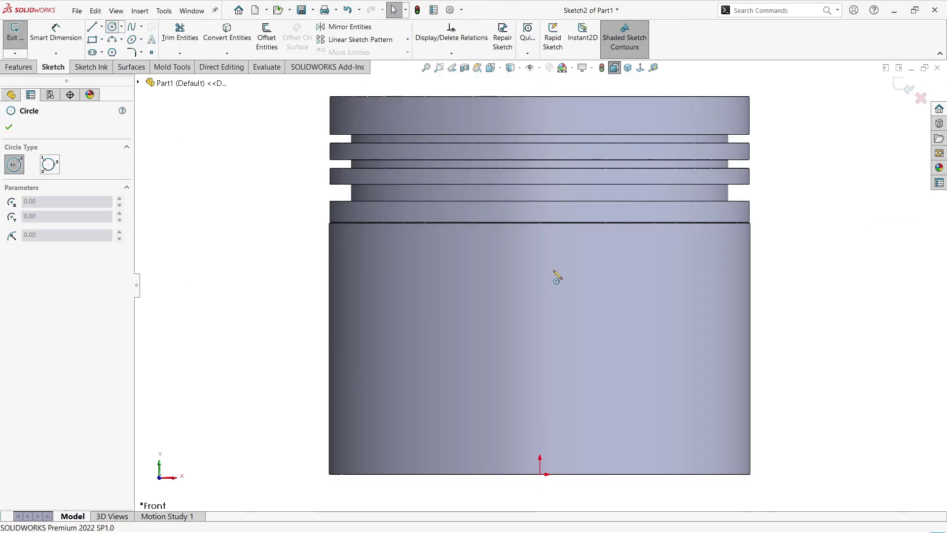
{"action": "left_click", "coordinate": [537, 250]}
{"action": "left_click", "coordinate": [571, 313]}
{"action": "key", "text": "Escape"}
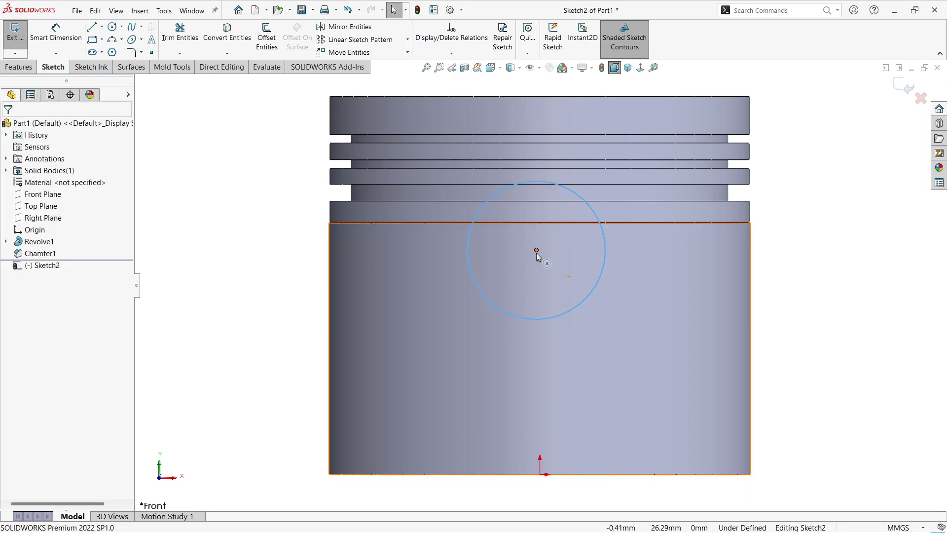
{"action": "left_click", "coordinate": [536, 249]}
{"action": "left_click", "coordinate": [539, 474], "text": "ctrl"}
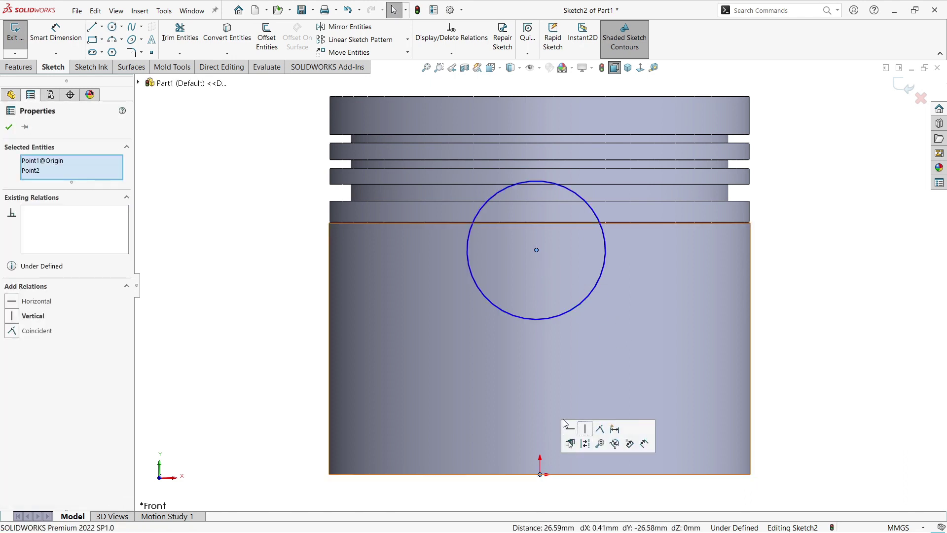
{"action": "left_click", "coordinate": [587, 430]}
Dimension the circle to Ø13, with its centre 12 mm below the piston top
{"action": "key", "text": "d"}
{"action": "left_click", "coordinate": [596, 297]}
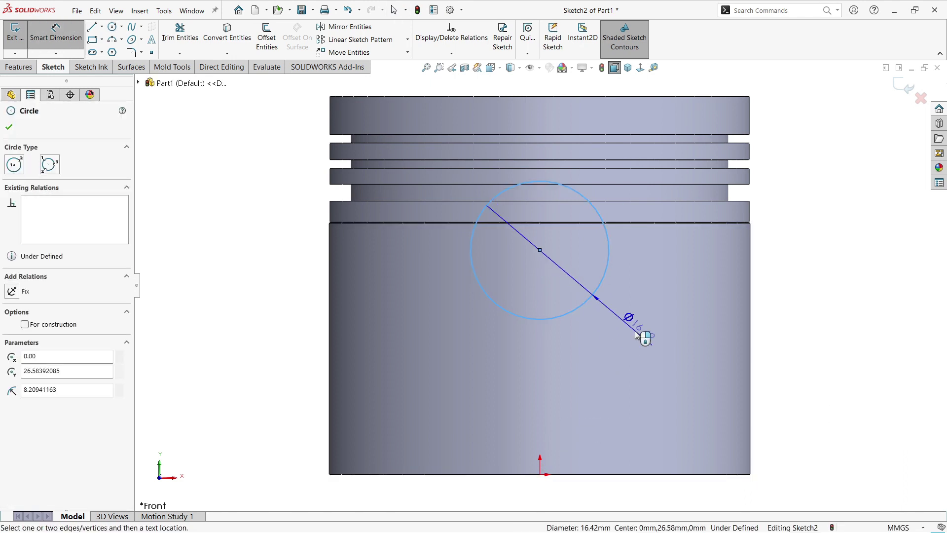
{"action": "left_click", "coordinate": [637, 334]}
{"action": "type", "text": "13"}
{"action": "key", "text": "Return"}
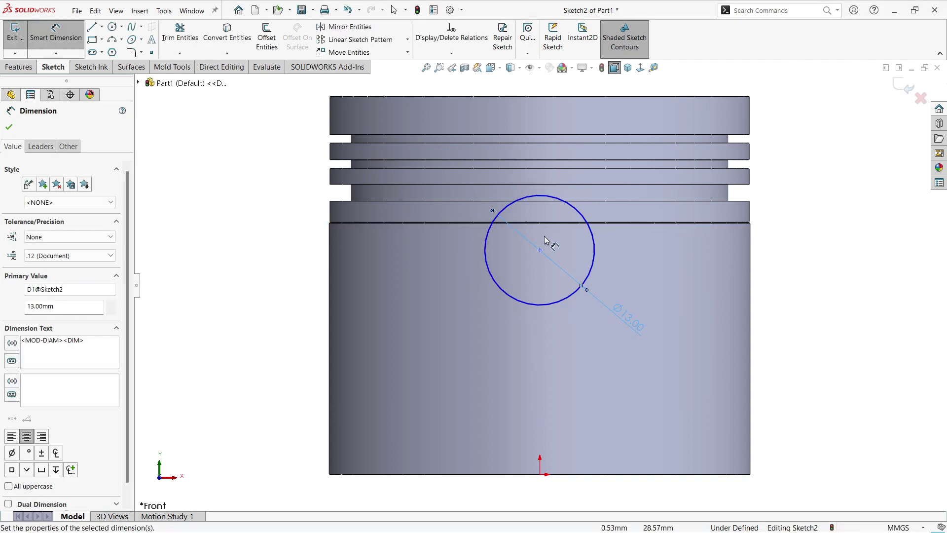
{"action": "left_click", "coordinate": [539, 197]}
{"action": "left_click", "coordinate": [562, 97]}
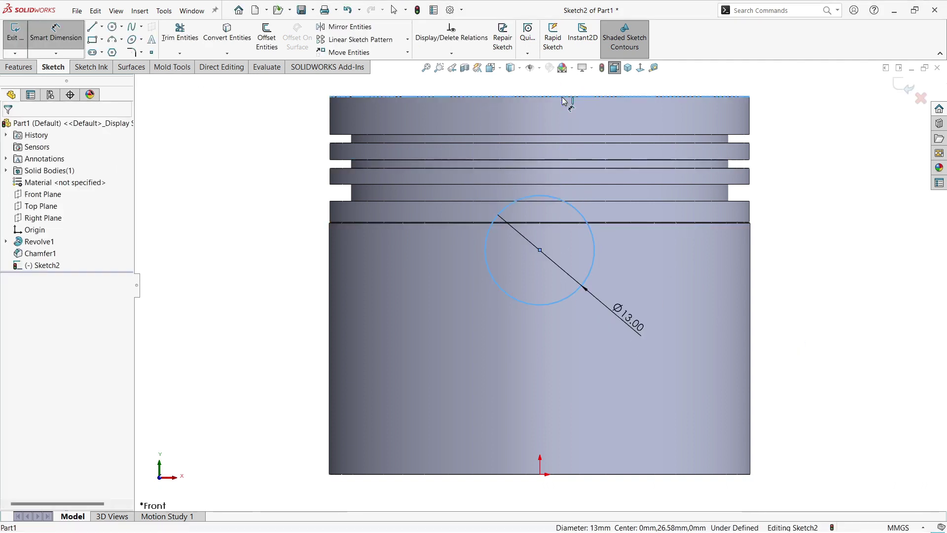
{"action": "left_click", "coordinate": [805, 166]}
{"action": "type", "text": "12"}
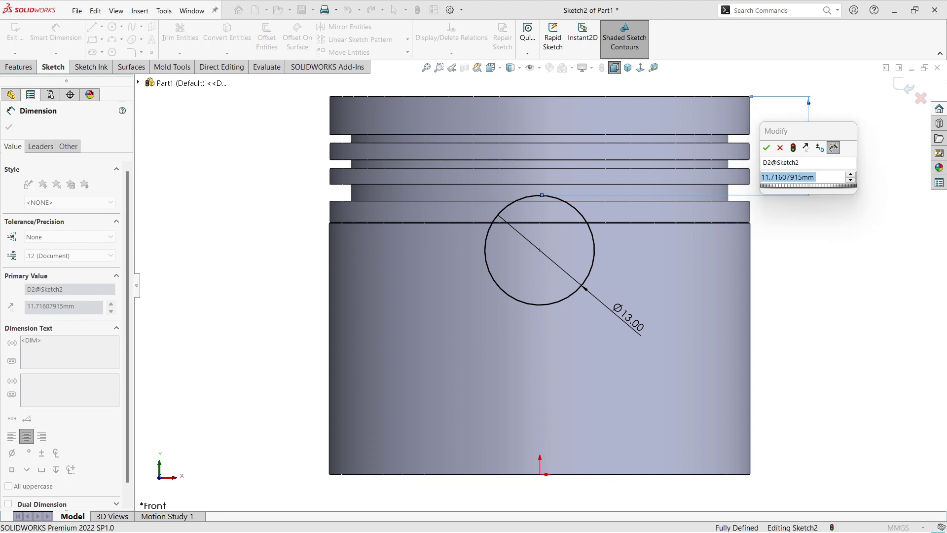
{"action": "key", "text": "Return"}
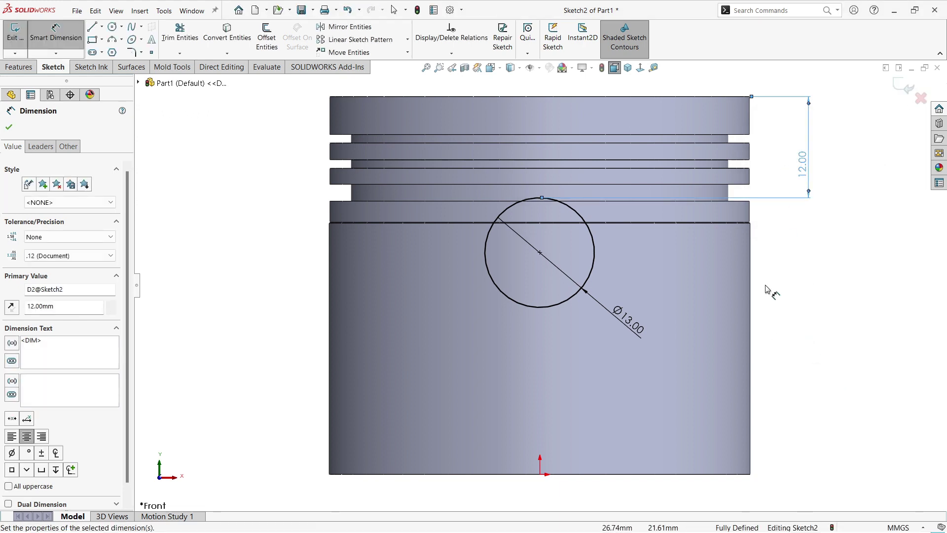
{"action": "scroll", "coordinate": [529, 214], "scroll_direction": "up", "scroll_amount": 3}
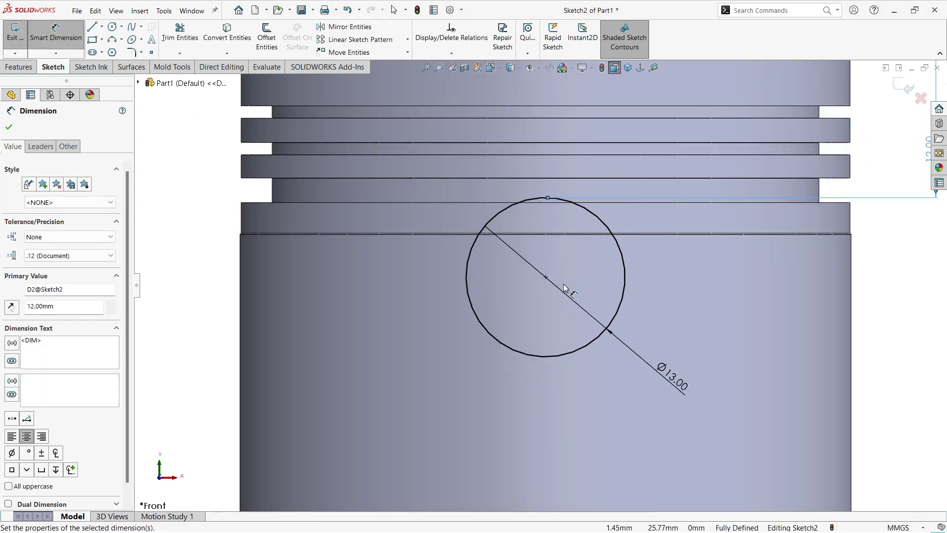
{"action": "scroll", "coordinate": [562, 286], "scroll_direction": "down", "scroll_amount": 2}
{"action": "key", "text": "Escape"}
Offset the Ø13 circle 3 mm inward
{"action": "left_click", "coordinate": [267, 37]}
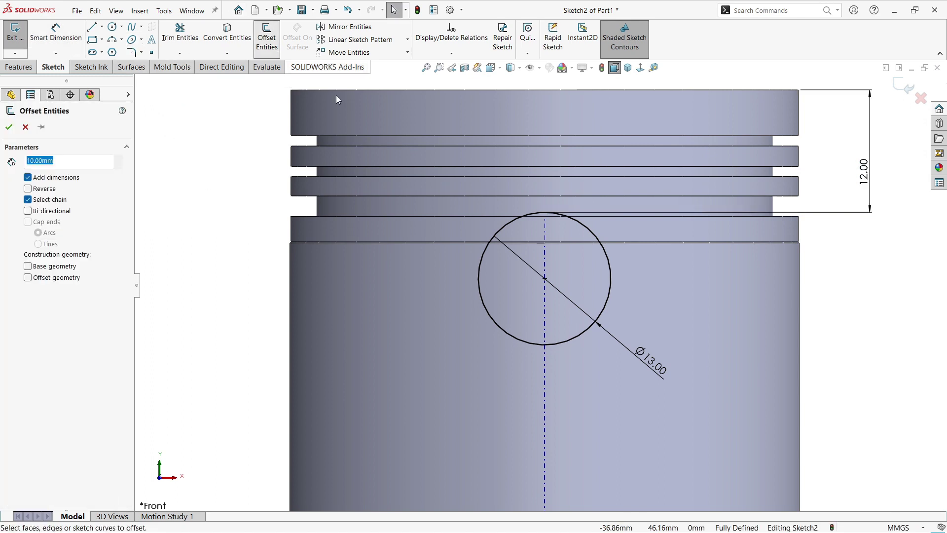
{"action": "left_click", "coordinate": [508, 332]}
{"action": "type", "text": "3"}
{"action": "key", "text": "Return"}
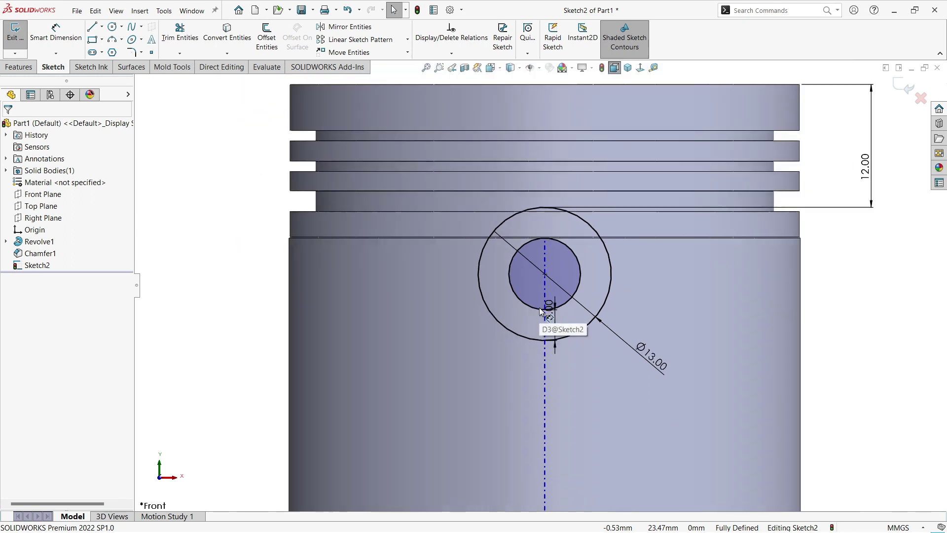
{"action": "left_click", "coordinate": [17, 67]}
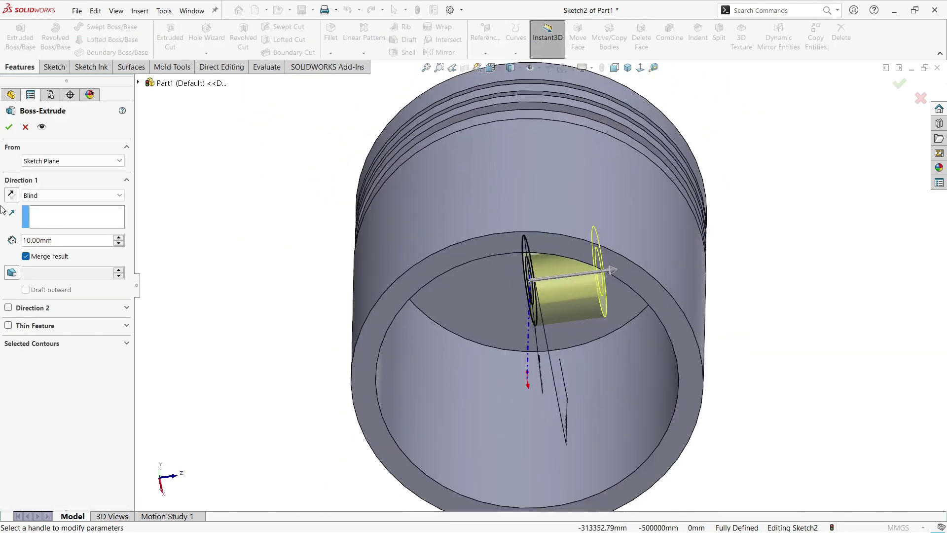
Extrude the pin boss from an 11 mm offset up to the skirt's inner wall, reversed
{"action": "left_click", "coordinate": [32, 193]}
{"action": "type", "text": "11"}
{"action": "key", "text": "Return"}
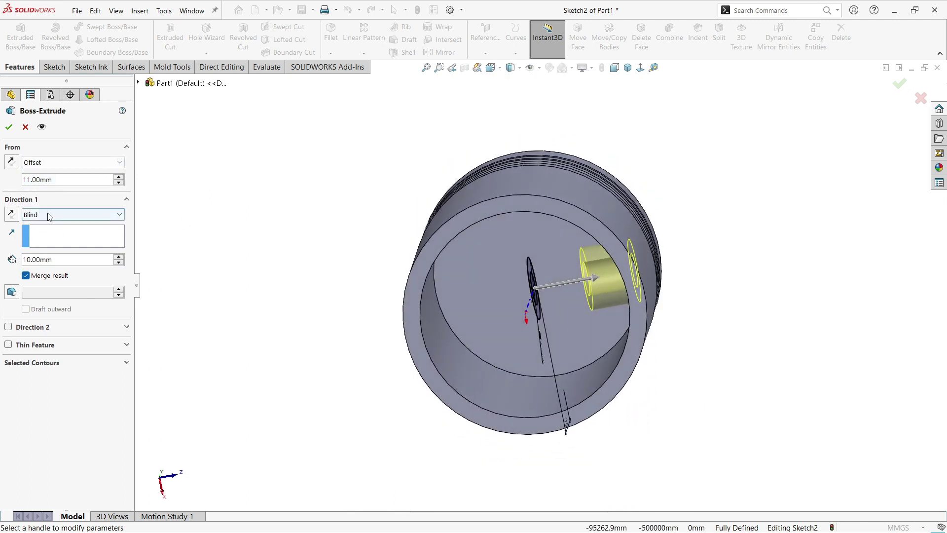
{"action": "left_click", "coordinate": [48, 215]}
{"action": "left_click", "coordinate": [39, 256]}
{"action": "left_click", "coordinate": [617, 273]}
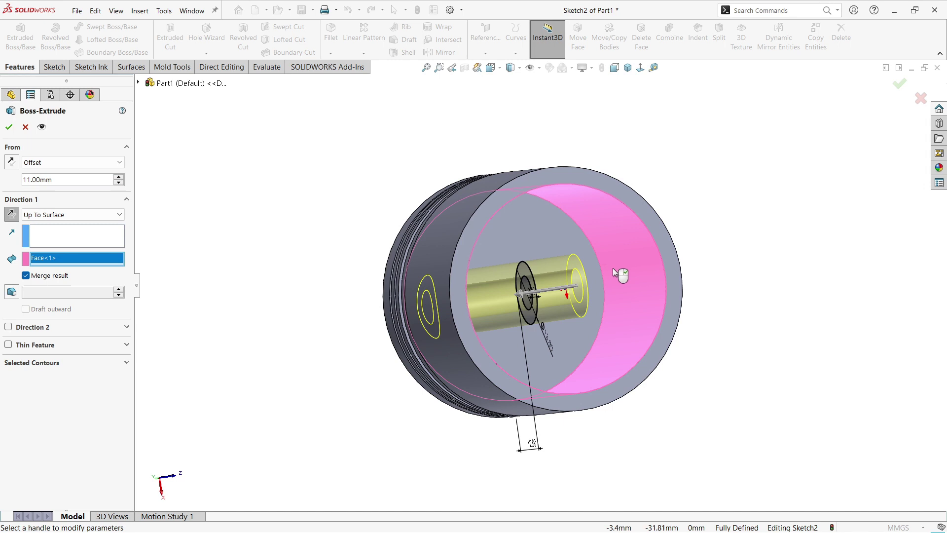
{"action": "left_click", "coordinate": [11, 220]}
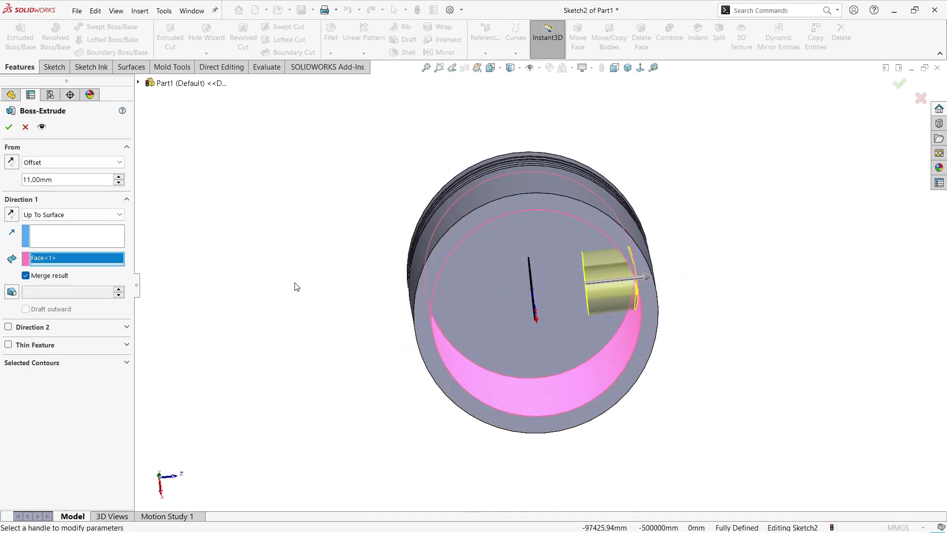
{"action": "left_click", "coordinate": [9, 128]}
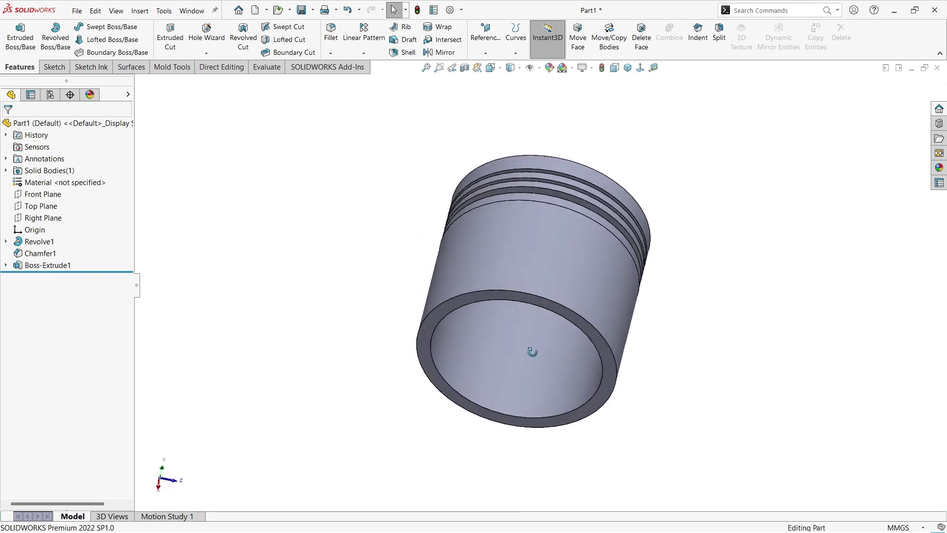
Mirror the pin boss across the Front Plane
{"action": "left_click", "coordinate": [23, 196]}
{"action": "left_click", "coordinate": [415, 53]}
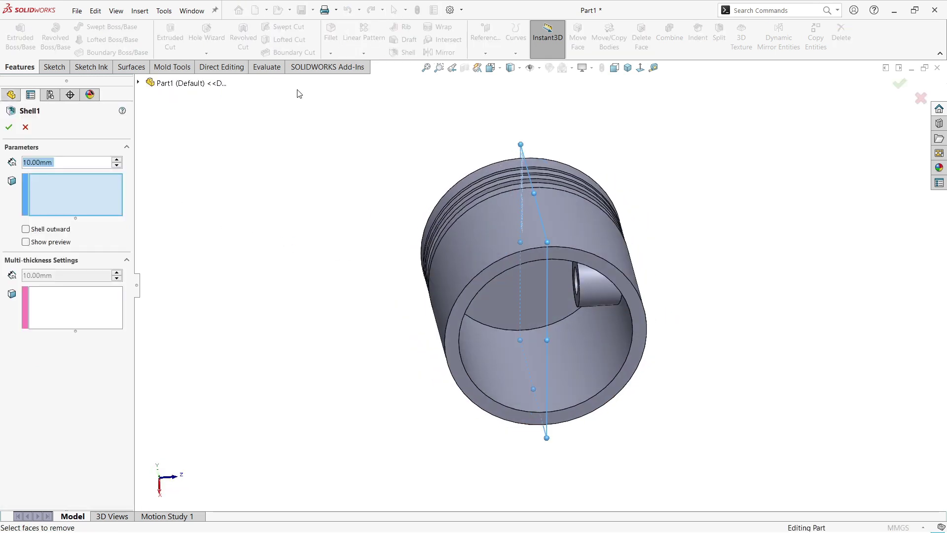
{"action": "left_click", "coordinate": [26, 128]}
{"action": "left_click", "coordinate": [440, 52]}
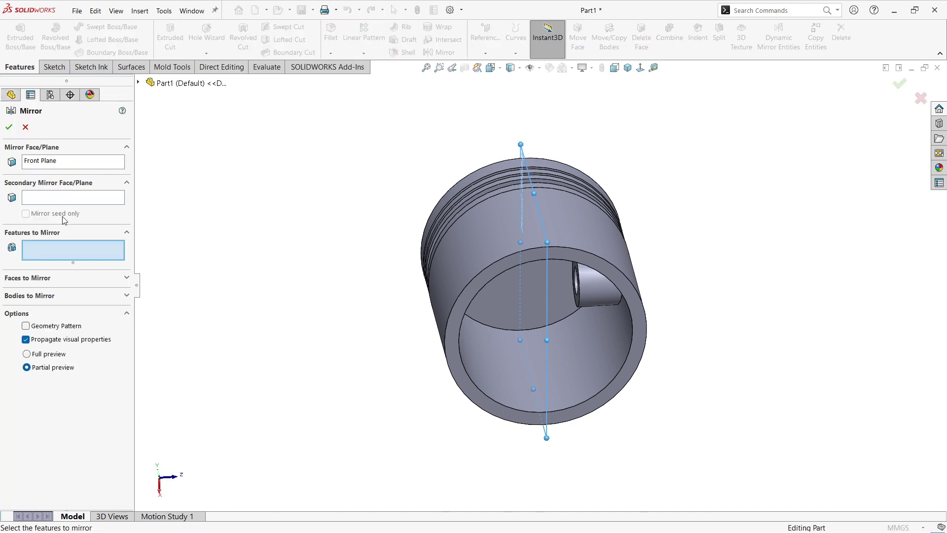
{"action": "left_click", "coordinate": [590, 285]}
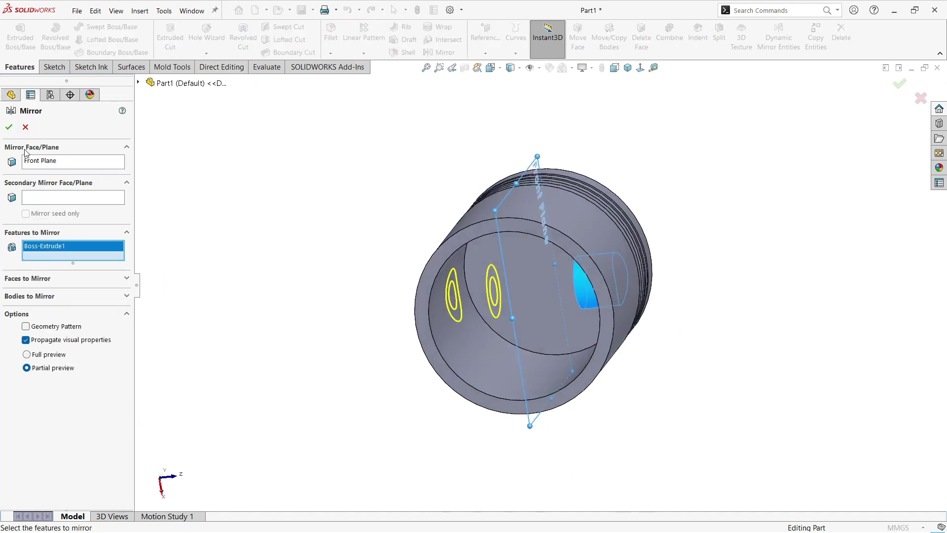
{"action": "left_click", "coordinate": [10, 127]}
{"action": "mouse_move", "coordinate": [321, 277]}
{"action": "middle_mouse_down"}
{"action": "mouse_move", "coordinate": [334, 294]}
{"action": "mouse_move", "coordinate": [365, 278]}
{"action": "mouse_move", "coordinate": [360, 292]}
{"action": "middle_mouse_up"}
Start an extruded cut from the pin boss sketch, set to Through All – Both
{"action": "left_click", "coordinate": [6, 265]}
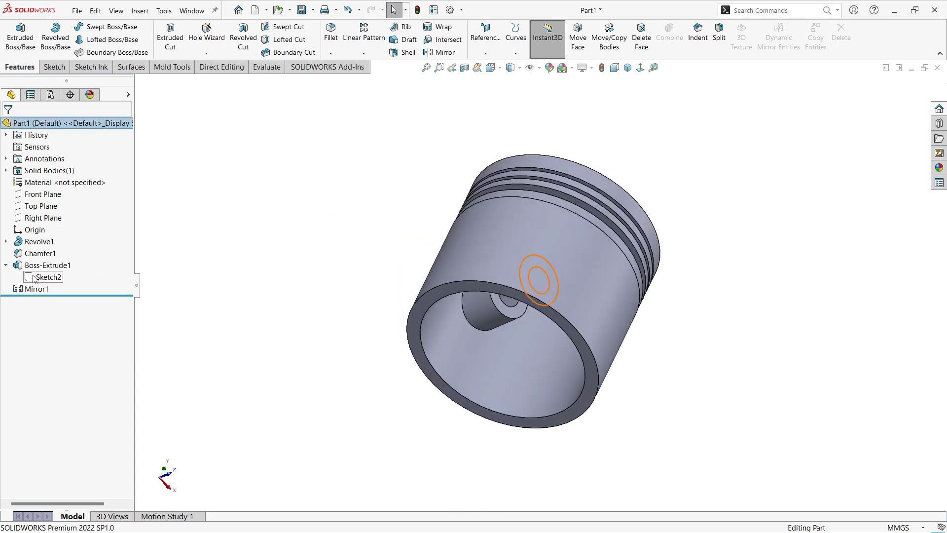
{"action": "left_click", "coordinate": [44, 276]}
{"action": "left_click", "coordinate": [170, 35]}
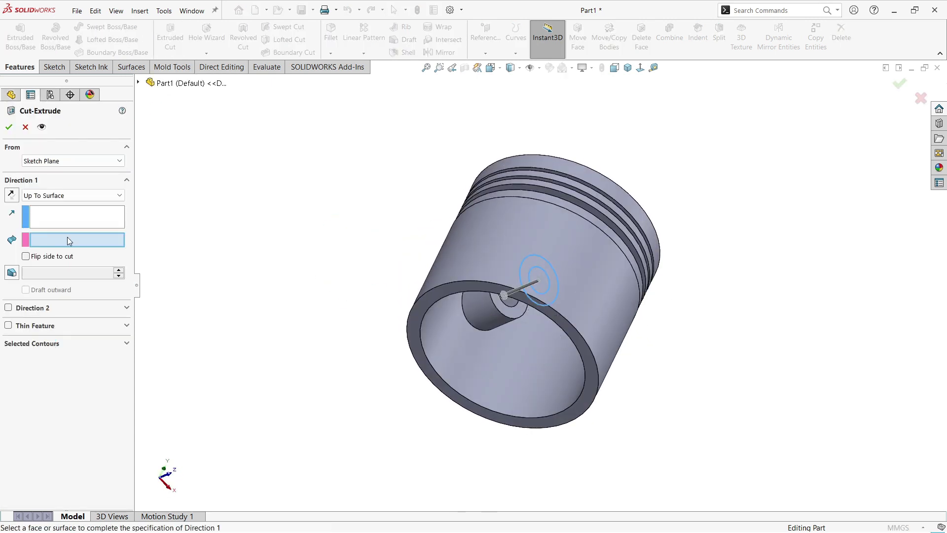
{"action": "left_click", "coordinate": [66, 195]}
{"action": "left_click", "coordinate": [49, 214]}
{"action": "left_click", "coordinate": [52, 197]}
{"action": "left_click", "coordinate": [51, 216]}
{"action": "left_click", "coordinate": [55, 195]}
{"action": "left_click", "coordinate": [54, 223]}
Limit the cut to the inner circle region and accept the pin hole
{"action": "left_click", "coordinate": [57, 360]}
{"action": "right_click", "coordinate": [108, 376]}
{"action": "left_click", "coordinate": [130, 383]}
{"action": "scroll", "coordinate": [732, 171], "scroll_direction": "down", "scroll_amount": 5}
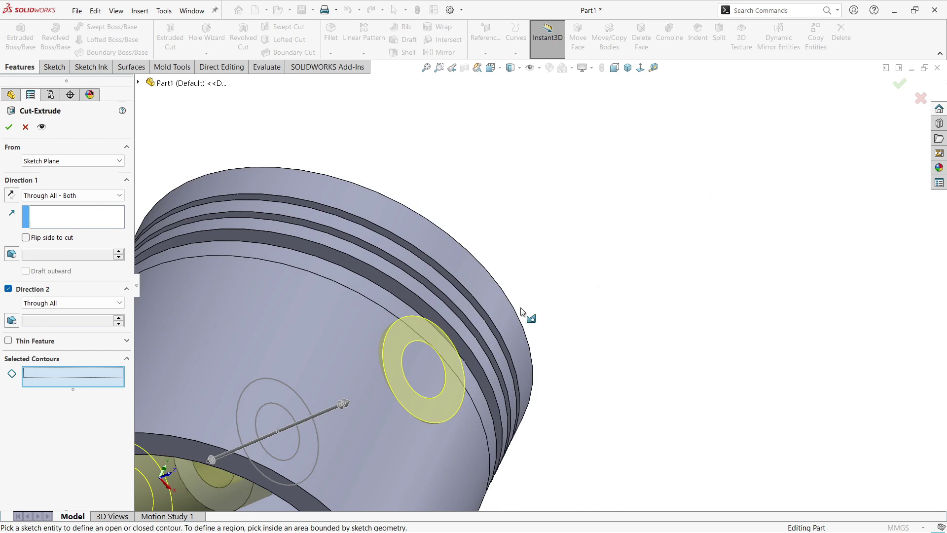
{"action": "left_click", "coordinate": [276, 431]}
{"action": "scroll", "coordinate": [321, 433], "scroll_direction": "up", "scroll_amount": 5}
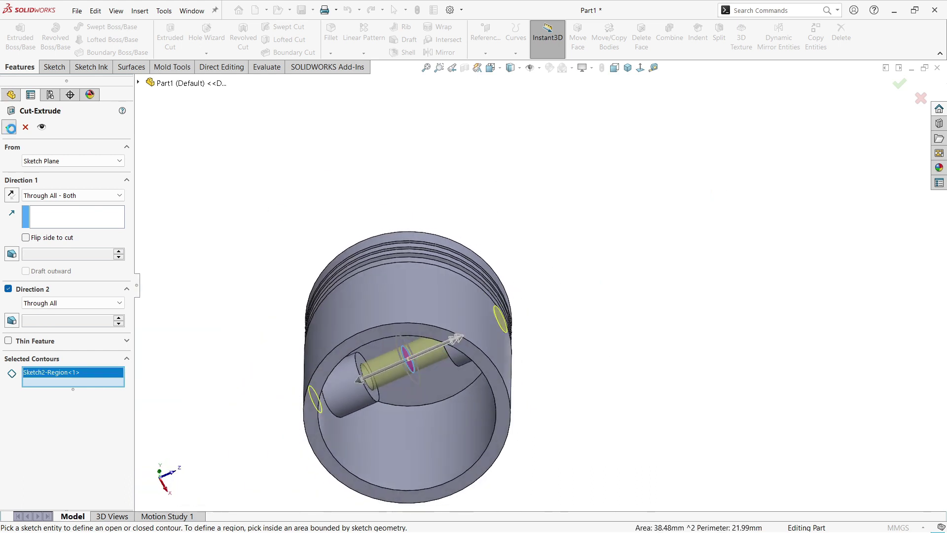
{"action": "key", "text": "Return"}
Show the piston in the Right view and select the Right Plane
{"action": "middle_click_drag", "start_coordinate": [609, 340], "coordinate": [374, 374]}
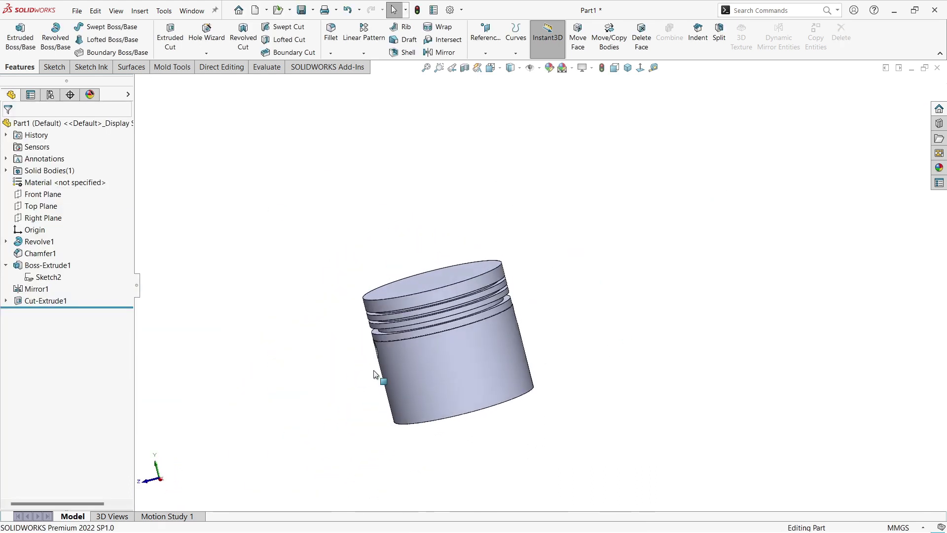
{"action": "middle_click_drag", "start_coordinate": [419, 348], "coordinate": [443, 340]}
{"action": "scroll", "coordinate": [443, 340], "scroll_direction": "down", "scroll_amount": 3}
{"action": "key", "text": "space"}
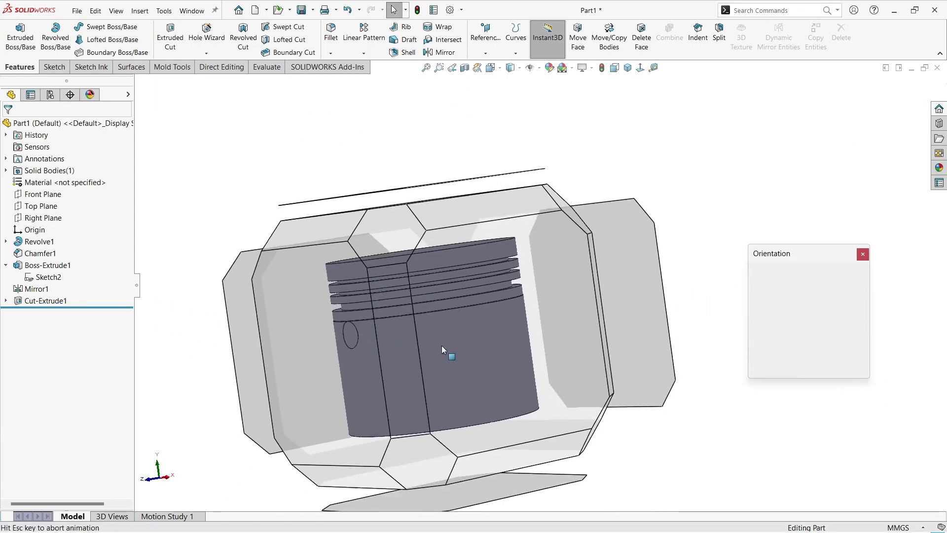
{"action": "left_click", "coordinate": [442, 347]}
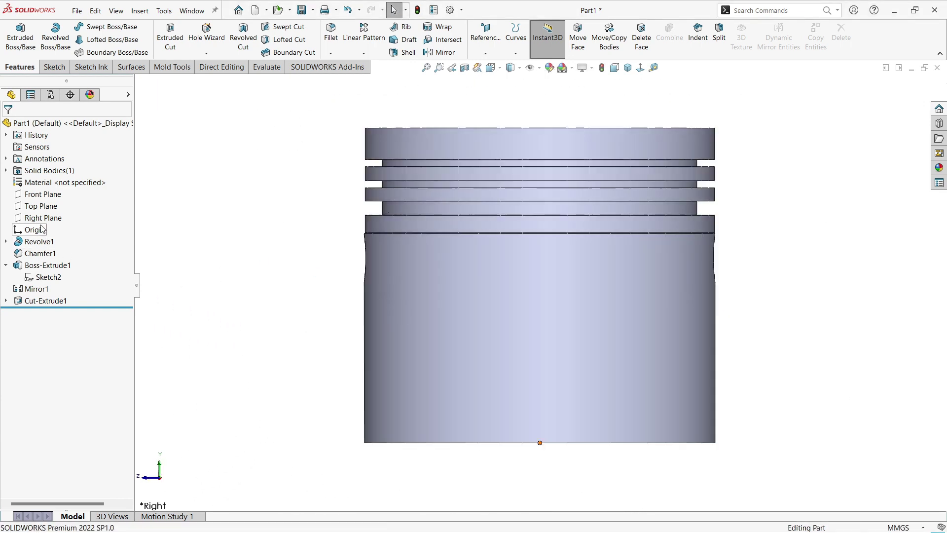
{"action": "left_click", "coordinate": [43, 218]}
Start a sketch on the Right Plane and draw a center rectangle near the skirt's right edge
{"action": "left_click", "coordinate": [74, 207]}
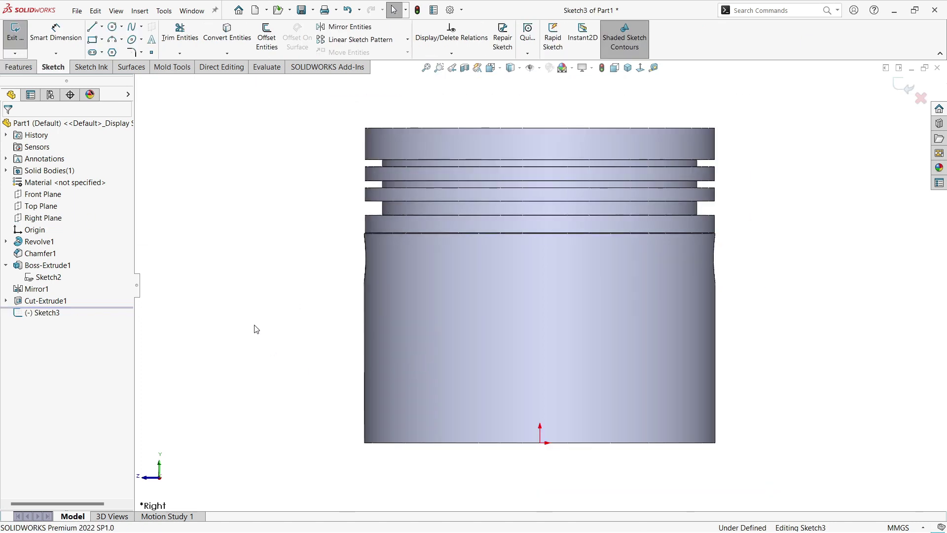
{"action": "left_click", "coordinate": [19, 67]}
{"action": "left_click", "coordinate": [52, 67]}
{"action": "left_click", "coordinate": [101, 39]}
{"action": "left_click", "coordinate": [111, 68]}
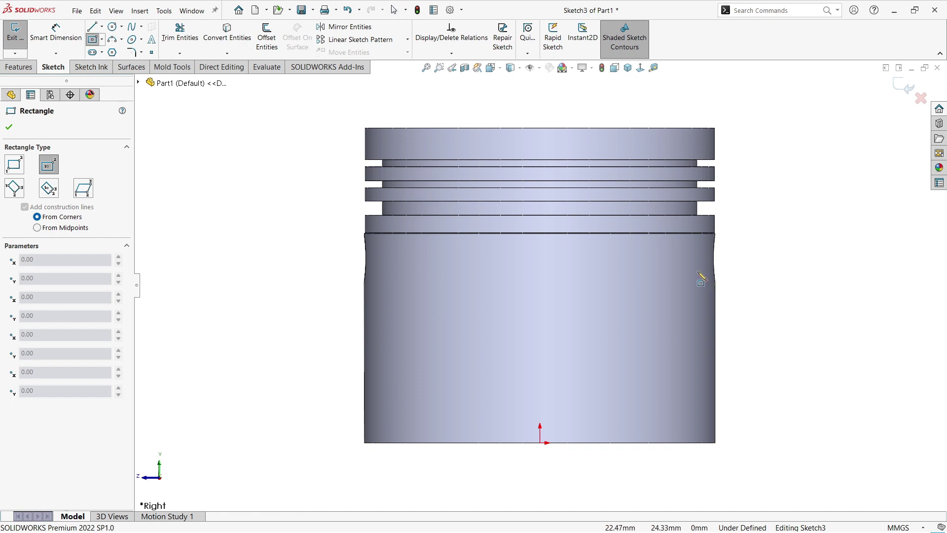
{"action": "left_click", "coordinate": [705, 251]}
{"action": "left_click", "coordinate": [735, 294]}
Position the rectangle 15 mm below the piston top and 21.6 mm from the origin
{"action": "left_click", "coordinate": [714, 206]}
{"action": "left_click", "coordinate": [710, 128]}
{"action": "left_click", "coordinate": [758, 165]}
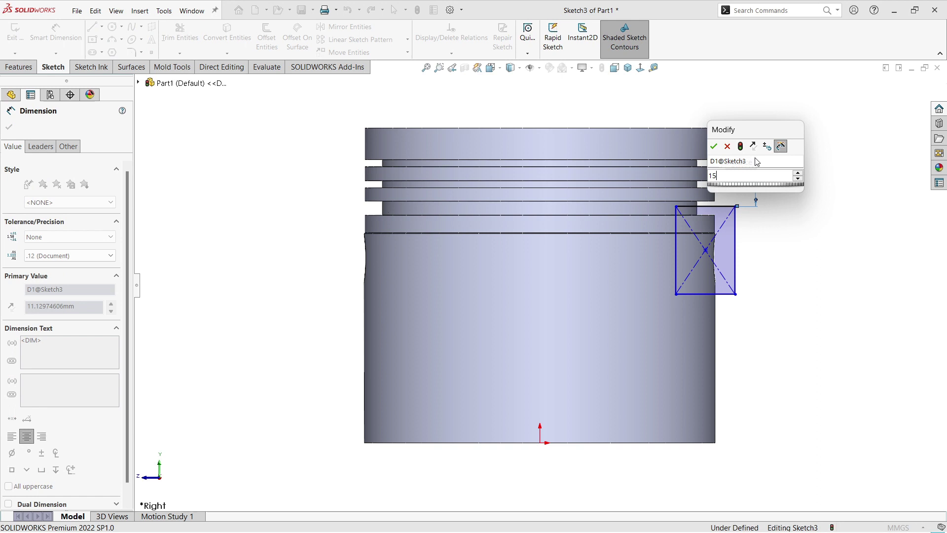
{"action": "type", "text": "15"}
{"action": "key", "text": "Return"}
{"action": "left_click", "coordinate": [676, 296]}
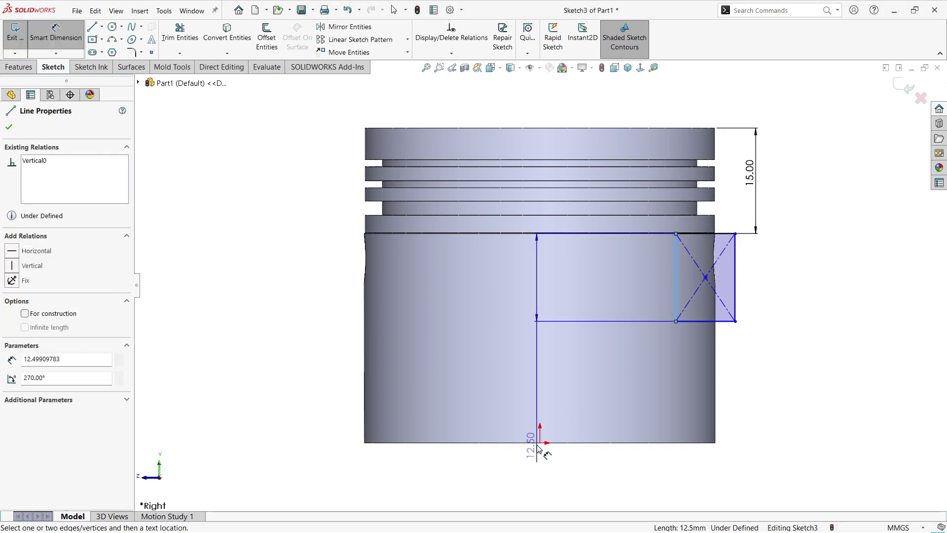
{"action": "left_click", "coordinate": [540, 443]}
{"action": "left_click", "coordinate": [612, 490]}
{"action": "type", "text": "21.6"}
{"action": "key", "text": "Return"}
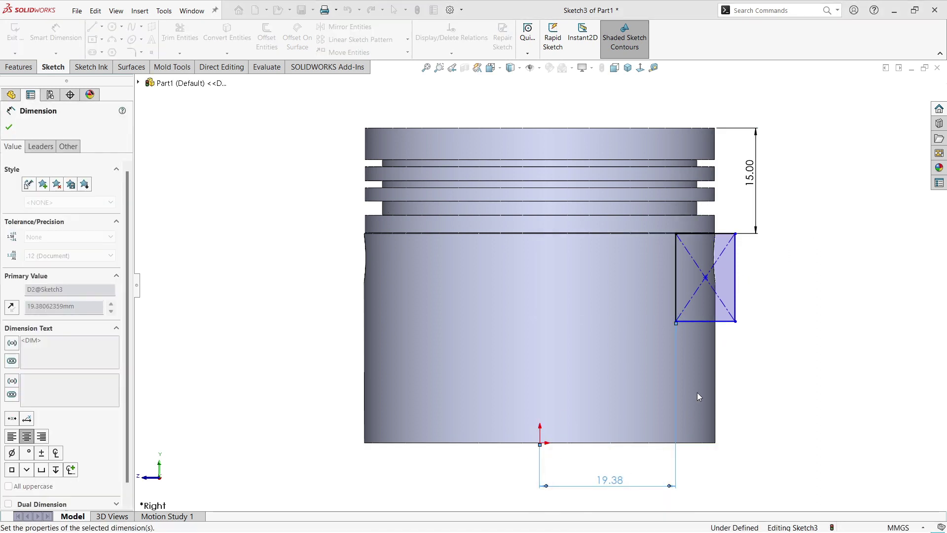
Size the rectangle to 5 mm wide and 14 mm high
{"action": "left_click", "coordinate": [713, 321]}
{"action": "left_click", "coordinate": [703, 353]}
{"action": "type", "text": "5"}
{"action": "key", "text": "Return"}
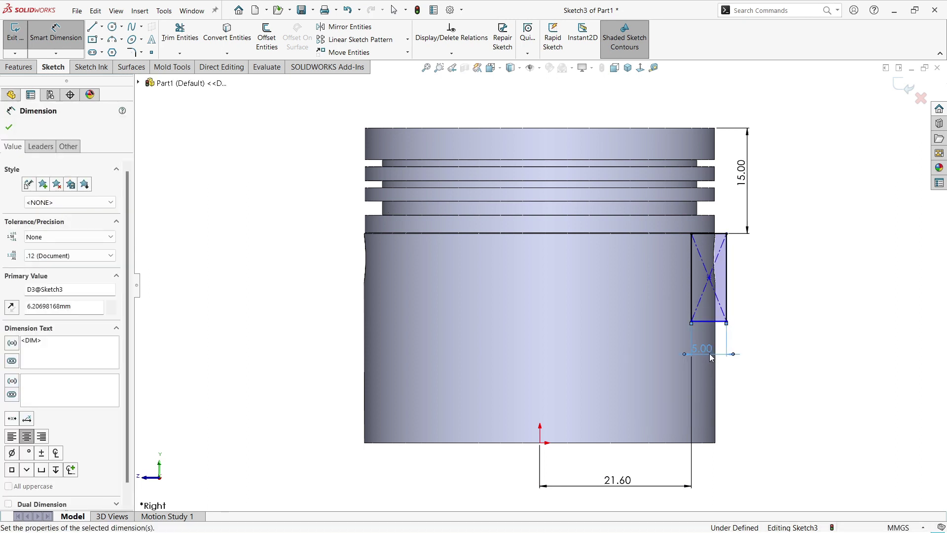
{"action": "scroll", "coordinate": [718, 339], "scroll_direction": "down", "scroll_amount": 2}
{"action": "key", "text": "Escape"}
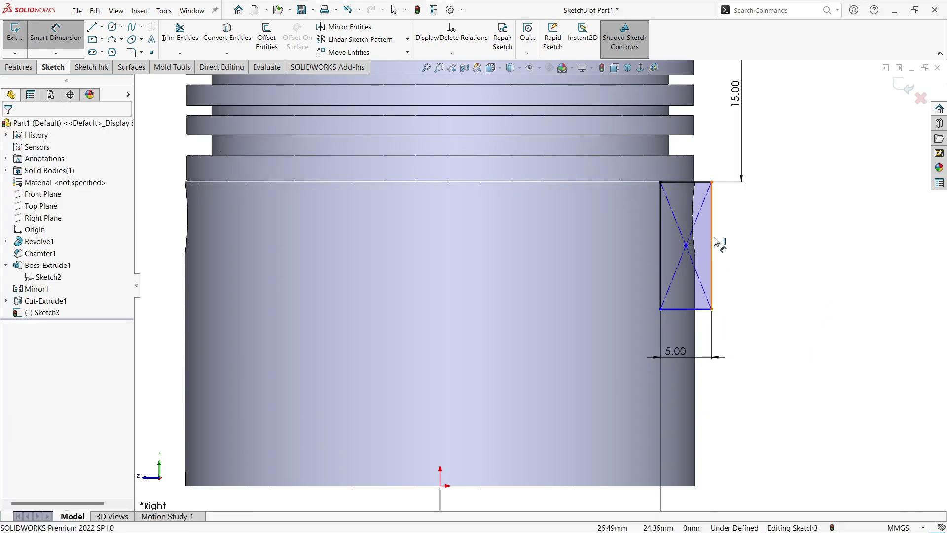
{"action": "left_click", "coordinate": [711, 256]}
{"action": "left_click", "coordinate": [762, 247]}
{"action": "type", "text": "14"}
{"action": "key", "text": "Return"}
{"action": "key", "text": "Escape"}
{"action": "key", "text": "f"}
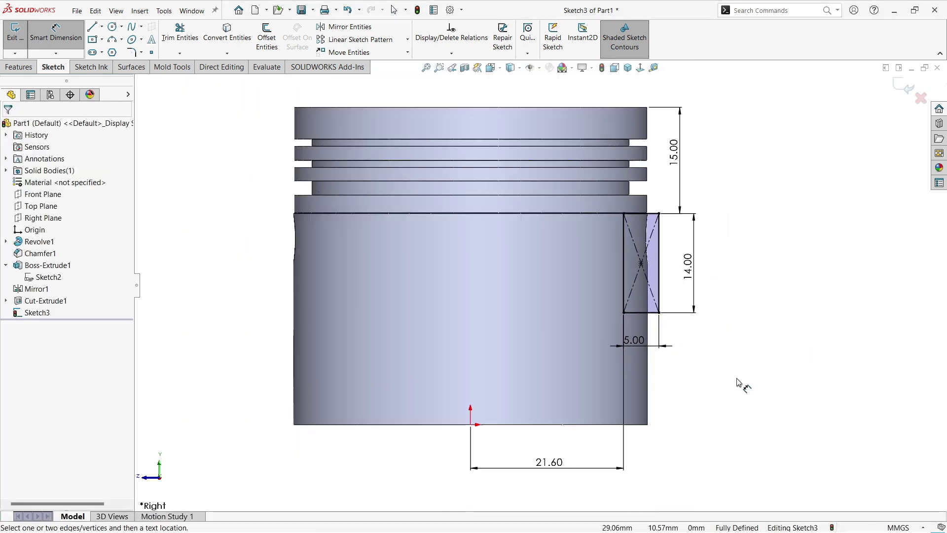
Draw a vertical centreline from the origin up past the crown
{"action": "left_click", "coordinate": [12, 69]}
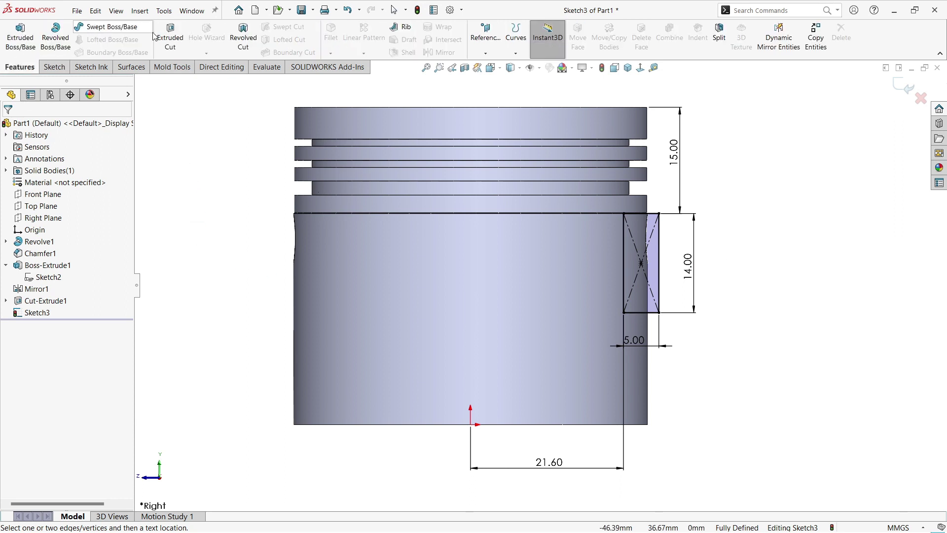
{"action": "left_click", "coordinate": [62, 68]}
{"action": "left_click", "coordinate": [101, 26]}
{"action": "left_click", "coordinate": [121, 45]}
{"action": "left_click", "coordinate": [471, 425]}
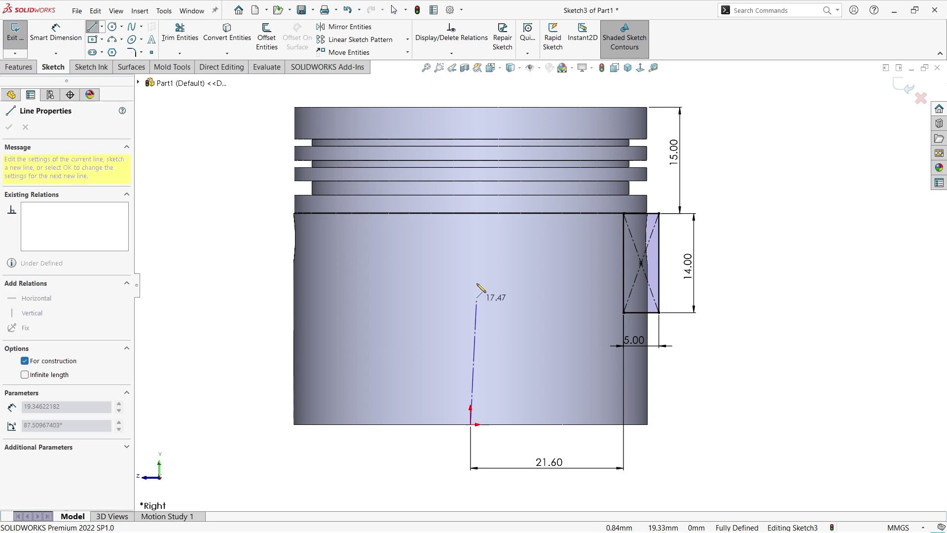
{"action": "left_click", "coordinate": [471, 94]}
{"action": "key", "text": "Escape"}
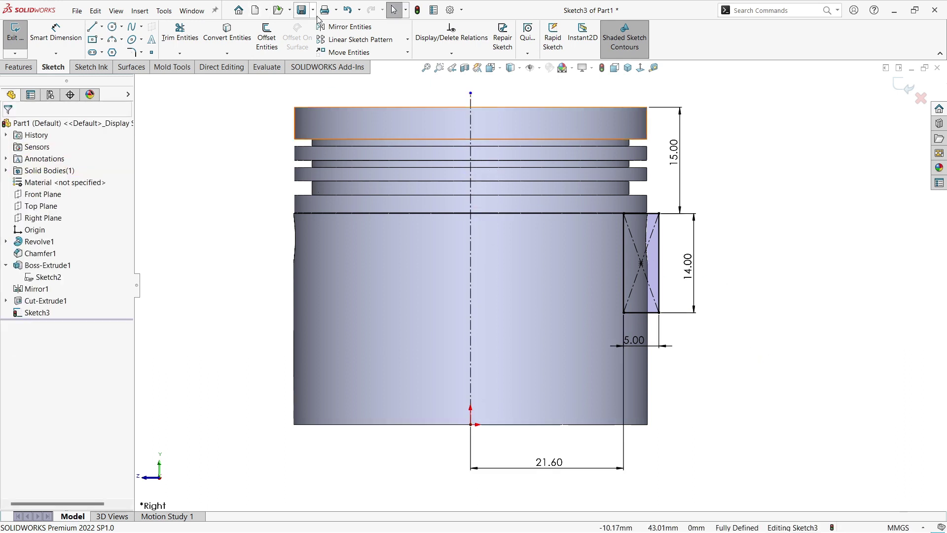
Mirror the rectangle about the vertical centreline to the other side
{"action": "left_click", "coordinate": [344, 26]}
{"action": "left_click_drag", "start_coordinate": [778, 412], "coordinate": [554, 173]}
{"action": "left_click", "coordinate": [86, 339]}
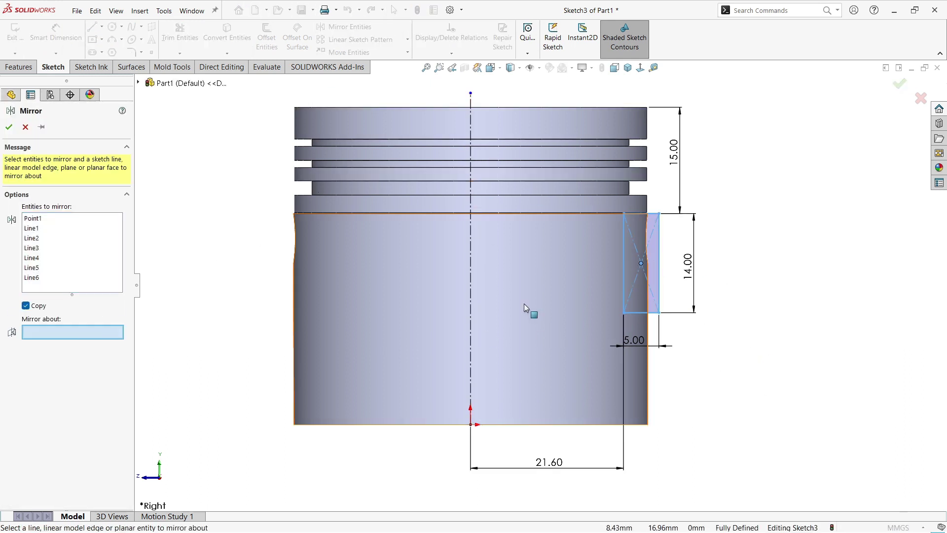
{"action": "left_click", "coordinate": [471, 281]}
{"action": "right_click", "coordinate": [750, 409]}
{"action": "left_click", "coordinate": [12, 130]}
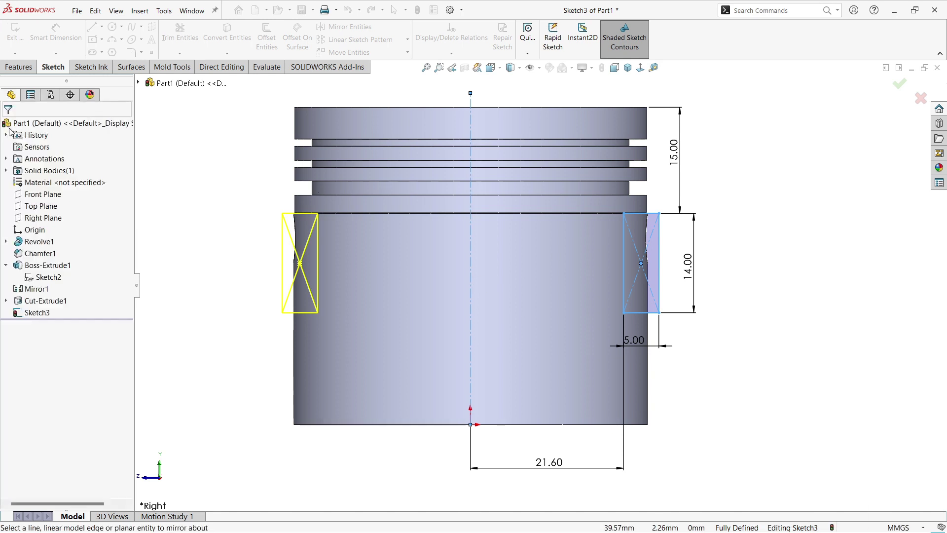
{"action": "left_click", "coordinate": [19, 66]}
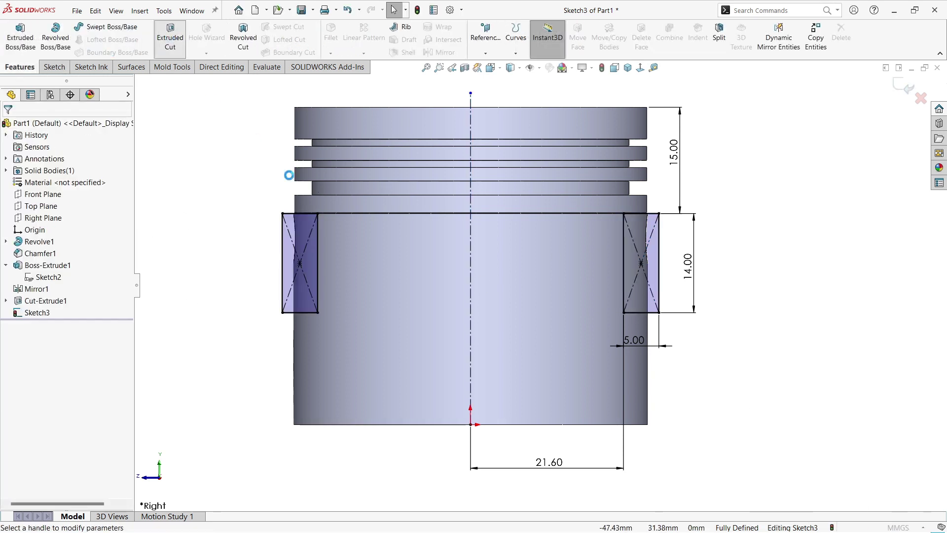
Set Cut-Extrude2 to Through All in both directions and confirm the cut
{"action": "left_click", "coordinate": [51, 195]}
{"action": "left_click", "coordinate": [51, 223]}
{"action": "key", "text": "Return"}
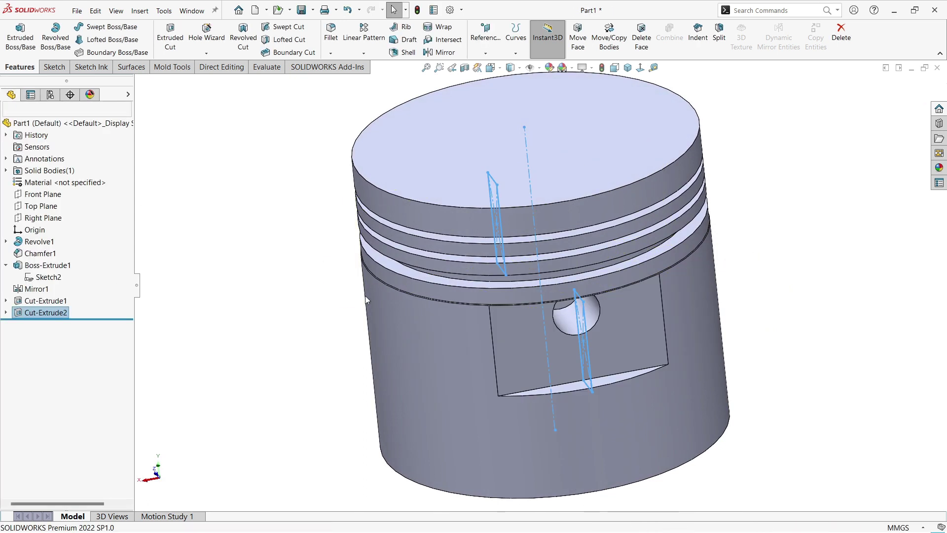
Orbit and zoom around the piston to inspect the recessed skirt and pin hole
{"action": "mouse_move", "coordinate": [787, 376]}
{"action": "middle_mouse_down"}
{"action": "mouse_move", "coordinate": [685, 322]}
{"action": "mouse_move", "coordinate": [564, 303]}
{"action": "mouse_move", "coordinate": [307, 368]}
{"action": "mouse_move", "coordinate": [519, 326]}
{"action": "mouse_move", "coordinate": [480, 294]}
{"action": "middle_mouse_up"}
{"action": "scroll", "coordinate": [563, 303], "scroll_direction": "down", "scroll_amount": 3}
{"action": "left_click", "coordinate": [590, 261]}
{"action": "scroll", "coordinate": [607, 308], "scroll_direction": "up", "scroll_amount": 3}
{"action": "scroll", "coordinate": [307, 368], "scroll_direction": "up", "scroll_amount": 2}
{"action": "scroll", "coordinate": [519, 326], "scroll_direction": "down", "scroll_amount": 5}
{"action": "scroll", "coordinate": [480, 294], "scroll_direction": "up", "scroll_amount": 3}
{"action": "mouse_move", "coordinate": [423, 327]}
{"action": "middle_mouse_down"}
{"action": "mouse_move", "coordinate": [571, 317]}
{"action": "mouse_move", "coordinate": [421, 332]}
{"action": "mouse_move", "coordinate": [691, 245]}
{"action": "mouse_move", "coordinate": [277, 339]}
{"action": "middle_mouse_up"}
{"action": "scroll", "coordinate": [691, 245], "scroll_direction": "down", "scroll_amount": 3}
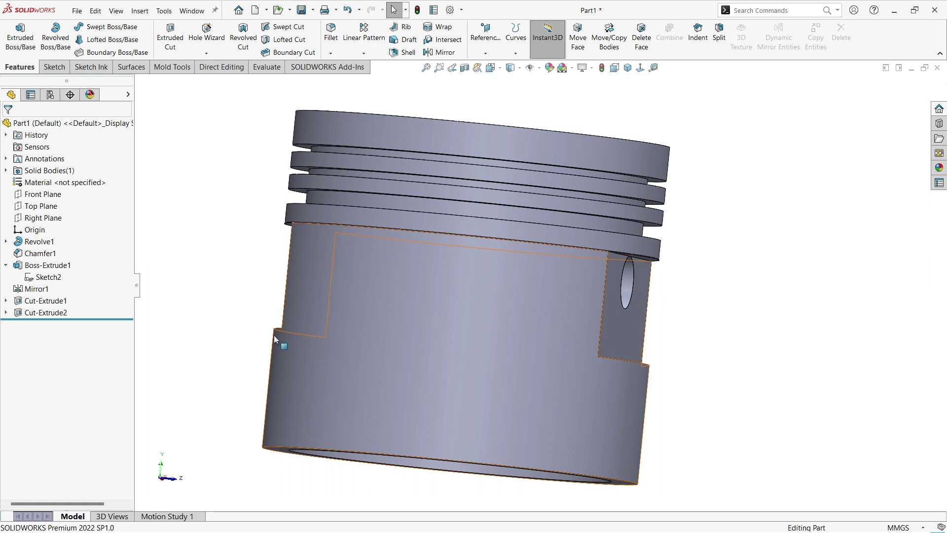
{"action": "mouse_move", "coordinate": [385, 413]}
{"action": "middle_mouse_down"}
{"action": "mouse_move", "coordinate": [487, 383]}
{"action": "mouse_move", "coordinate": [450, 282]}
{"action": "mouse_move", "coordinate": [322, 406]}
{"action": "mouse_move", "coordinate": [702, 282]}
{"action": "middle_mouse_up"}
{"action": "scroll", "coordinate": [549, 289], "scroll_direction": "down", "scroll_amount": 4}
Edit the pin-boss Sketch2 and delete its 3 mm inner-circle dimension
{"action": "scroll", "coordinate": [550, 290], "scroll_direction": "up", "scroll_amount": 4}
{"action": "left_click", "coordinate": [48, 276]}
{"action": "left_click", "coordinate": [40, 248]}
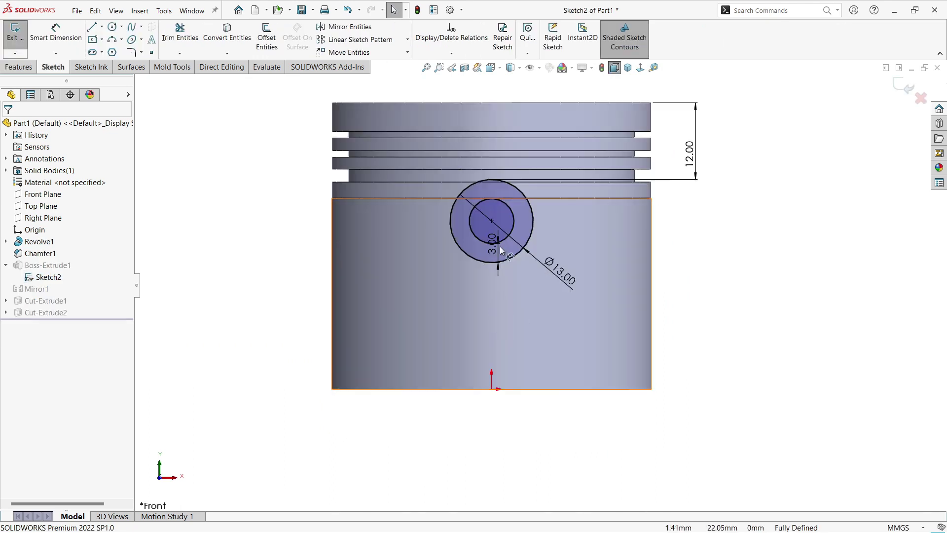
{"action": "left_click", "coordinate": [492, 251]}
{"action": "scroll", "coordinate": [498, 259], "scroll_direction": "down", "scroll_amount": 3}
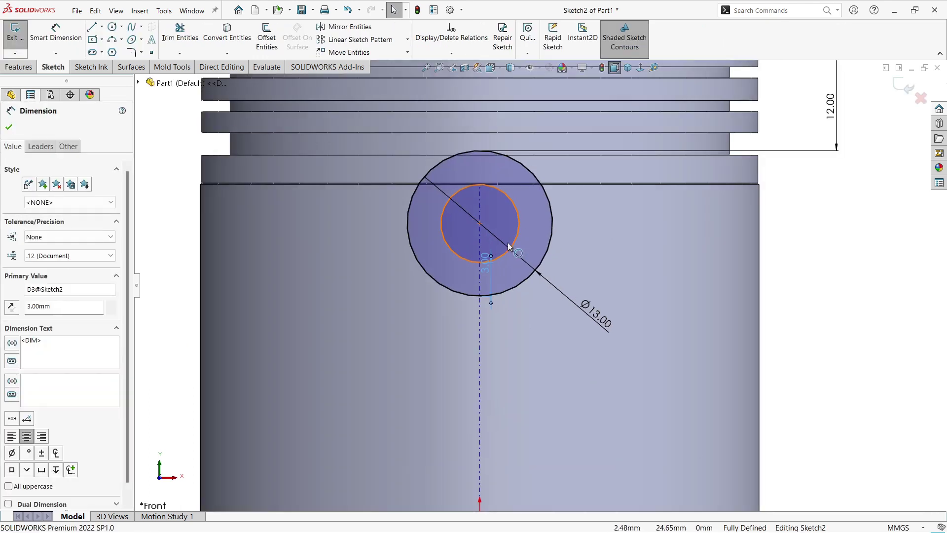
{"action": "key", "text": "Delete"}
Enlarge the inner circle and offset a circle 3 mm outside the Ø13 circle
{"action": "left_click_drag", "start_coordinate": [495, 261], "coordinate": [841, 347]}
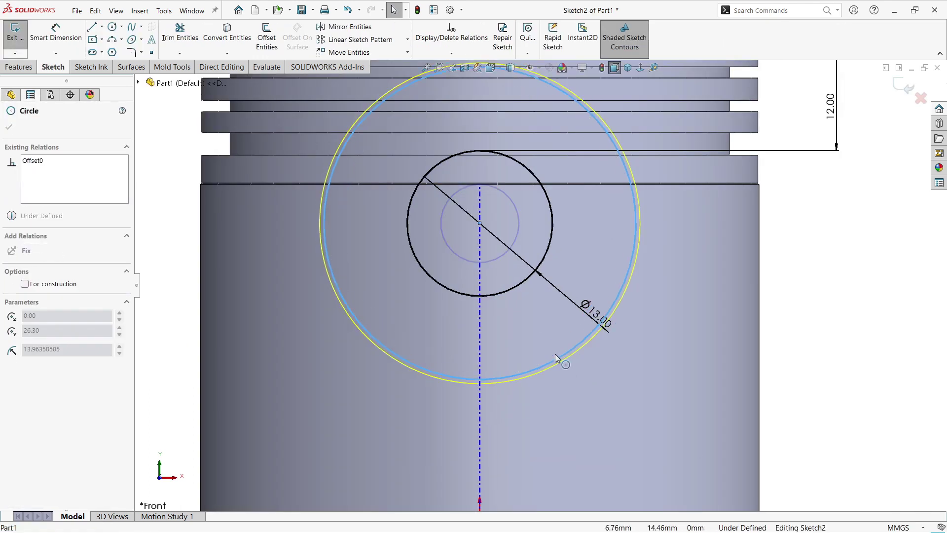
{"action": "key", "text": "Escape"}
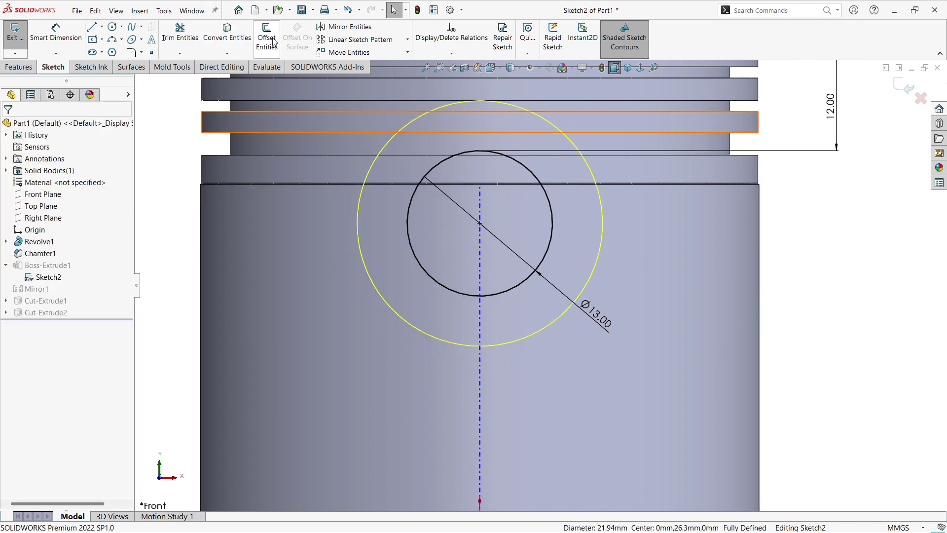
{"action": "left_click", "coordinate": [274, 42]}
{"action": "key", "text": "Return"}
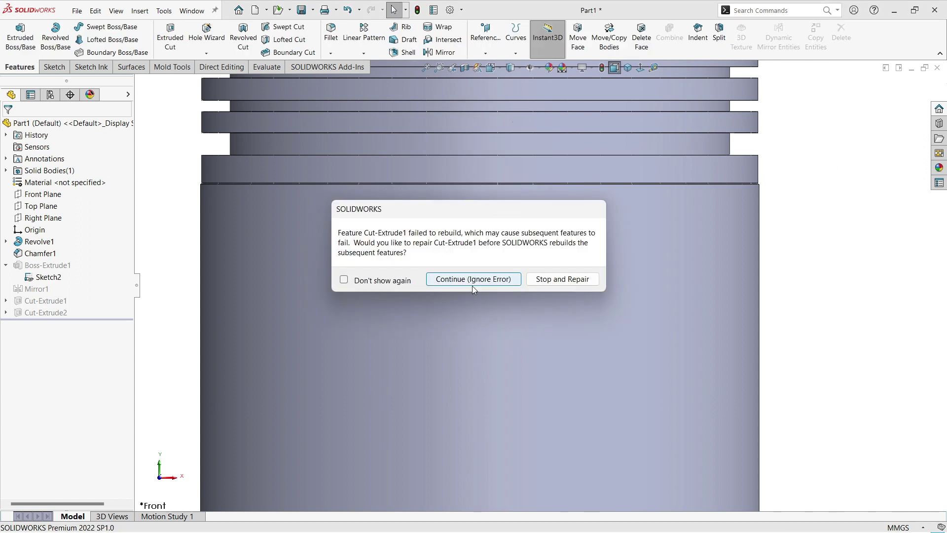
Continue past the rebuild error and edit the failed Cut-Extrude1
{"action": "left_click", "coordinate": [474, 284]}
{"action": "left_click", "coordinate": [357, 140]}
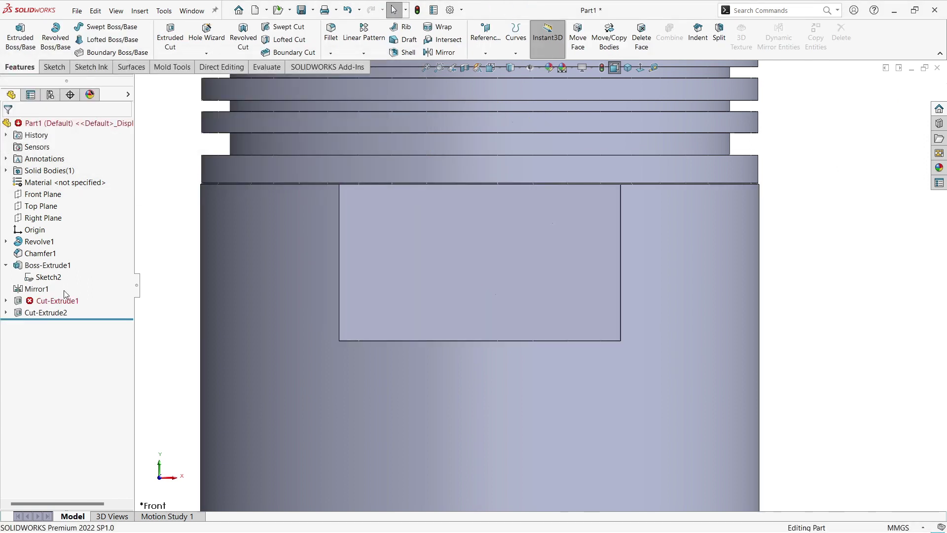
{"action": "left_click", "coordinate": [41, 267]}
{"action": "left_click", "coordinate": [20, 301]}
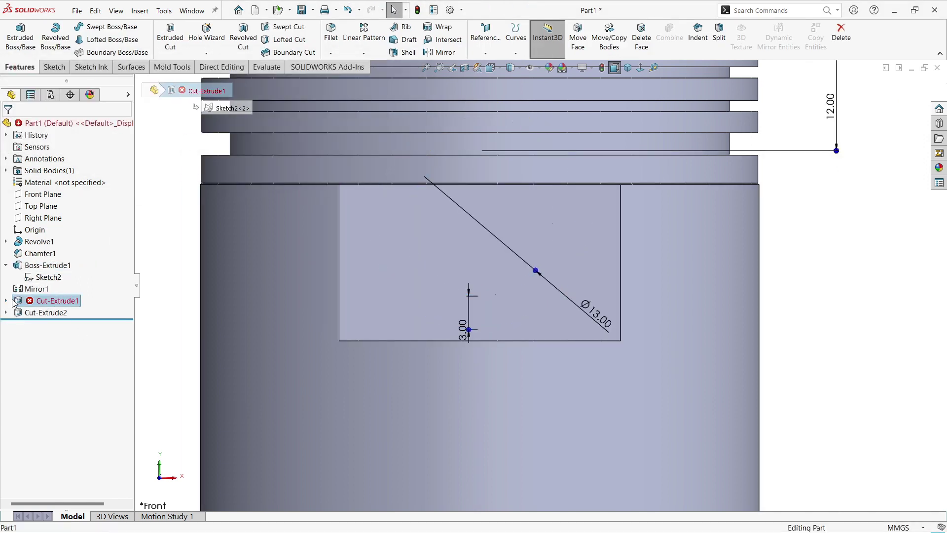
{"action": "left_click", "coordinate": [40, 306]}
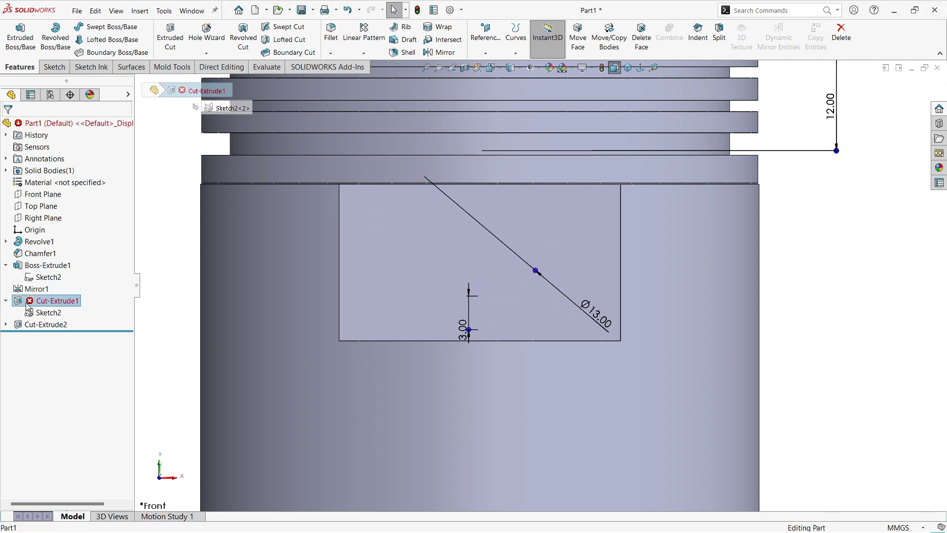
{"action": "left_click", "coordinate": [47, 301]}
{"action": "left_click", "coordinate": [25, 272]}
Select the boss-face contour for Cut-Extrude1 and confirm the repaired cut
{"action": "mouse_move", "coordinate": [378, 282]}
{"action": "middle_mouse_down"}
{"action": "mouse_move", "coordinate": [547, 146]}
{"action": "mouse_move", "coordinate": [499, 276]}
{"action": "middle_mouse_up"}
{"action": "left_click", "coordinate": [67, 357]}
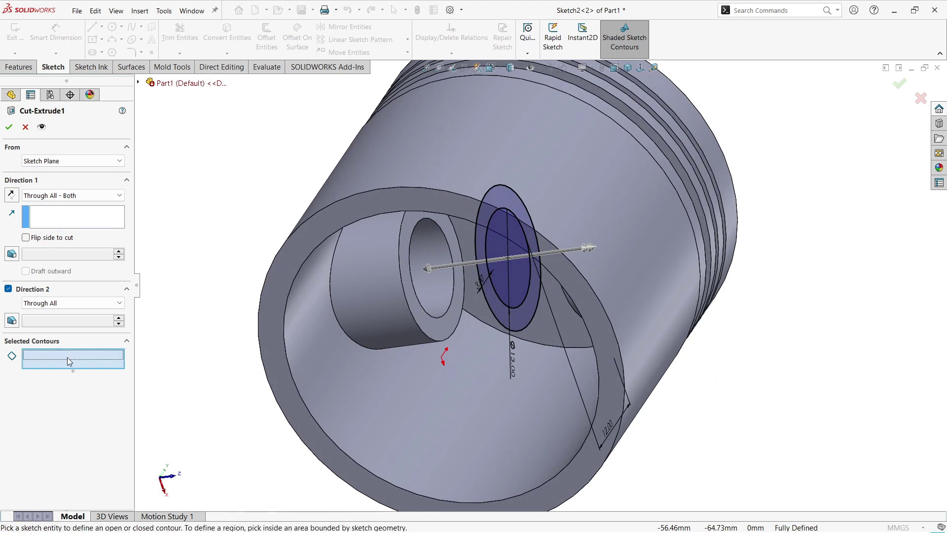
{"action": "left_click", "coordinate": [407, 251]}
{"action": "key", "text": "Return"}
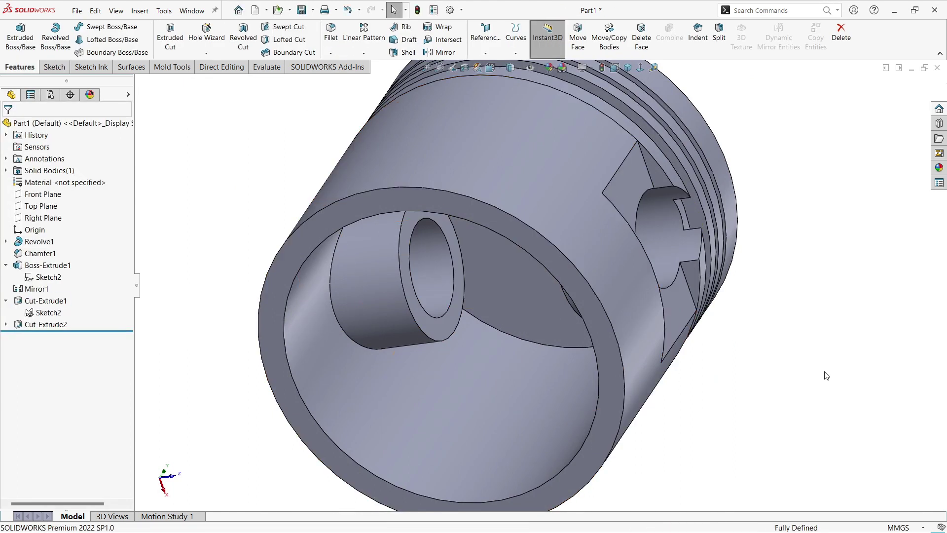
Change the 12 mm boss-position dimension to 12.8 mm and rebuild the part
{"action": "scroll", "coordinate": [576, 404], "scroll_direction": "down", "scroll_amount": 3}
{"action": "mouse_move", "coordinate": [498, 212]}
{"action": "middle_mouse_down"}
{"action": "mouse_move", "coordinate": [543, 276]}
{"action": "mouse_move", "coordinate": [484, 281]}
{"action": "middle_mouse_up"}
{"action": "scroll", "coordinate": [543, 277], "scroll_direction": "up", "scroll_amount": 3}
{"action": "left_click", "coordinate": [564, 286]}
{"action": "double_click", "coordinate": [664, 198]}
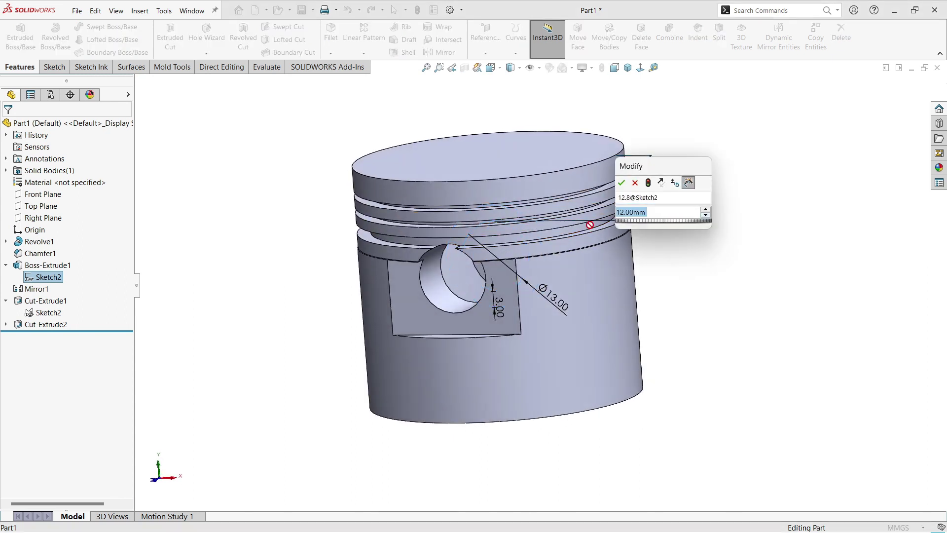
{"action": "type", "text": "12.8"}
{"action": "key", "text": "Return"}
{"action": "key", "text": "Escape"}
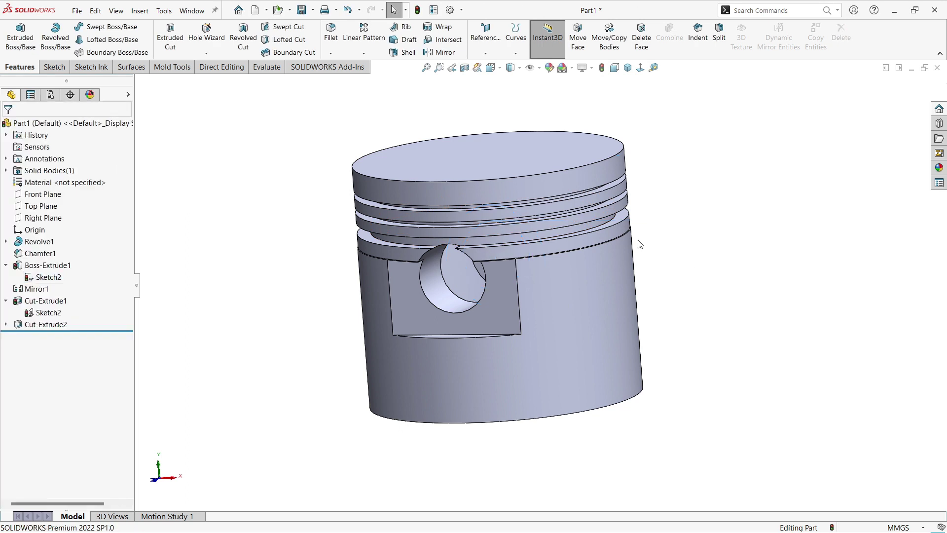
{"action": "key", "text": "ctrl+1"}
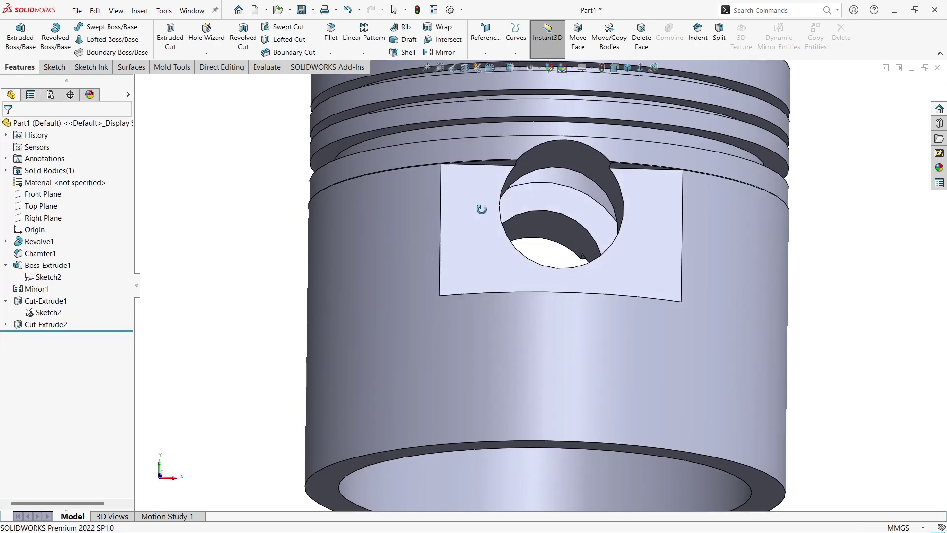
{"action": "mouse_move", "coordinate": [686, 241]}
{"action": "middle_mouse_down"}
{"action": "mouse_move", "coordinate": [632, 332]}
{"action": "mouse_move", "coordinate": [460, 281]}
{"action": "middle_mouse_up"}
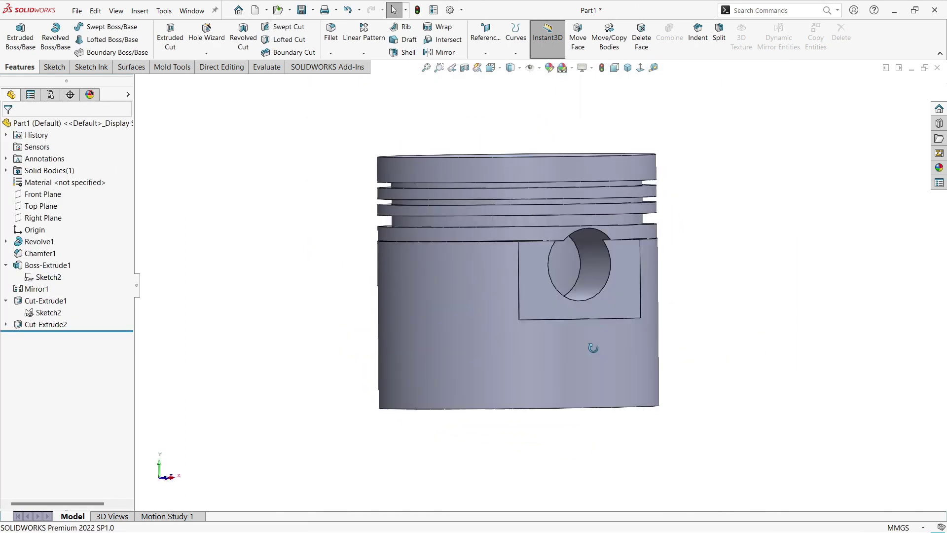
Start a 1 mm fillet and select the first three pin-boss pocket edges
{"action": "left_click", "coordinate": [331, 37]}
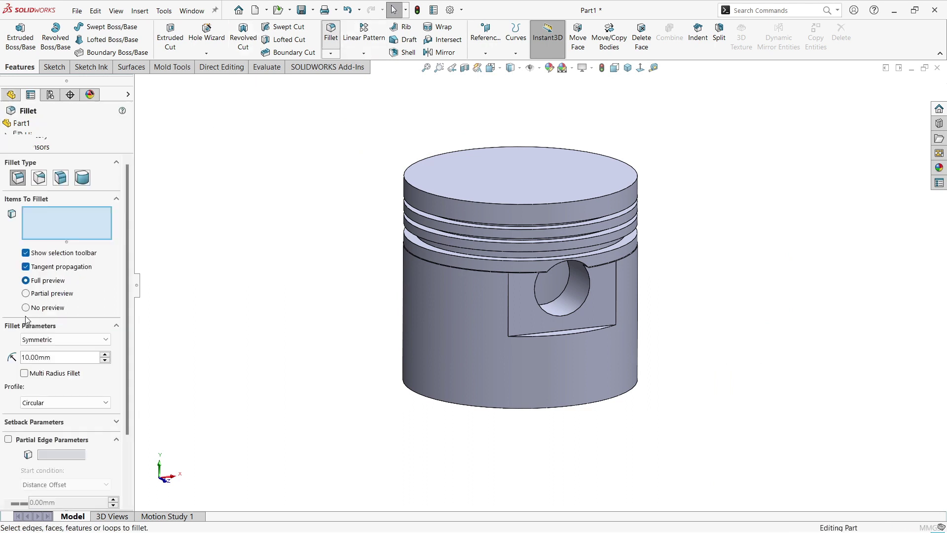
{"action": "scroll", "coordinate": [563, 345], "scroll_direction": "down", "scroll_amount": 3}
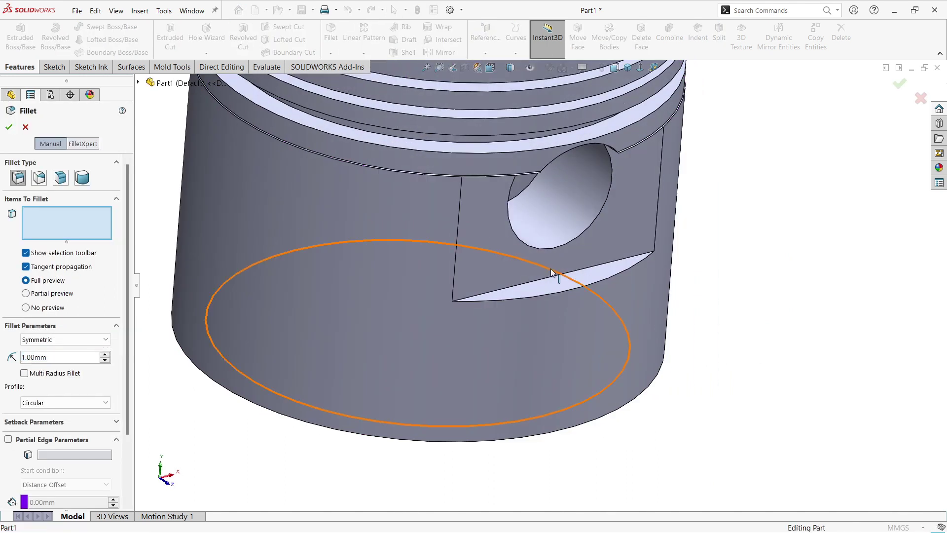
{"action": "left_click", "coordinate": [549, 278]}
{"action": "scroll", "coordinate": [493, 197], "scroll_direction": "up", "scroll_amount": 3}
{"action": "scroll", "coordinate": [563, 289], "scroll_direction": "down", "scroll_amount": 4}
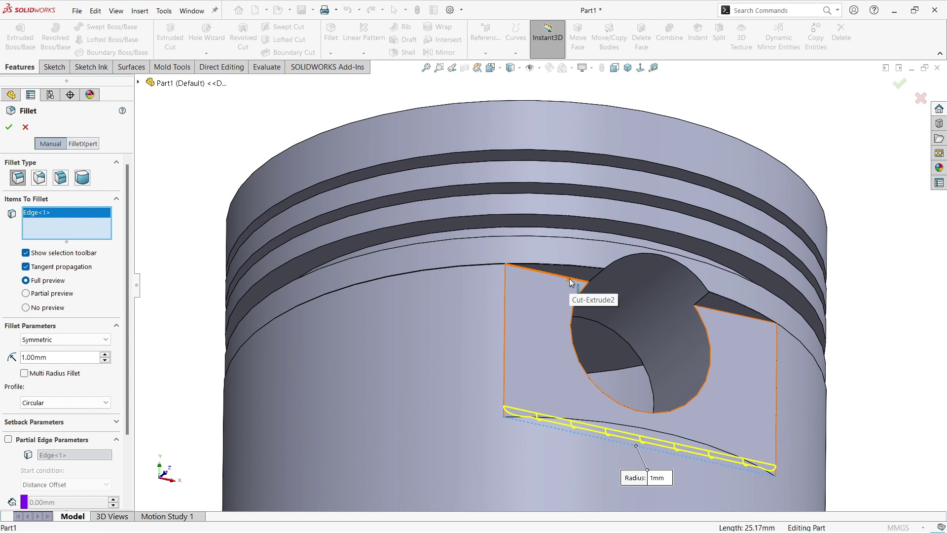
{"action": "left_click", "coordinate": [571, 282]}
{"action": "left_click", "coordinate": [724, 313]}
{"action": "scroll", "coordinate": [724, 313], "scroll_direction": "up", "scroll_amount": 3}
{"action": "scroll", "coordinate": [477, 324], "scroll_direction": "down", "scroll_amount": 3}
Add the other pocket's bottom, top and left edges and accept the 1 mm fillet
{"action": "mouse_move", "coordinate": [661, 395]}
{"action": "middle_mouse_down"}
{"action": "mouse_move", "coordinate": [478, 324]}
{"action": "mouse_move", "coordinate": [496, 307]}
{"action": "middle_mouse_up"}
{"action": "left_click", "coordinate": [482, 339]}
{"action": "scroll", "coordinate": [496, 307], "scroll_direction": "down", "scroll_amount": 4}
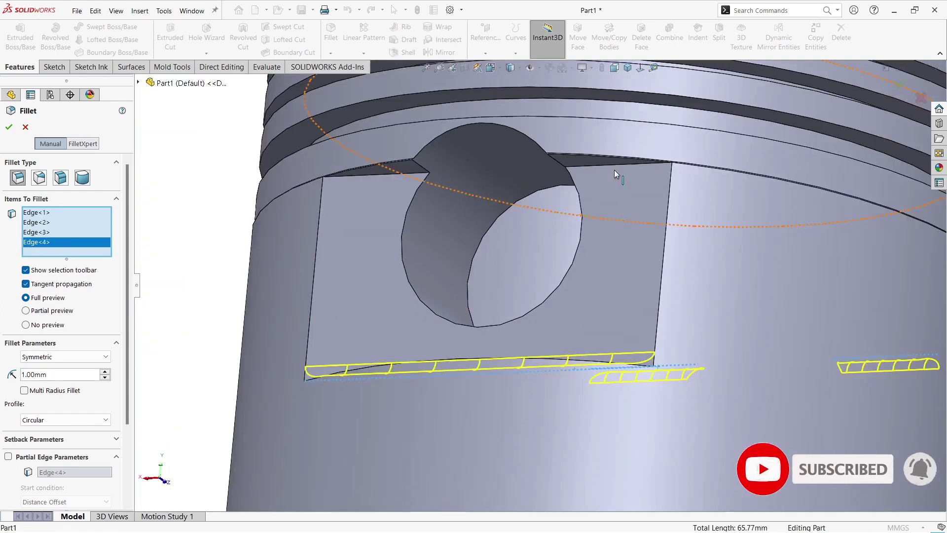
{"action": "scroll", "coordinate": [615, 172], "scroll_direction": "down", "scroll_amount": 3}
{"action": "left_click", "coordinate": [591, 185]}
{"action": "left_click", "coordinate": [247, 200]}
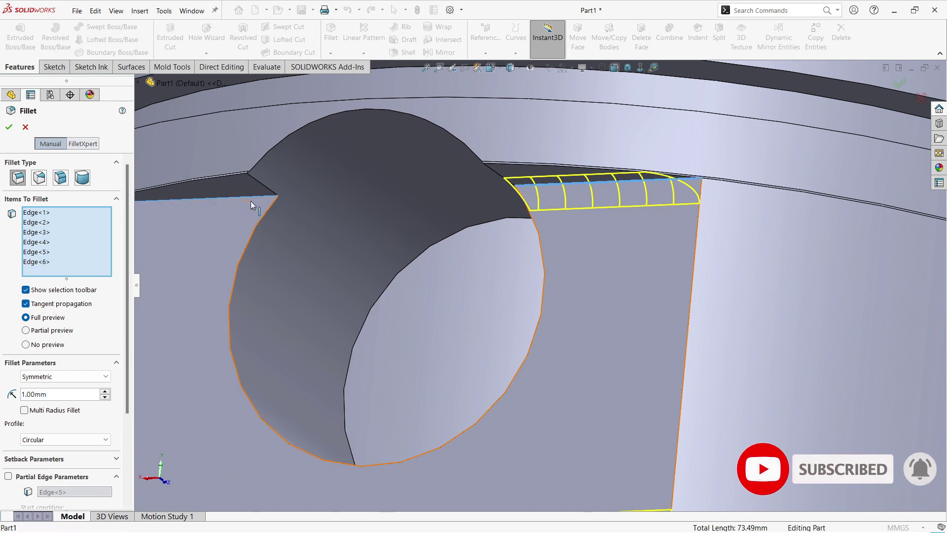
{"action": "scroll", "coordinate": [251, 200], "scroll_direction": "up", "scroll_amount": 10}
{"action": "middle_click_drag", "start_coordinate": [474, 336], "coordinate": [454, 364]}
{"action": "key", "text": "Return"}
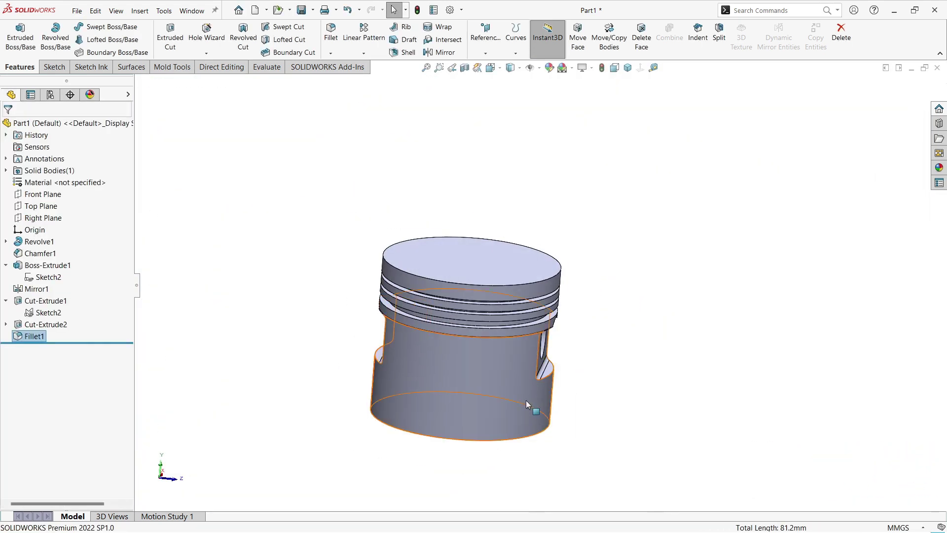
{"action": "mouse_move", "coordinate": [526, 405]}
{"action": "middle_mouse_down"}
{"action": "mouse_move", "coordinate": [576, 196]}
{"action": "mouse_move", "coordinate": [642, 251]}
{"action": "middle_mouse_up"}
{"action": "scroll", "coordinate": [577, 195], "scroll_direction": "down", "scroll_amount": 3}
{"action": "scroll", "coordinate": [583, 175], "scroll_direction": "up", "scroll_amount": 2}
Move the R14 arc's lower end onto the skirt's bottom edge, dimensioned 26.50 across the centreline
{"action": "left_click", "coordinate": [696, 205]}
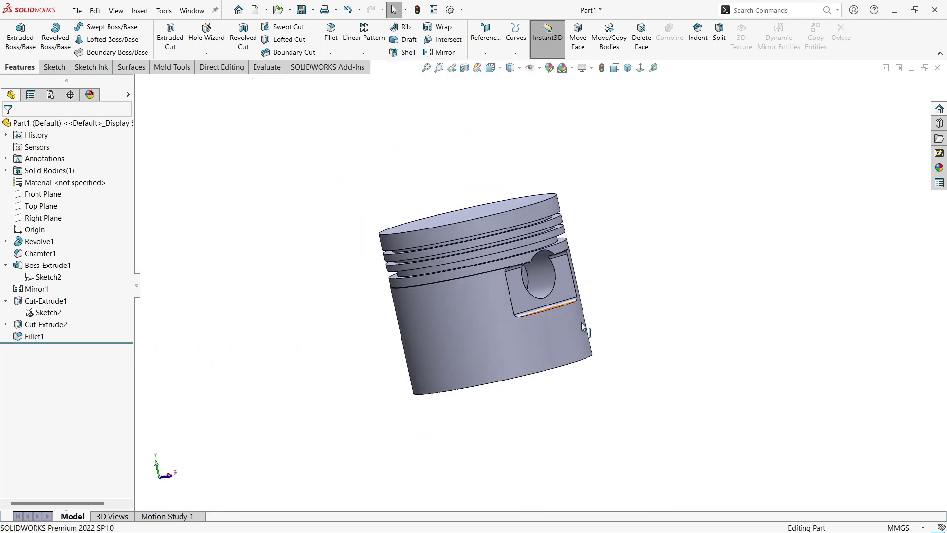
{"action": "left_click_drag", "start_coordinate": [581, 329], "coordinate": [565, 313]}
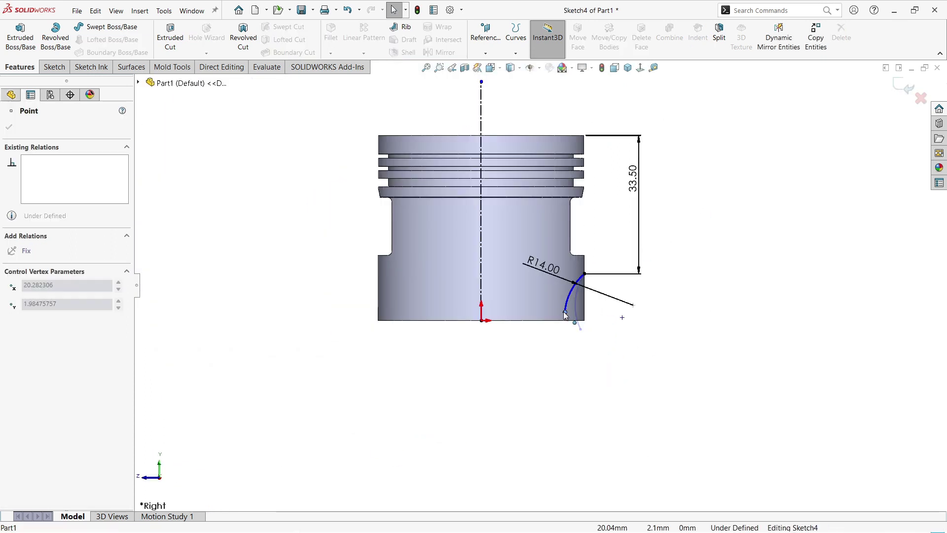
{"action": "right_click_drag", "start_coordinate": [570, 381], "coordinate": [519, 329]}
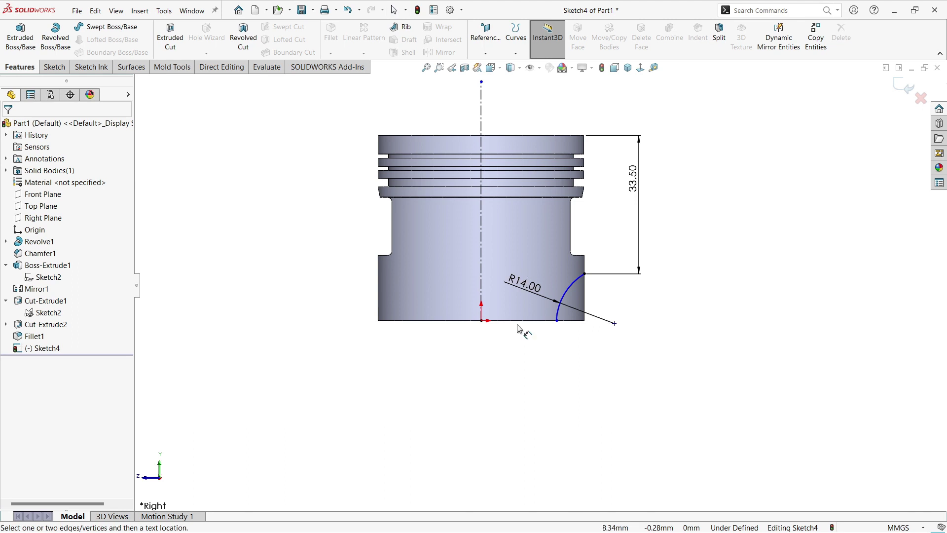
{"action": "left_click", "coordinate": [557, 321]}
{"action": "left_click", "coordinate": [482, 306]}
{"action": "left_click", "coordinate": [473, 384]}
{"action": "type", "text": "26.5"}
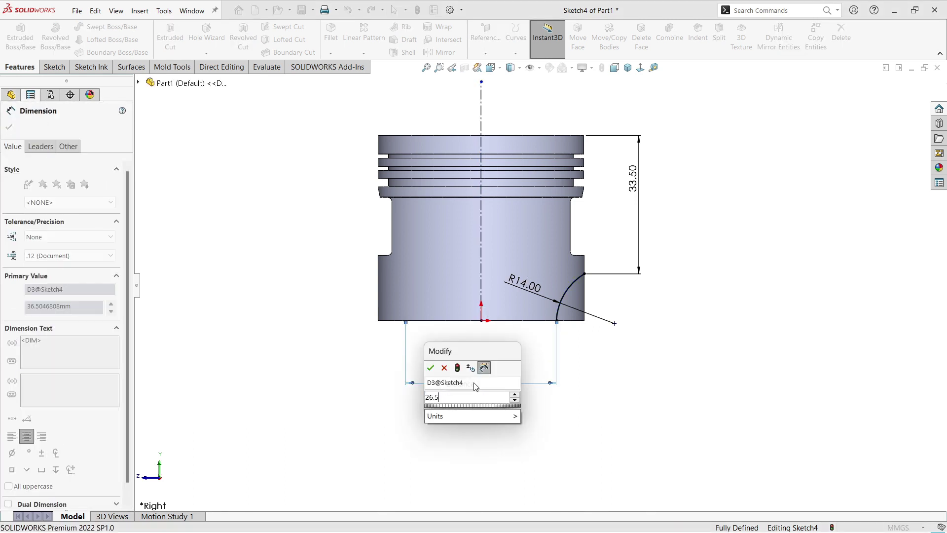
{"action": "key", "text": "Return"}
{"action": "scroll", "coordinate": [563, 303], "scroll_direction": "down", "scroll_amount": 3}
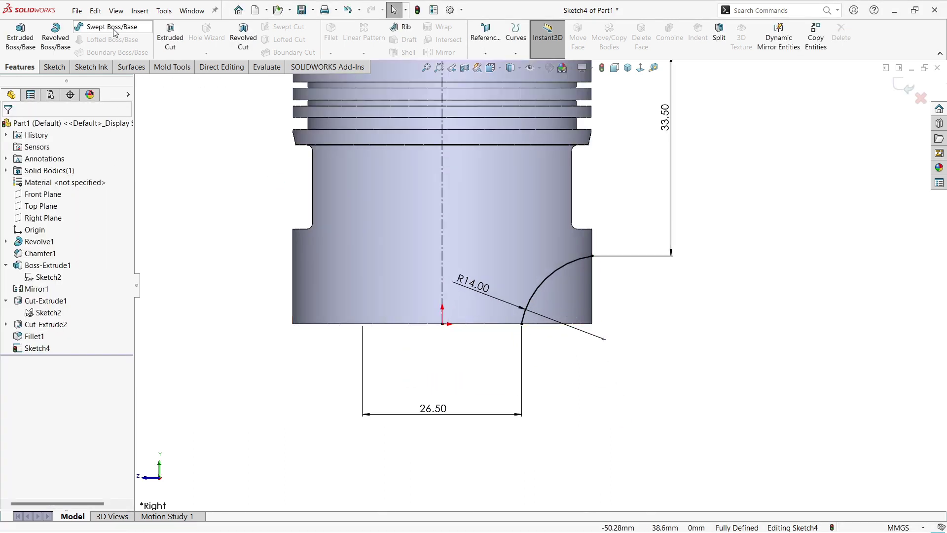
Draw connected lines from the arc's upper end forming an open frame below the piston
{"action": "left_click", "coordinate": [54, 68]}
{"action": "left_click", "coordinate": [92, 26]}
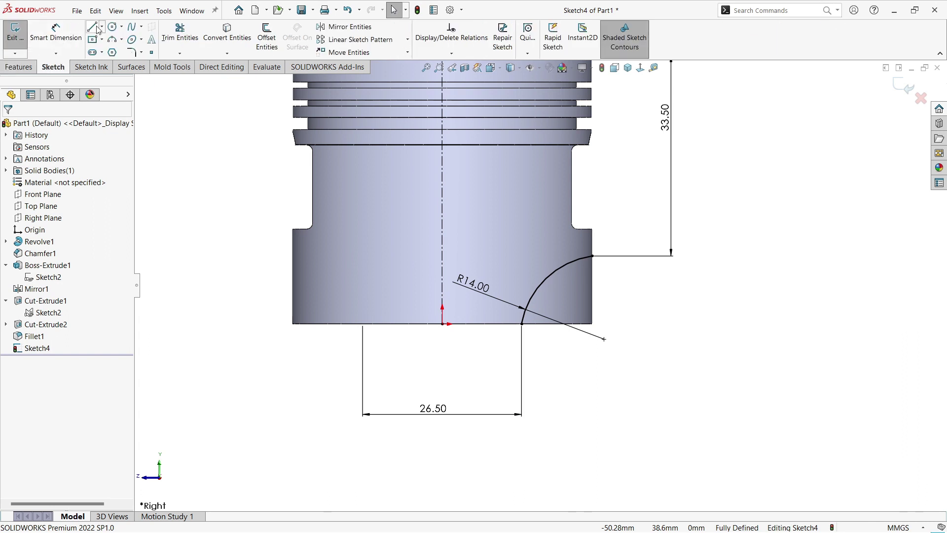
{"action": "left_click", "coordinate": [592, 256]}
{"action": "left_click", "coordinate": [652, 256]}
{"action": "left_click", "coordinate": [653, 413]}
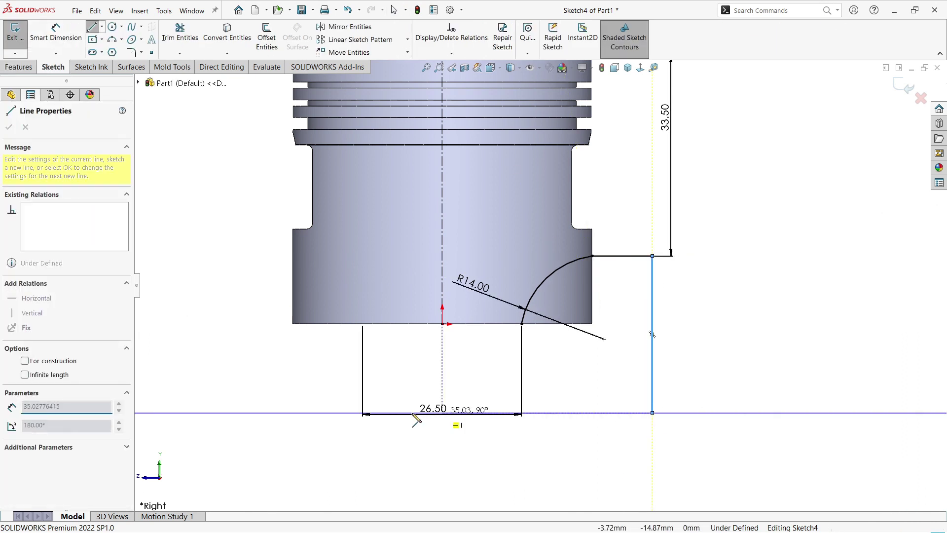
{"action": "left_click", "coordinate": [222, 414]}
{"action": "left_click", "coordinate": [222, 278]}
{"action": "key", "text": "Escape"}
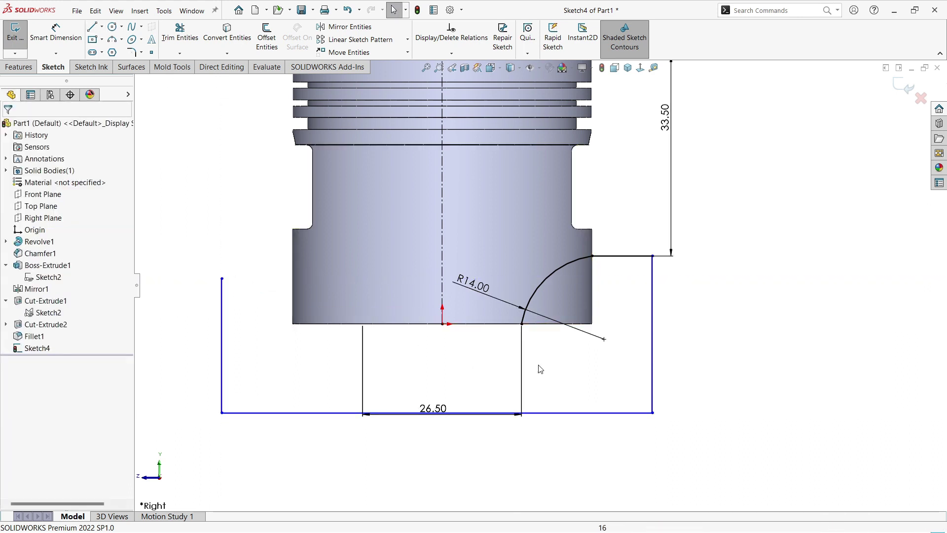
Mirror the arc and its connecting line to the left about the vertical centreline
{"action": "left_click", "coordinate": [346, 27]}
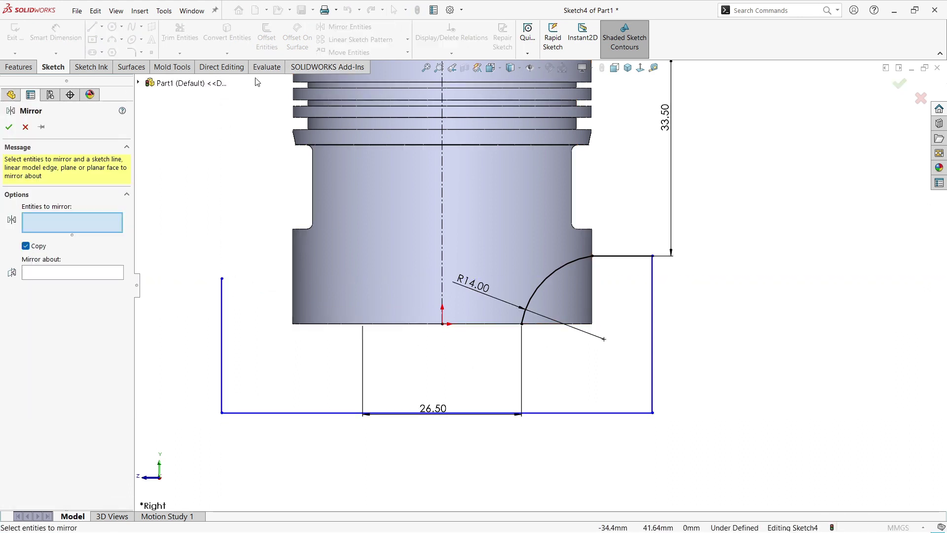
{"action": "left_click", "coordinate": [73, 272]}
{"action": "left_click", "coordinate": [443, 252]}
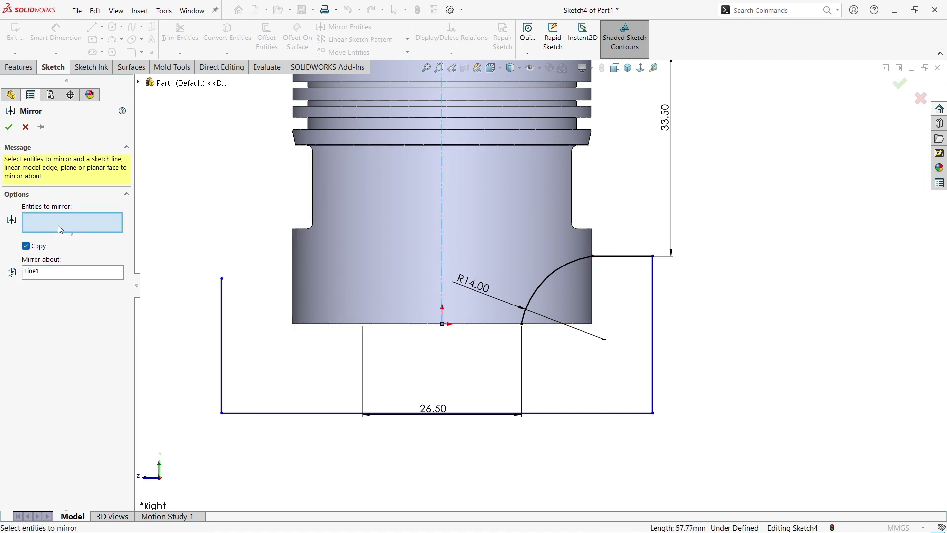
{"action": "left_click", "coordinate": [562, 266]}
{"action": "left_click", "coordinate": [624, 256]}
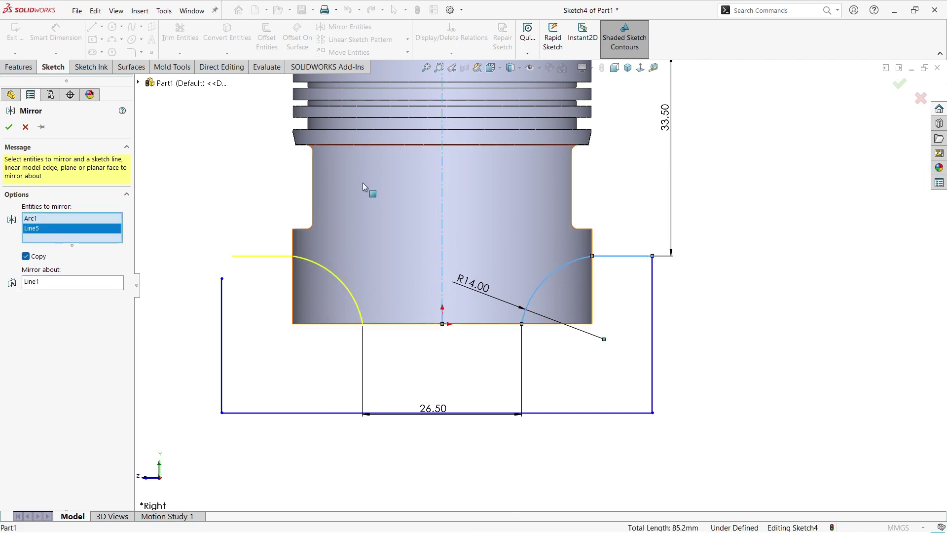
{"action": "left_click", "coordinate": [8, 128]}
Snap the mirrored line's endpoint onto the vertical line and dimension the left ledge 5.00
{"action": "left_click_drag", "start_coordinate": [232, 256], "coordinate": [222, 256]}
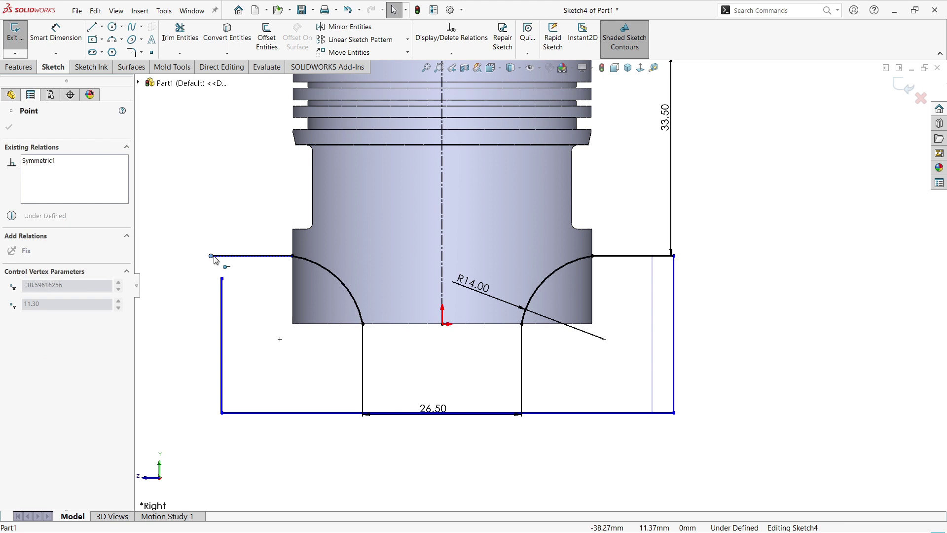
{"action": "right_click_drag", "start_coordinate": [173, 305], "coordinate": [179, 227]}
{"action": "left_click", "coordinate": [256, 257]}
{"action": "left_click", "coordinate": [269, 206]}
{"action": "type", "text": "5"}
{"action": "key", "text": "Return"}
{"action": "key", "text": "Escape"}
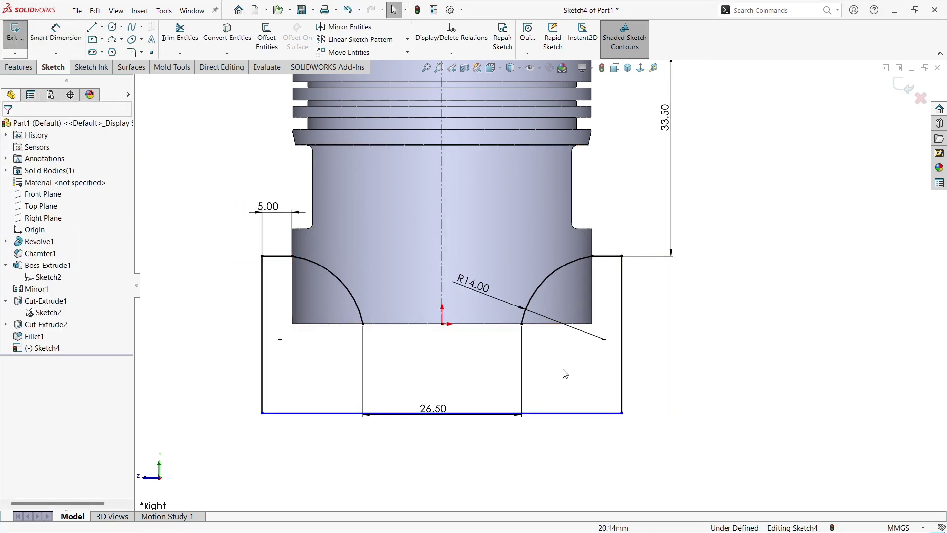
Dimension the right vertical line 20.00 and draw the 26.50 closing horizontal line between the arc feet
{"action": "right_click_drag", "start_coordinate": [692, 467], "coordinate": [693, 424]}
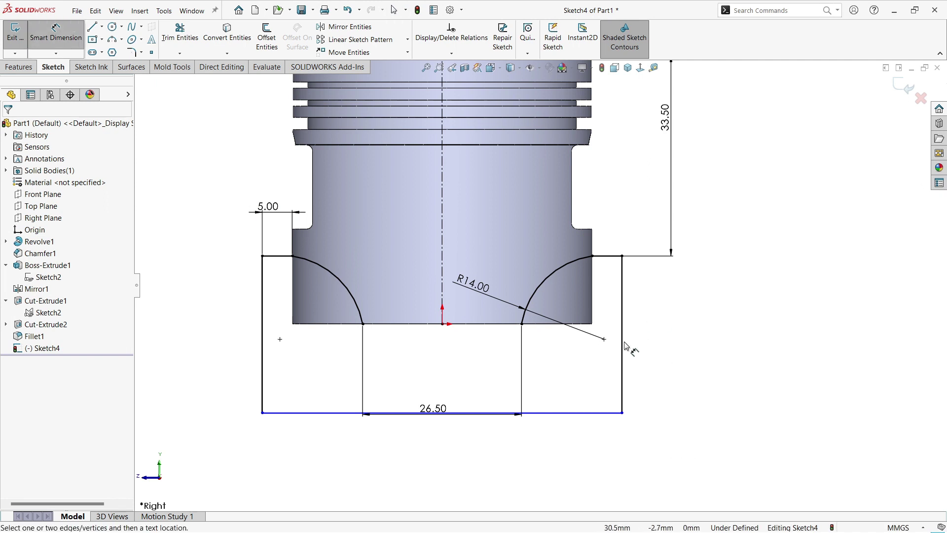
{"action": "left_click", "coordinate": [622, 335]}
{"action": "left_click", "coordinate": [689, 340]}
{"action": "key", "text": "Return"}
{"action": "type", "text": "20"}
{"action": "key", "text": "Return"}
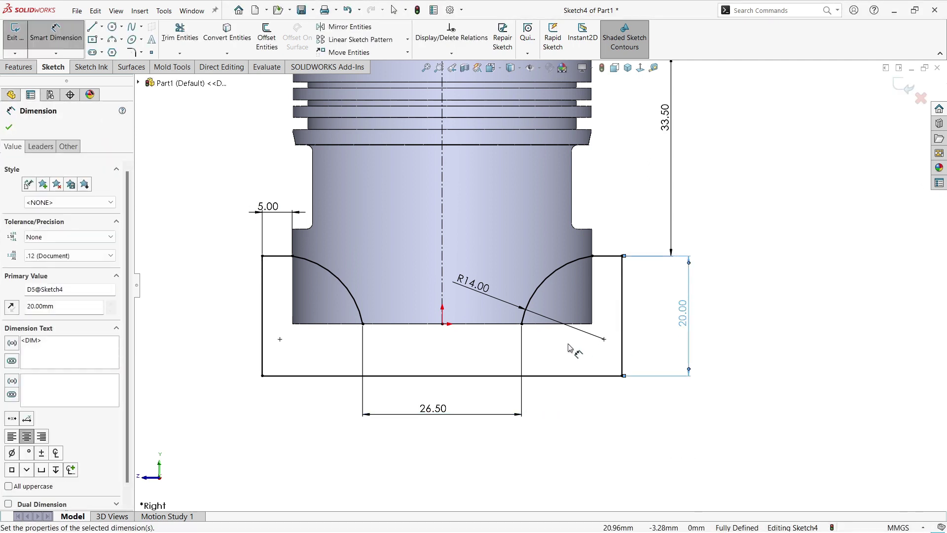
{"action": "key", "text": "Escape"}
{"action": "right_click_drag", "start_coordinate": [420, 333], "coordinate": [370, 333]}
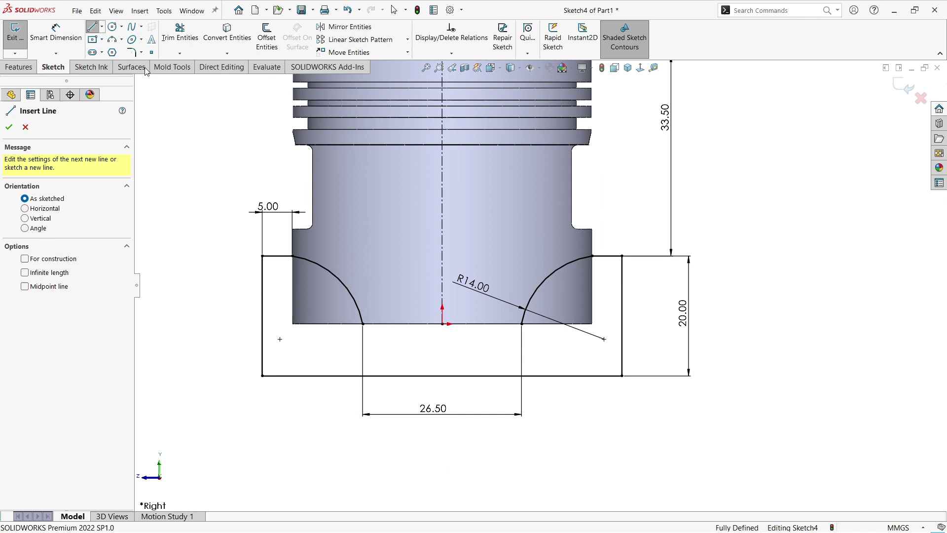
{"action": "left_click", "coordinate": [363, 324]}
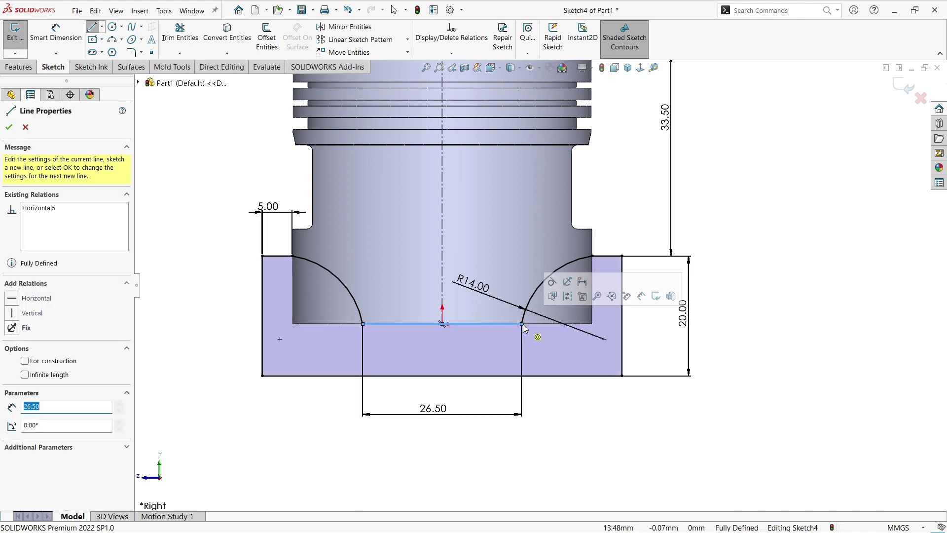
{"action": "left_click", "coordinate": [522, 324]}
Extrude-cut Sketch4 Through All - Both and orbit to inspect the arched skirt openings
{"action": "key", "text": "Escape"}
{"action": "left_click", "coordinate": [15, 67]}
{"action": "left_click", "coordinate": [170, 37]}
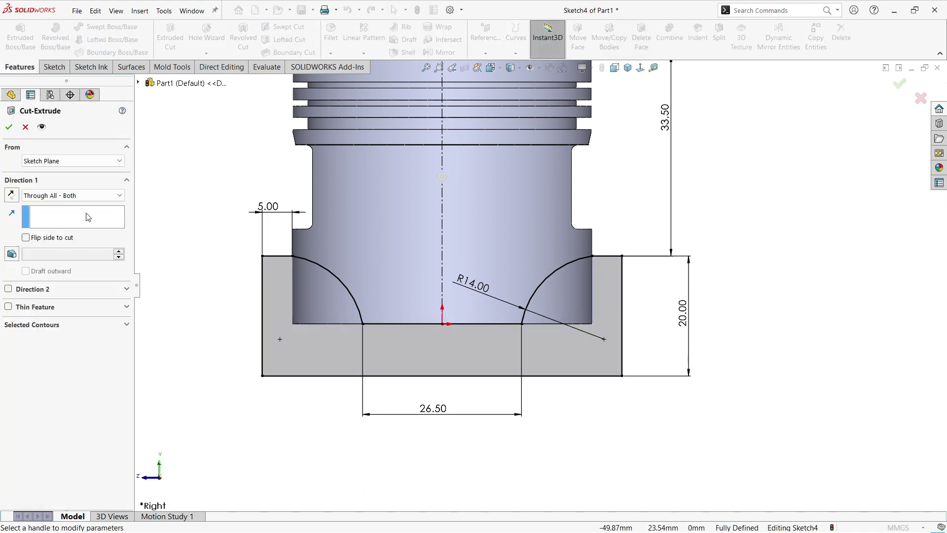
{"action": "left_click", "coordinate": [99, 200]}
{"action": "left_click", "coordinate": [50, 222]}
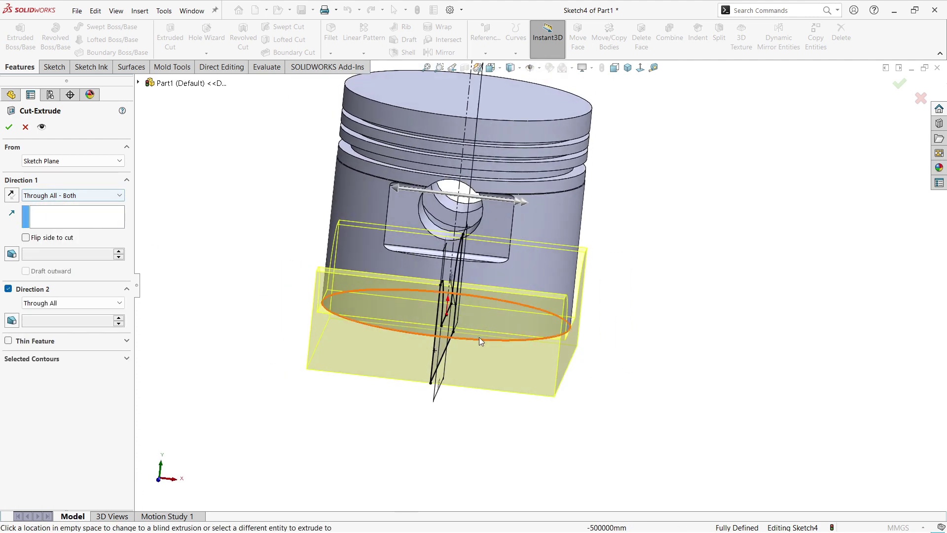
{"action": "left_click", "coordinate": [9, 127]}
{"action": "mouse_move", "coordinate": [429, 376]}
{"action": "middle_mouse_down"}
{"action": "mouse_move", "coordinate": [518, 186]}
{"action": "mouse_move", "coordinate": [448, 263]}
{"action": "mouse_move", "coordinate": [450, 212]}
{"action": "mouse_move", "coordinate": [567, 408]}
{"action": "mouse_move", "coordinate": [567, 250]}
{"action": "mouse_move", "coordinate": [523, 327]}
{"action": "middle_mouse_up"}
{"action": "scroll", "coordinate": [450, 336], "scroll_direction": "down", "scroll_amount": 1}
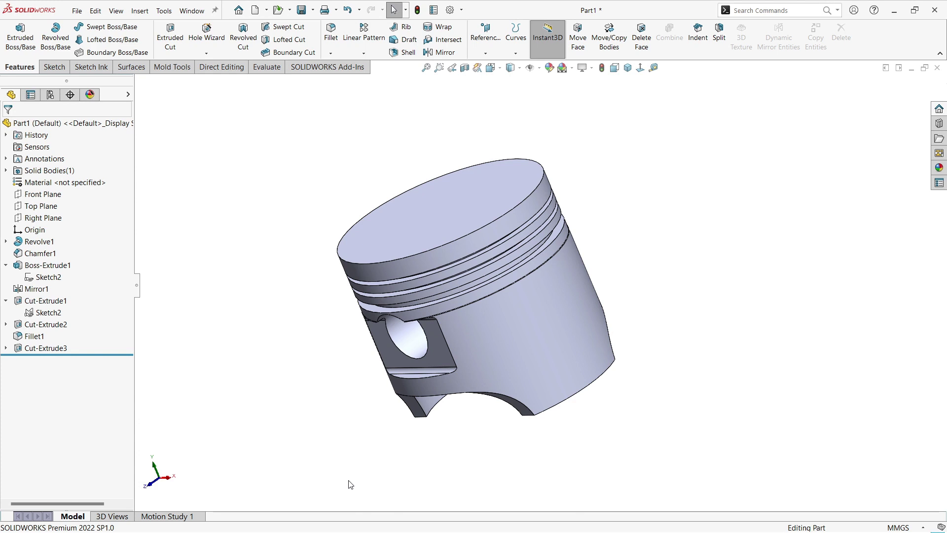
{"action": "middle_click_drag", "start_coordinate": [349, 485], "coordinate": [464, 292]}
Sketch on the underside face a circle centred on the origin, dimensioned to Ø47.00
{"action": "scroll", "coordinate": [525, 249], "scroll_direction": "down", "scroll_amount": 2}
{"action": "left_click", "coordinate": [647, 232]}
{"action": "left_click", "coordinate": [246, 190]}
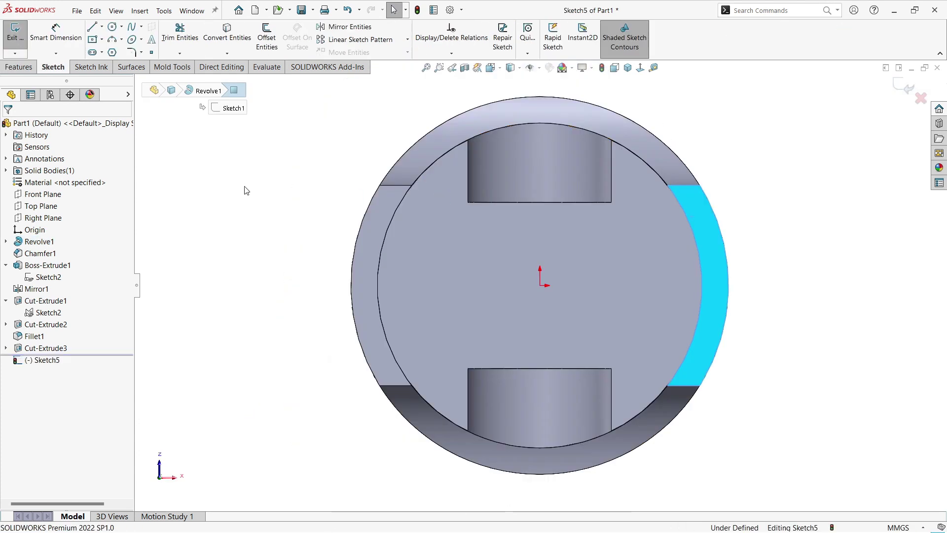
{"action": "left_click", "coordinate": [112, 26]}
{"action": "left_click", "coordinate": [541, 286]}
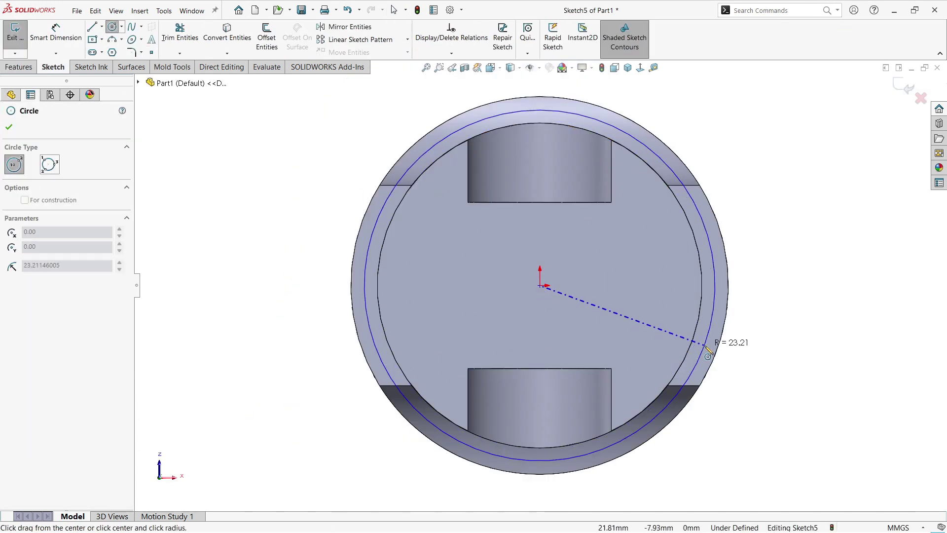
{"action": "left_click", "coordinate": [708, 352]}
{"action": "right_click_drag", "start_coordinate": [709, 352], "coordinate": [740, 211]}
{"action": "left_click", "coordinate": [719, 268]}
{"action": "left_click", "coordinate": [777, 271]}
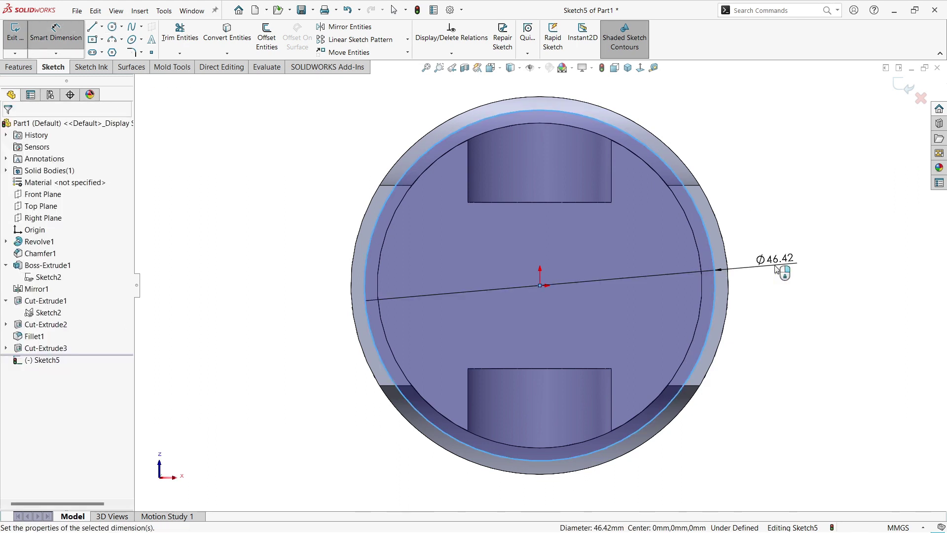
{"action": "type", "text": "48"}
{"action": "key", "text": "Return"}
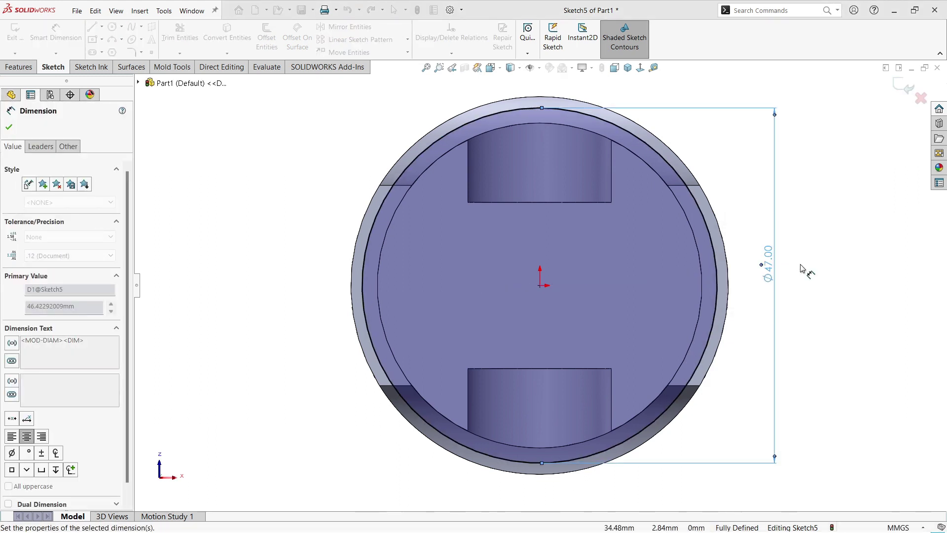
{"action": "left_click", "coordinate": [18, 66]}
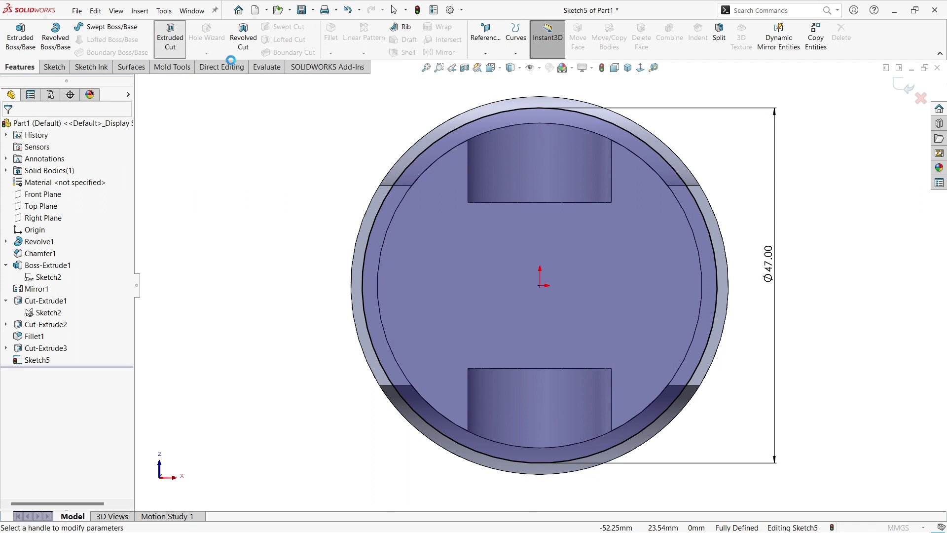
Extrude-cut the Ø47 circle Blind 10.00 mm into the underside
{"action": "left_click", "coordinate": [74, 196]}
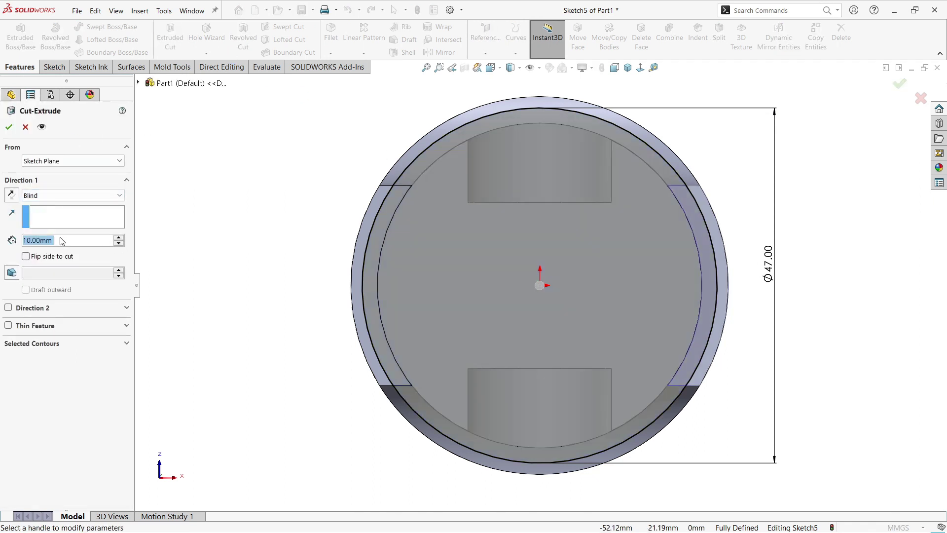
{"action": "middle_click_drag", "start_coordinate": [418, 331], "coordinate": [356, 358]}
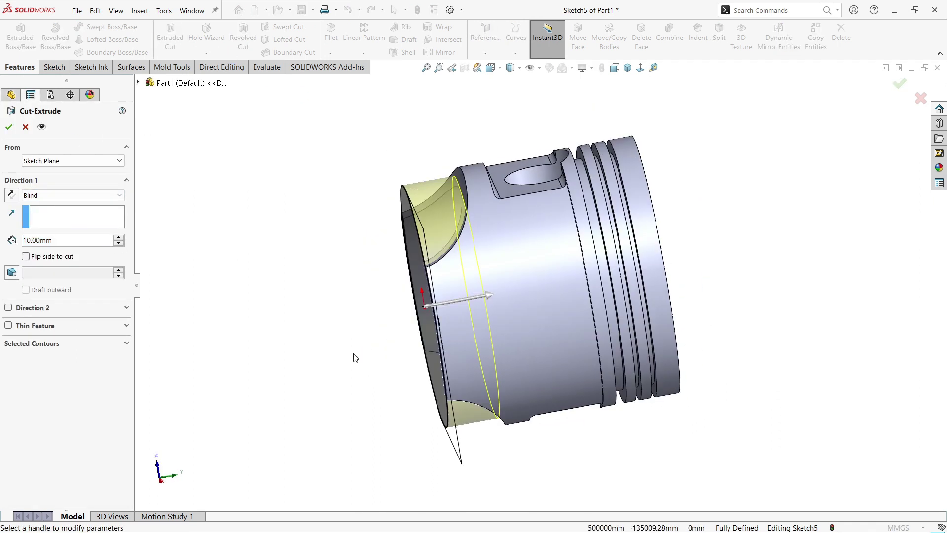
{"action": "key", "text": "Return"}
Orbit and zoom around the piston to inspect the hollowed skirt interior
{"action": "left_click", "coordinate": [357, 308]}
{"action": "middle_click_drag", "start_coordinate": [357, 307], "coordinate": [490, 172]}
{"action": "scroll", "coordinate": [490, 171], "scroll_direction": "down", "scroll_amount": 5}
{"action": "mouse_move", "coordinate": [444, 222]}
{"action": "middle_mouse_down"}
{"action": "mouse_move", "coordinate": [416, 250]}
{"action": "mouse_move", "coordinate": [473, 300]}
{"action": "middle_mouse_up"}
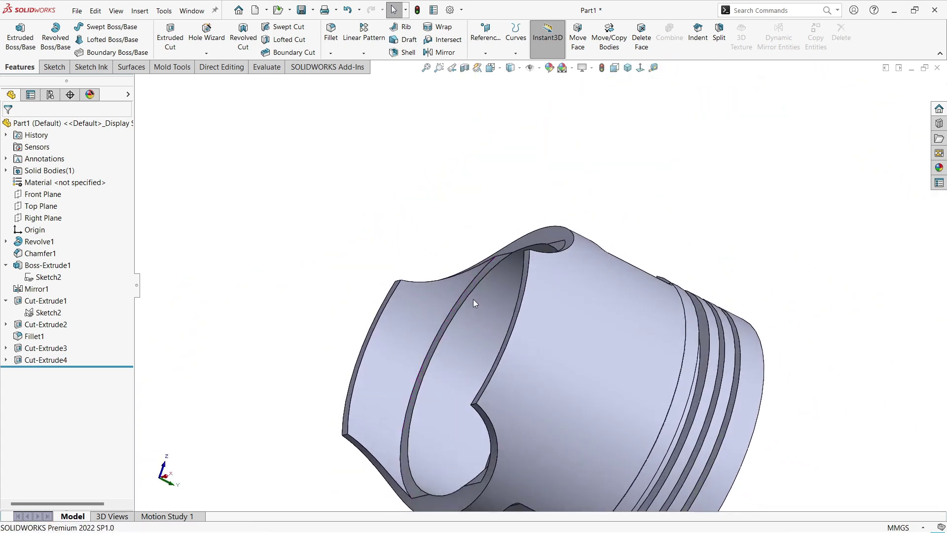
{"action": "scroll", "coordinate": [474, 300], "scroll_direction": "up", "scroll_amount": 5}
{"action": "middle_click_drag", "start_coordinate": [507, 386], "coordinate": [460, 386]}
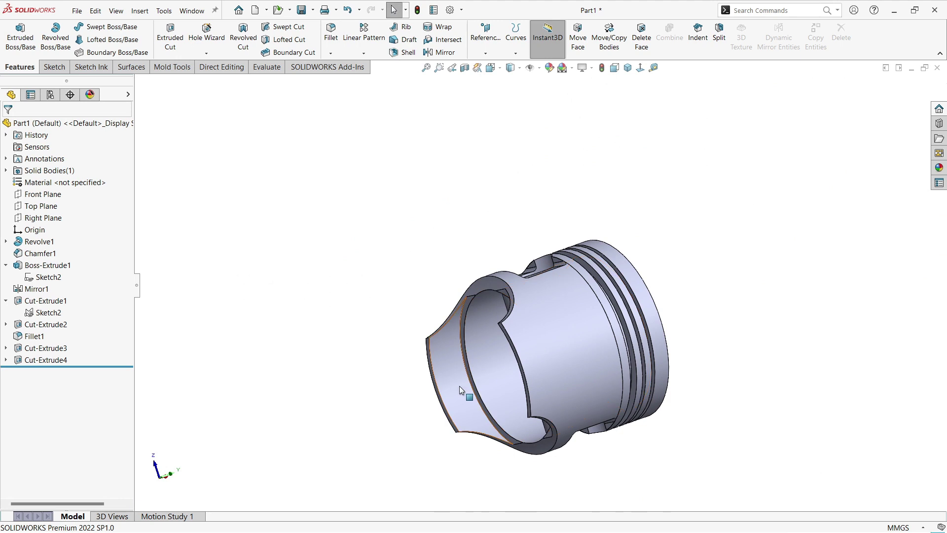
{"action": "scroll", "coordinate": [460, 385], "scroll_direction": "down", "scroll_amount": 5}
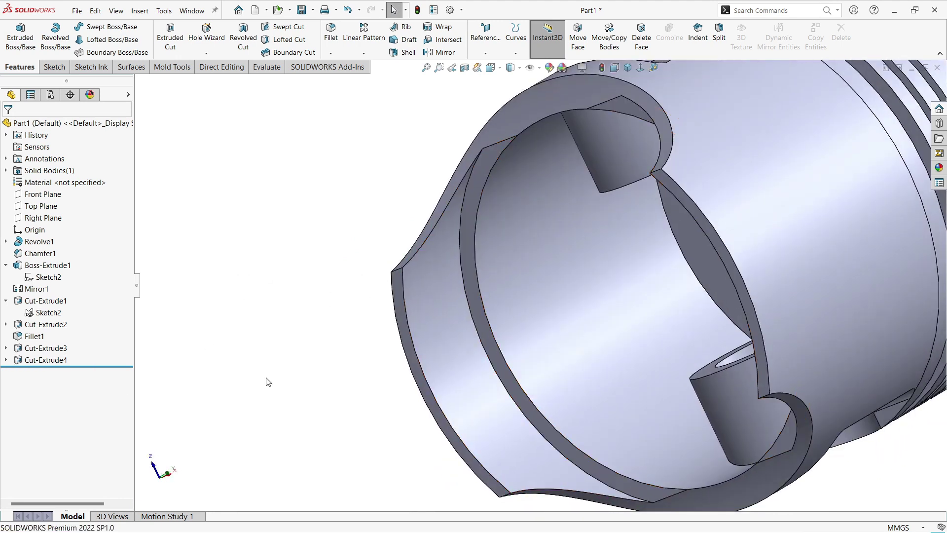
{"action": "scroll", "coordinate": [563, 313], "scroll_direction": "up", "scroll_amount": 5}
{"action": "middle_click_drag", "start_coordinate": [563, 313], "coordinate": [309, 501]}
View Cut-Extrude3's Sketch4 normal, change its 33.50 height to 35.50, and rebuild
{"action": "left_click", "coordinate": [491, 308]}
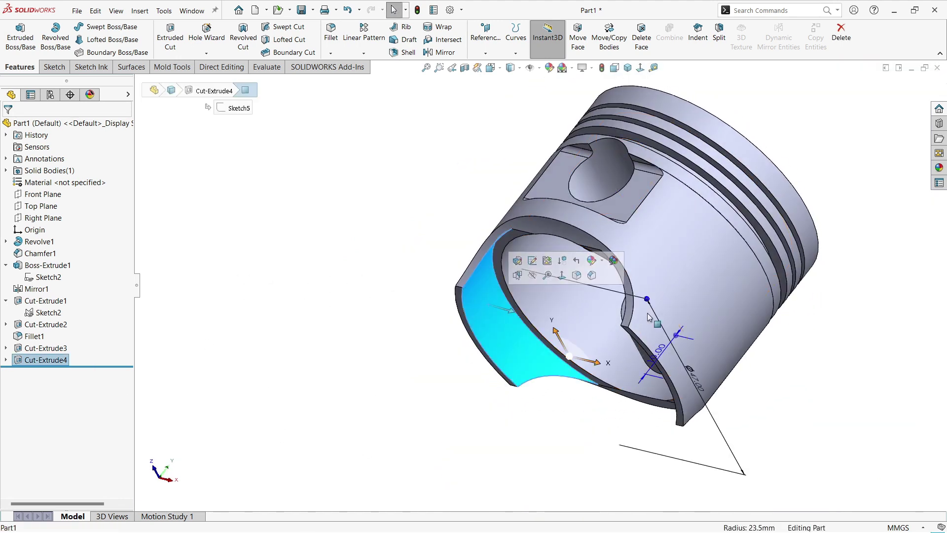
{"action": "key", "text": "space"}
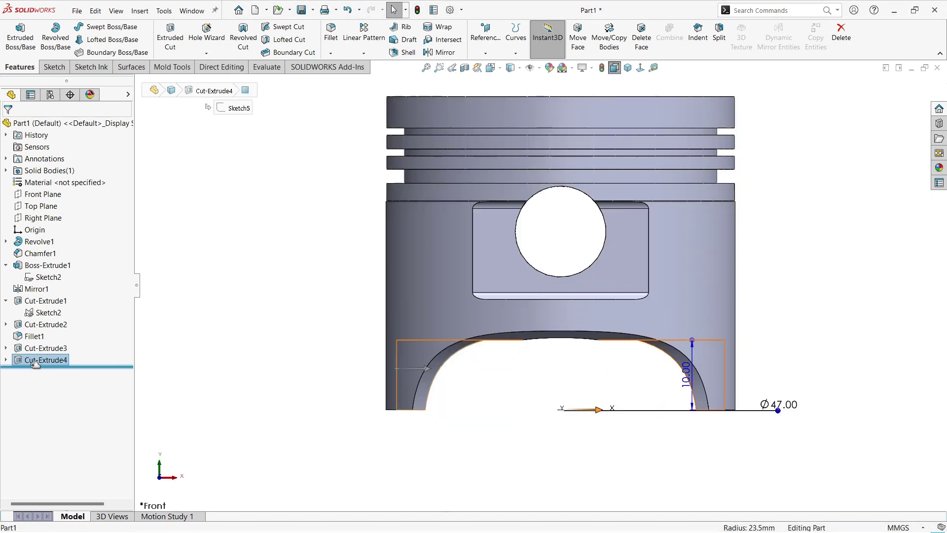
{"action": "left_click", "coordinate": [6, 348]}
{"action": "left_click", "coordinate": [48, 359]}
{"action": "key", "text": "space"}
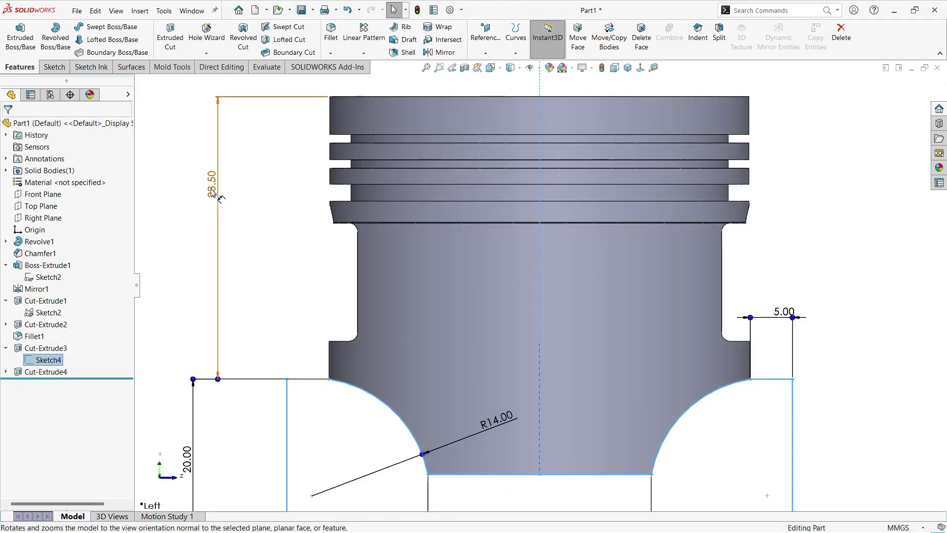
{"action": "double_click", "coordinate": [212, 177]}
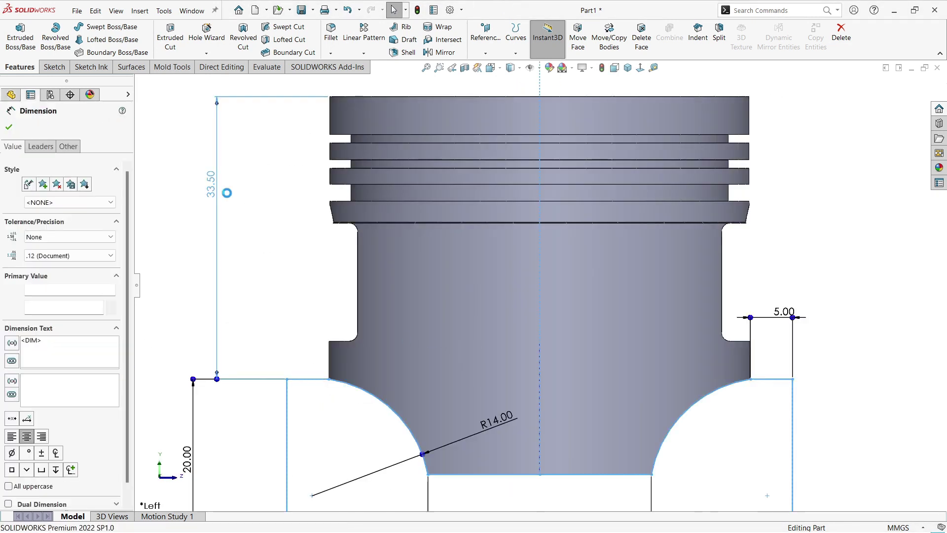
{"action": "type", "text": "35."}
{"action": "key", "text": "Return"}
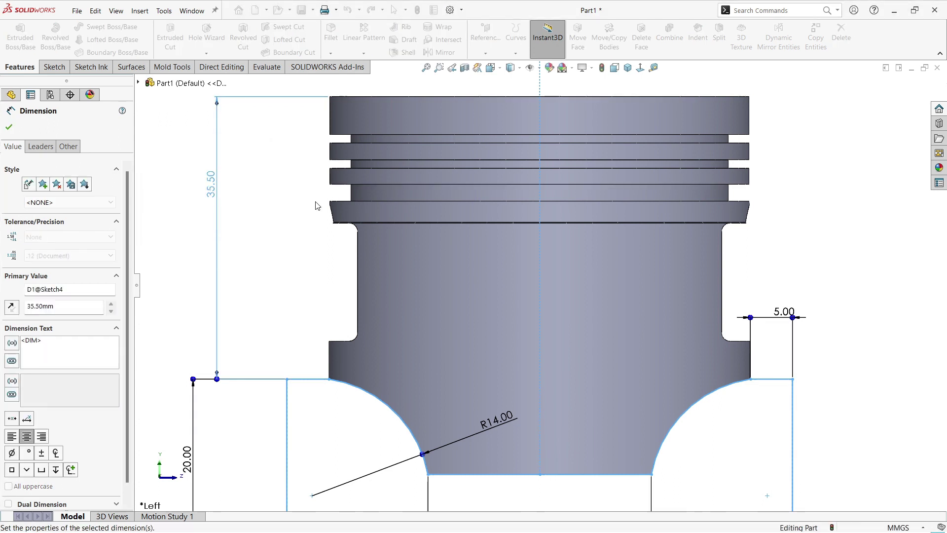
{"action": "key", "text": "ctrl+b"}
Orbit around the piston to inspect the revised skirt openings from below and above
{"action": "middle_click_drag", "start_coordinate": [463, 360], "coordinate": [461, 333]}
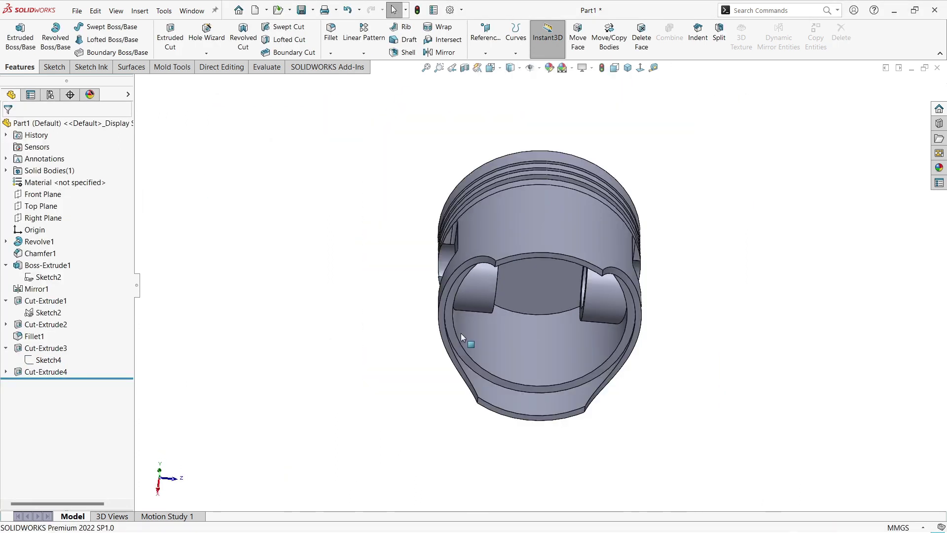
{"action": "scroll", "coordinate": [461, 333], "scroll_direction": "down", "scroll_amount": 5}
{"action": "middle_click_drag", "start_coordinate": [483, 226], "coordinate": [503, 241]}
{"action": "scroll", "coordinate": [504, 241], "scroll_direction": "up", "scroll_amount": 5}
{"action": "mouse_move", "coordinate": [616, 258]}
{"action": "middle_mouse_down"}
{"action": "mouse_move", "coordinate": [524, 394]}
{"action": "mouse_move", "coordinate": [617, 360]}
{"action": "mouse_move", "coordinate": [592, 340]}
{"action": "middle_mouse_up"}
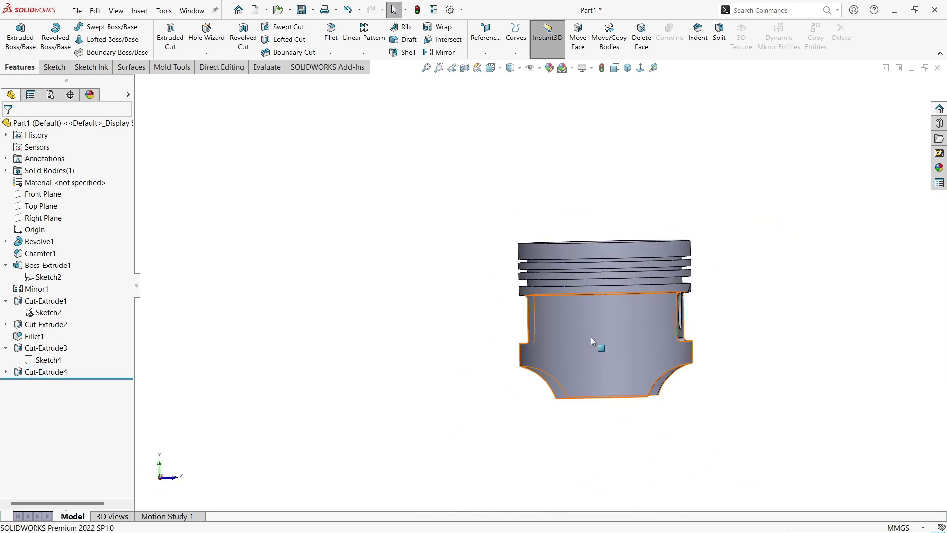
{"action": "mouse_move", "coordinate": [474, 359]}
{"action": "middle_mouse_down"}
{"action": "mouse_move", "coordinate": [486, 314]}
{"action": "mouse_move", "coordinate": [486, 330]}
{"action": "middle_mouse_up"}
Start a sketch on the Right Plane with a vertical centerline through the piston
{"action": "left_click", "coordinate": [35, 219]}
{"action": "left_click", "coordinate": [49, 204]}
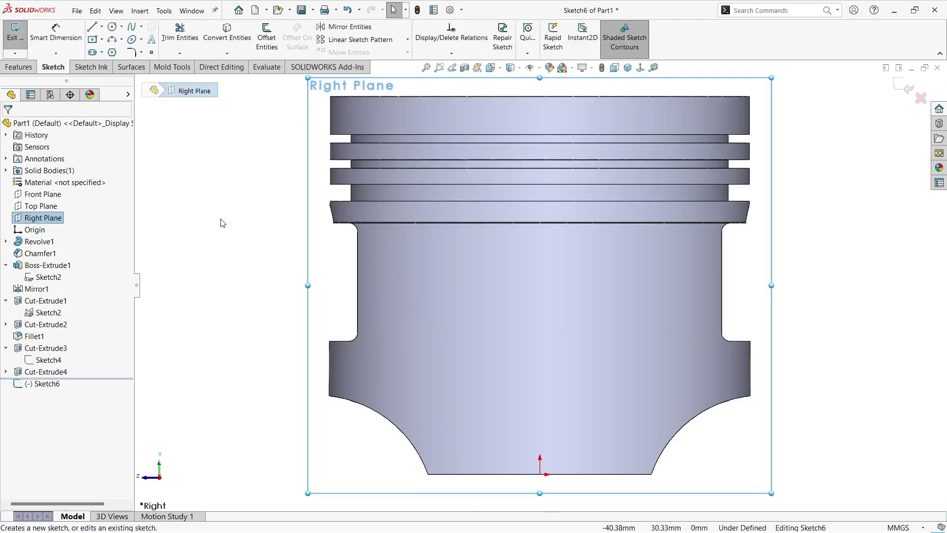
{"action": "left_click", "coordinate": [111, 28]}
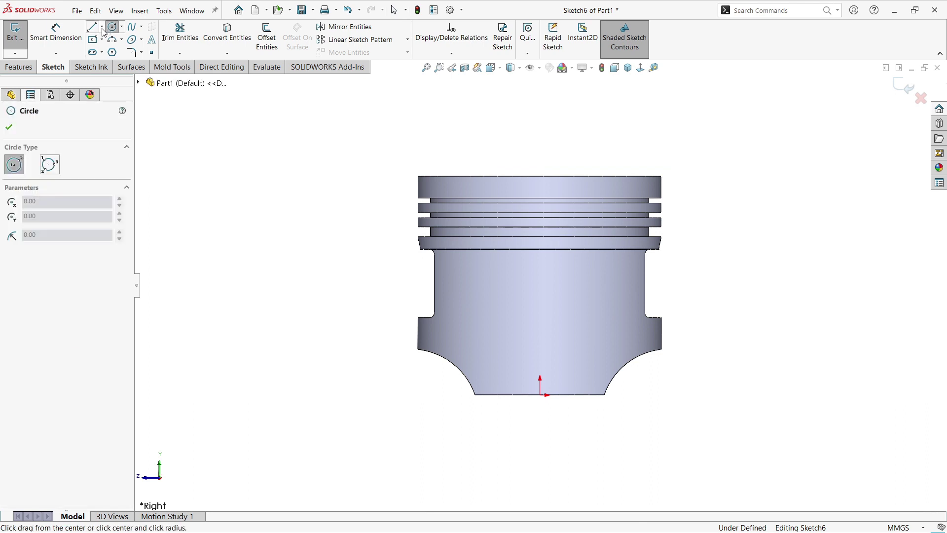
{"action": "left_click", "coordinate": [124, 49]}
{"action": "left_click", "coordinate": [540, 395]}
{"action": "left_click", "coordinate": [540, 98]}
{"action": "key", "text": "Escape"}
Draw the crown recess profile: a sloped line down to a horizontal floor line
{"action": "scroll", "coordinate": [568, 128], "scroll_direction": "down", "scroll_amount": 3}
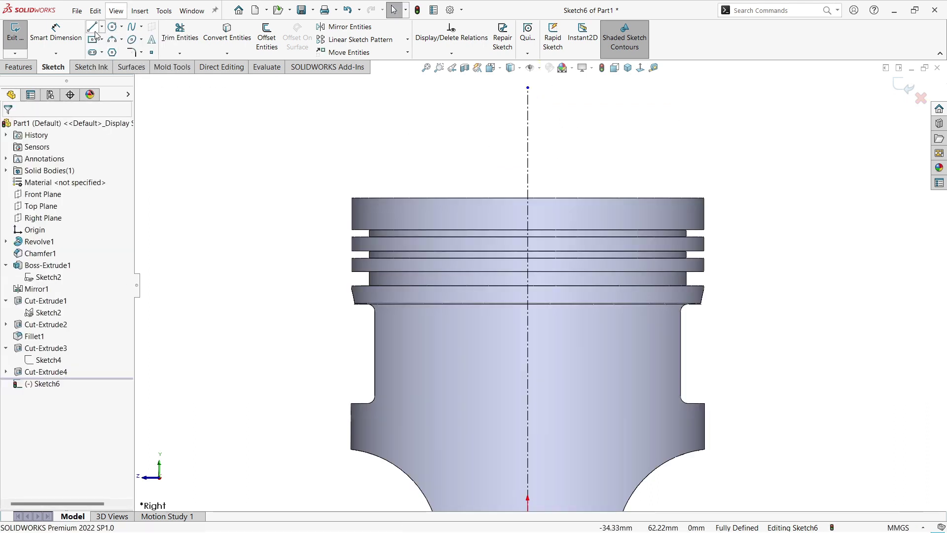
{"action": "left_click", "coordinate": [95, 32]}
{"action": "scroll", "coordinate": [529, 198], "scroll_direction": "down", "scroll_amount": 2}
{"action": "scroll", "coordinate": [533, 213], "scroll_direction": "down", "scroll_amount": 2}
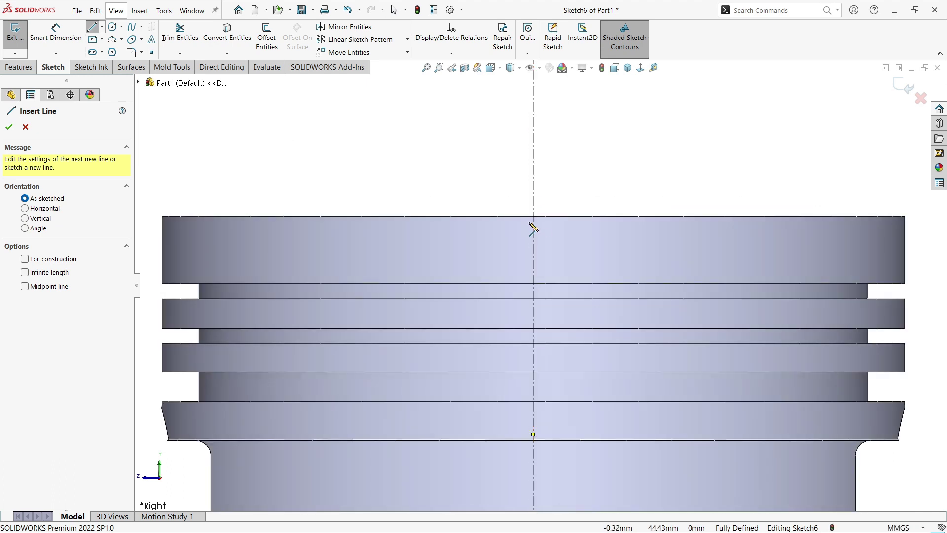
{"action": "left_click", "coordinate": [533, 216]}
{"action": "left_click", "coordinate": [357, 216]}
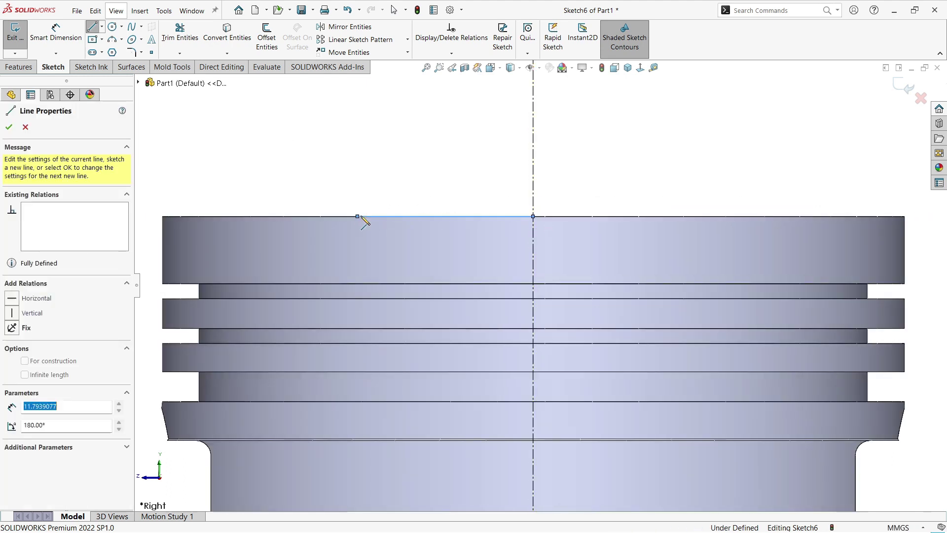
{"action": "left_click", "coordinate": [439, 243]}
{"action": "right_click", "coordinate": [563, 256]}
{"action": "left_click", "coordinate": [575, 252]}
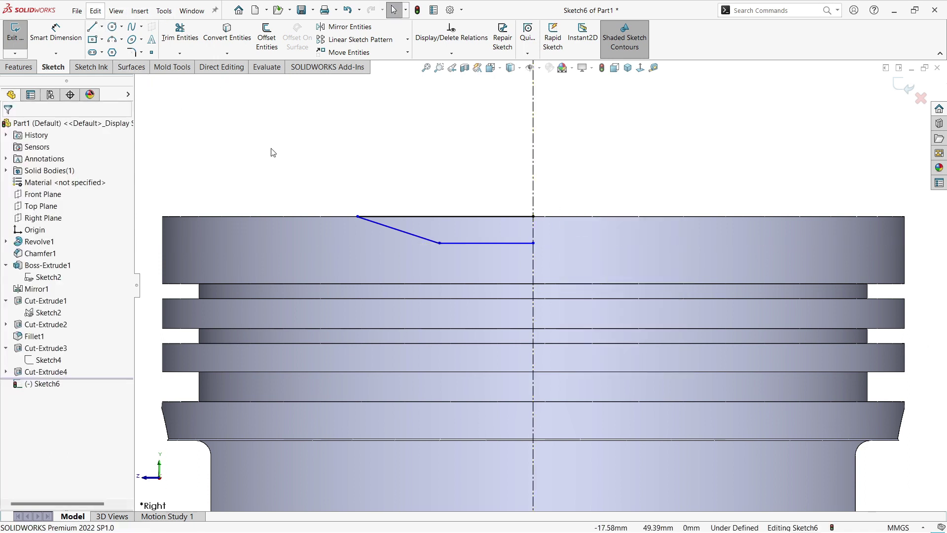
Dimension the recess: top diameter 28, floor diameter 17, and depth 1 mm
{"action": "key", "text": "d"}
{"action": "left_click", "coordinate": [357, 216]}
{"action": "left_click", "coordinate": [533, 176]}
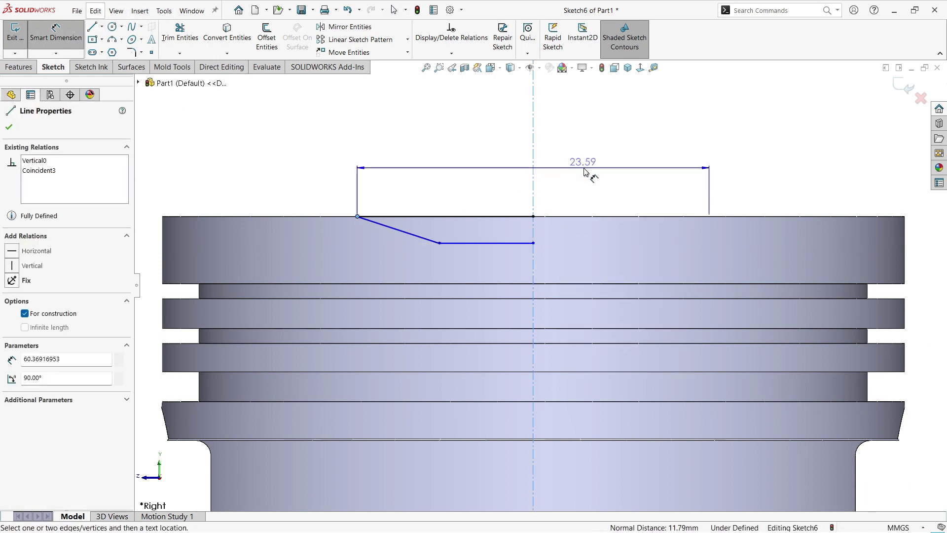
{"action": "type", "text": "28"}
{"action": "key", "text": "Return"}
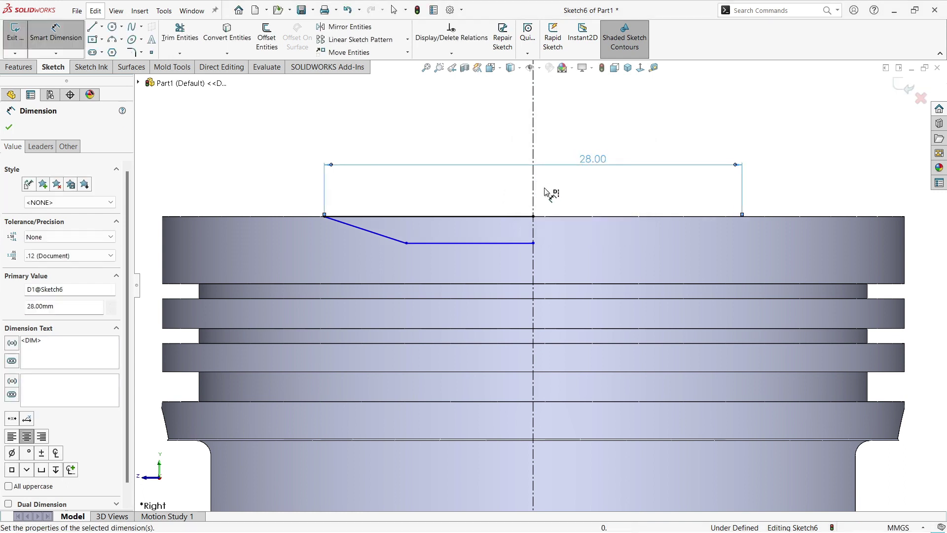
{"action": "left_click", "coordinate": [407, 243]}
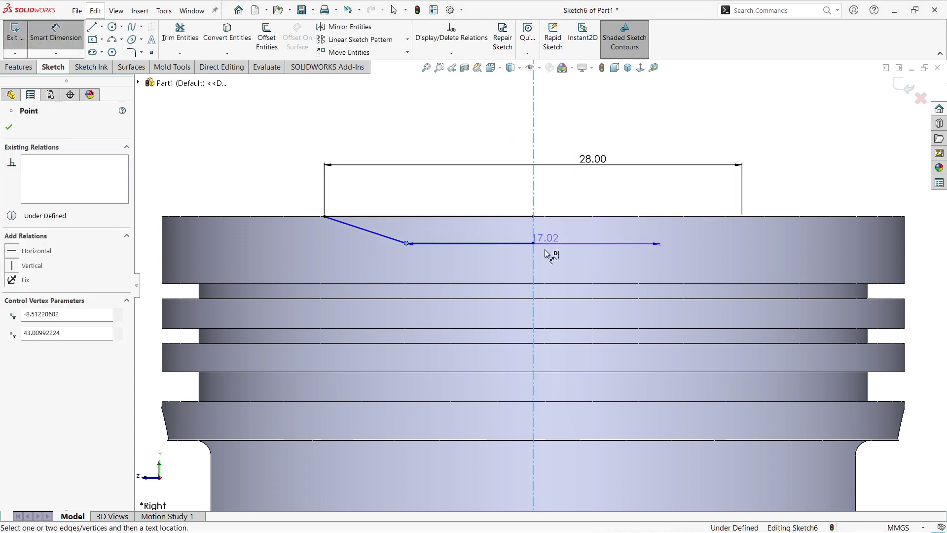
{"action": "left_click", "coordinate": [511, 275]}
{"action": "type", "text": "17"}
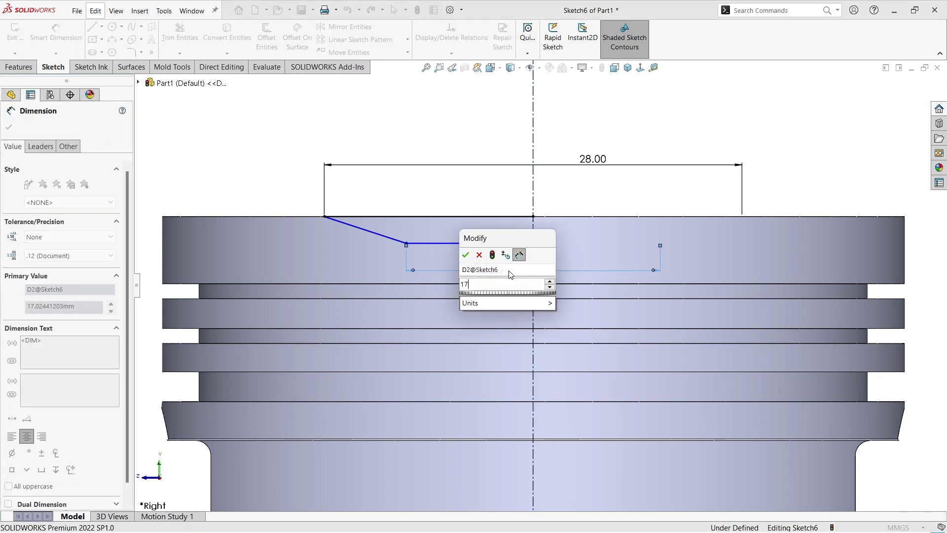
{"action": "key", "text": "Return"}
{"action": "left_click", "coordinate": [488, 243]}
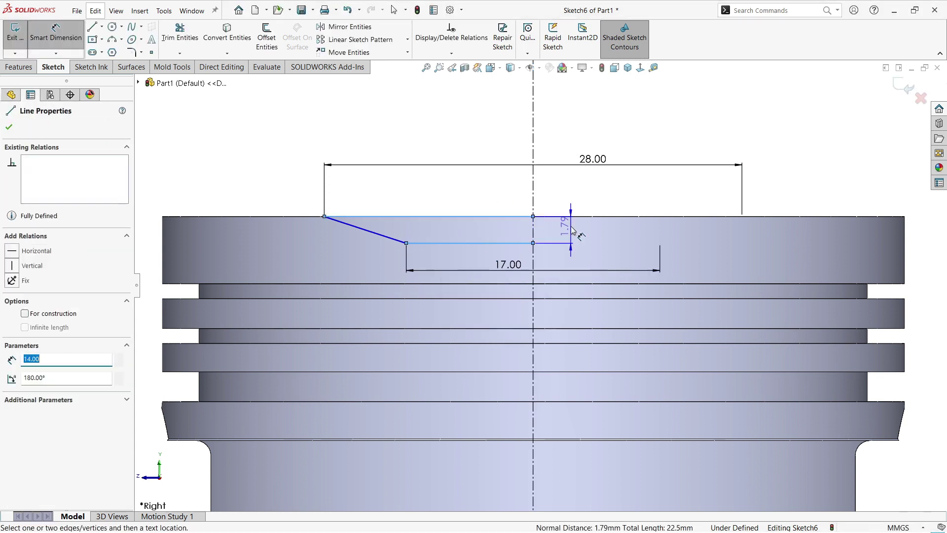
{"action": "left_click", "coordinate": [572, 229]}
{"action": "type", "text": "1"}
{"action": "key", "text": "Return"}
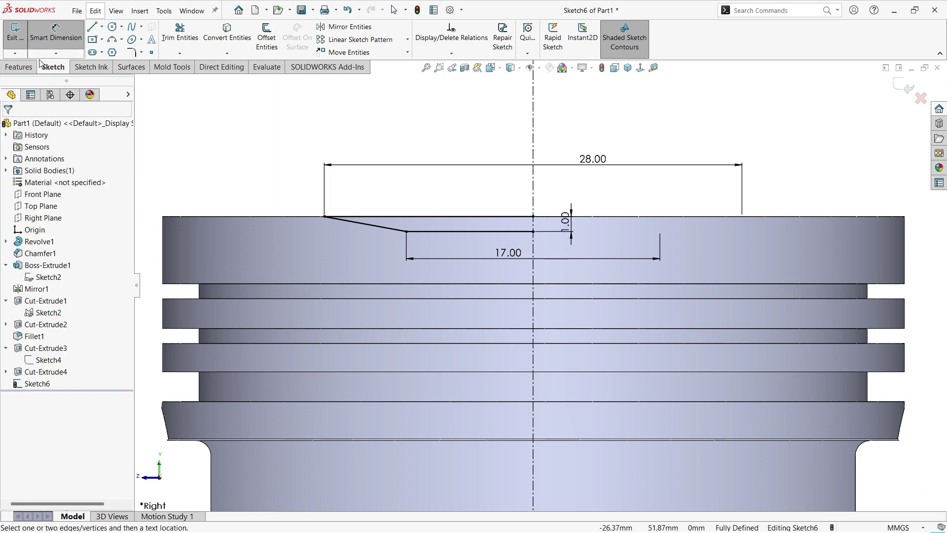
{"action": "left_click", "coordinate": [39, 66]}
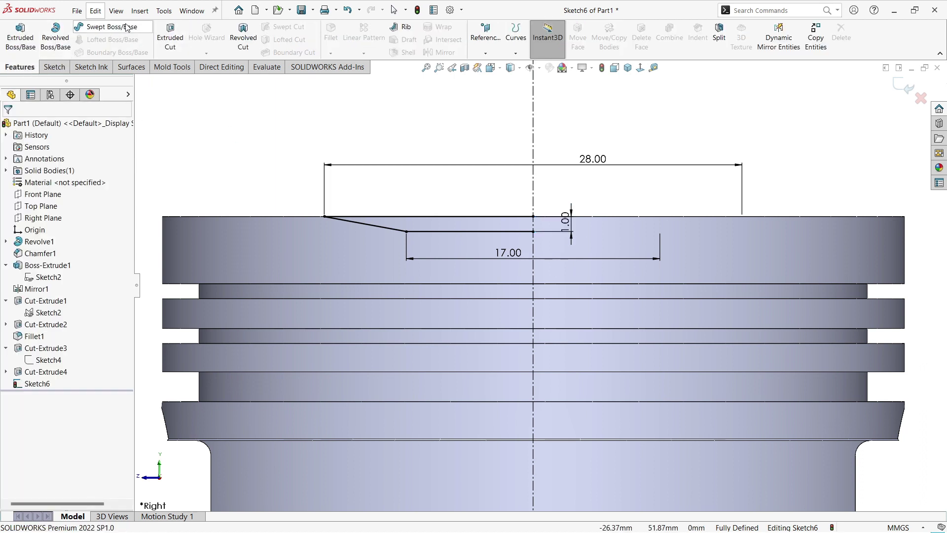
Revolve-cut Sketch6 about the centerline to recess the piston crown
{"action": "left_click", "coordinate": [238, 42]}
{"action": "left_click", "coordinate": [502, 278]}
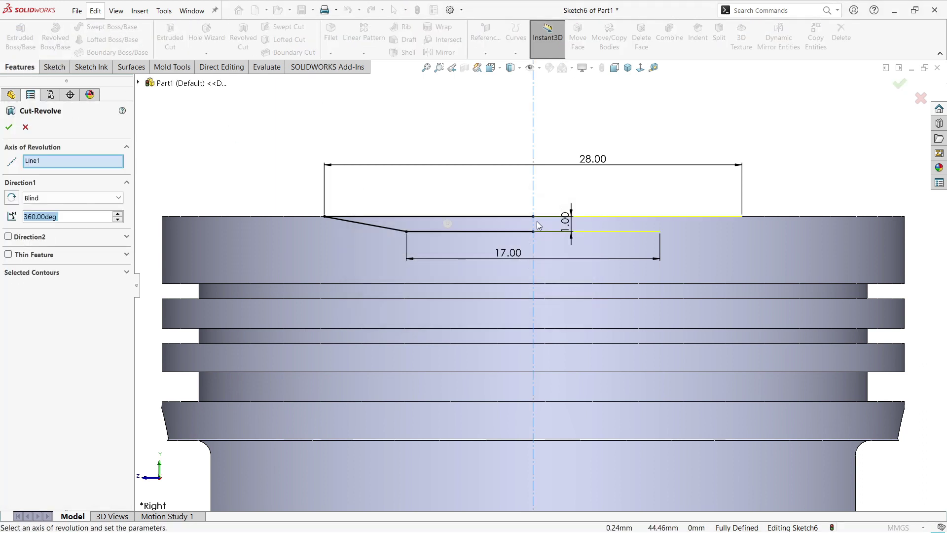
{"action": "left_click", "coordinate": [14, 130]}
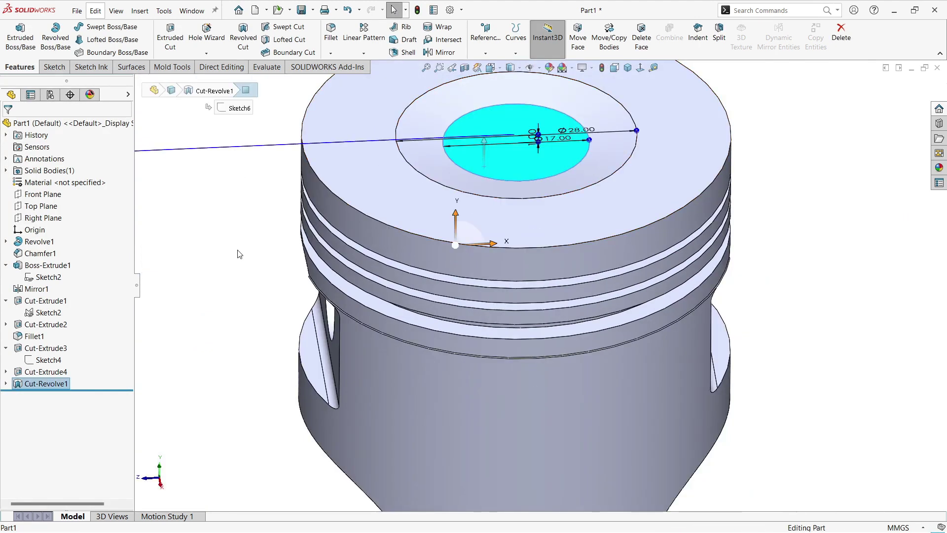
{"action": "left_click", "coordinate": [238, 249]}
{"action": "key", "text": "f"}
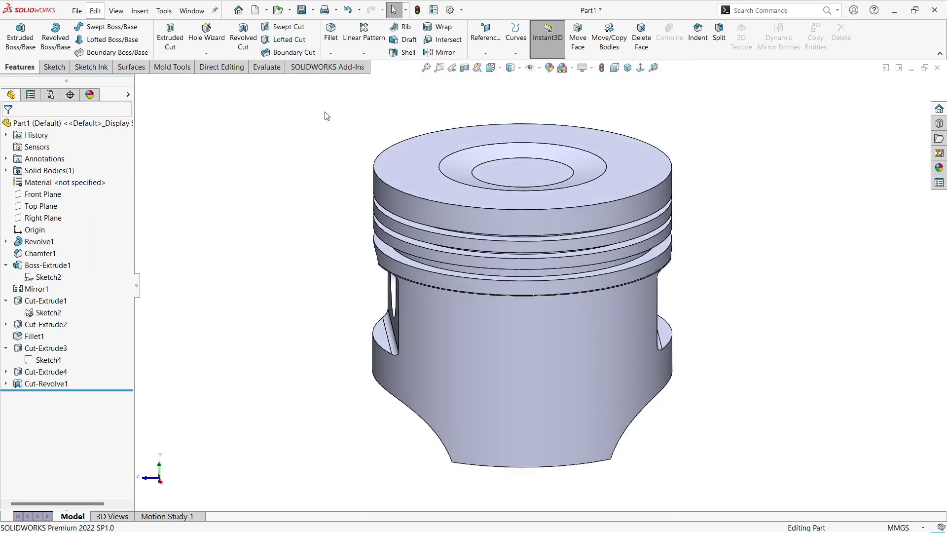
Chamfer the piston's top outer edge 0.50 mm × 30°
{"action": "left_click", "coordinate": [351, 78]}
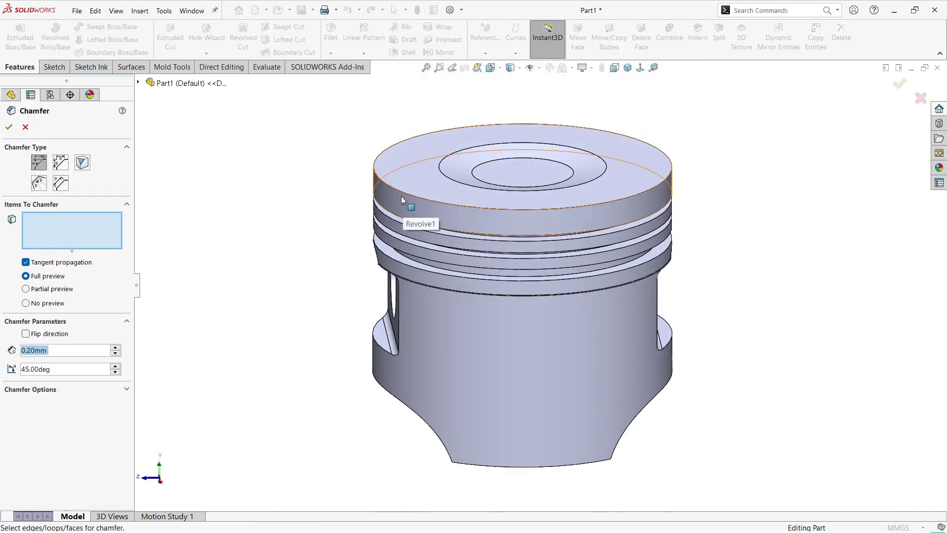
{"action": "left_click", "coordinate": [400, 194]}
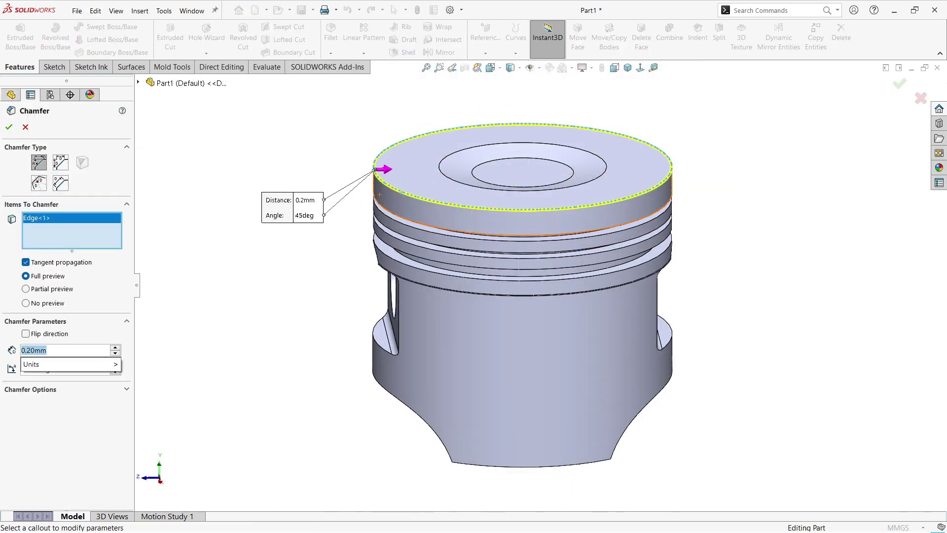
{"action": "key", "text": "Return"}
{"action": "left_click", "coordinate": [86, 394]}
{"action": "left_click", "coordinate": [40, 365]}
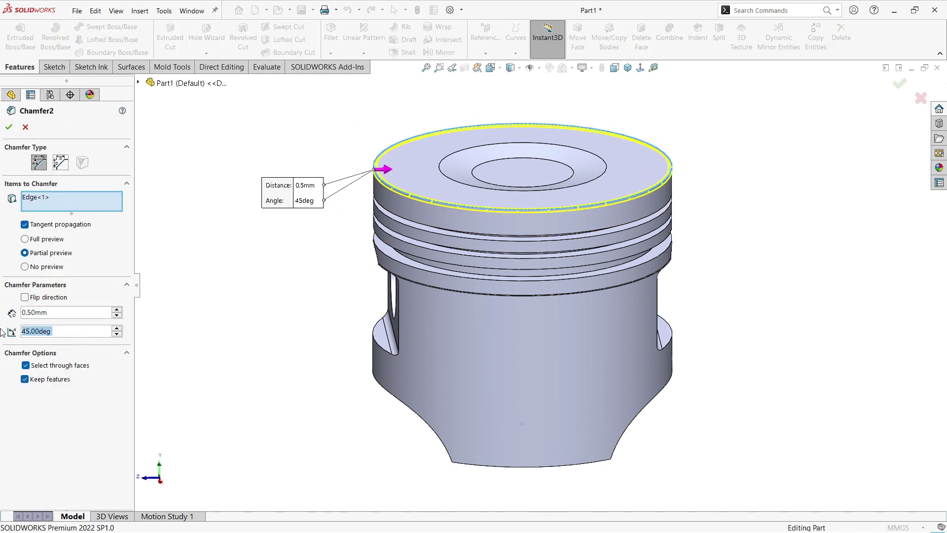
{"action": "type", "text": "30"}
{"action": "key", "text": "Return"}
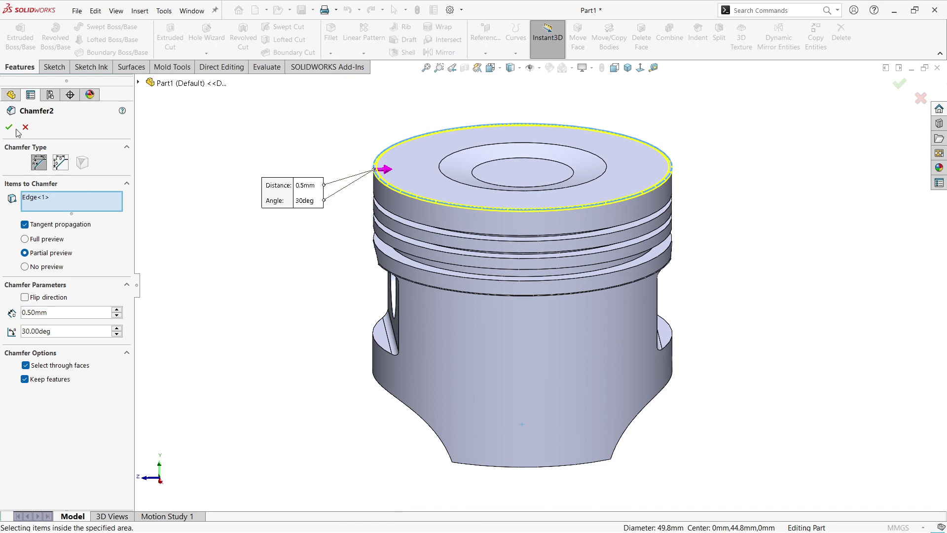
{"action": "left_click", "coordinate": [14, 129]}
Orbit to the pin boss and select its flat face
{"action": "middle_click_drag", "start_coordinate": [376, 329], "coordinate": [444, 375]}
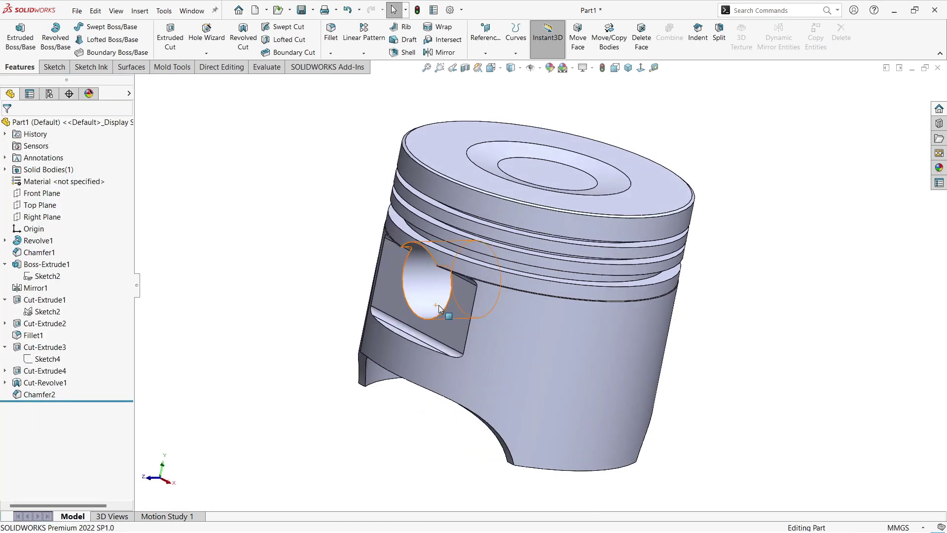
{"action": "scroll", "coordinate": [401, 281], "scroll_direction": "up", "scroll_amount": 5}
{"action": "left_click", "coordinate": [401, 281]}
Sketch a Ø14 circle centred on the pin hole on the boss face
{"action": "left_click", "coordinate": [437, 260]}
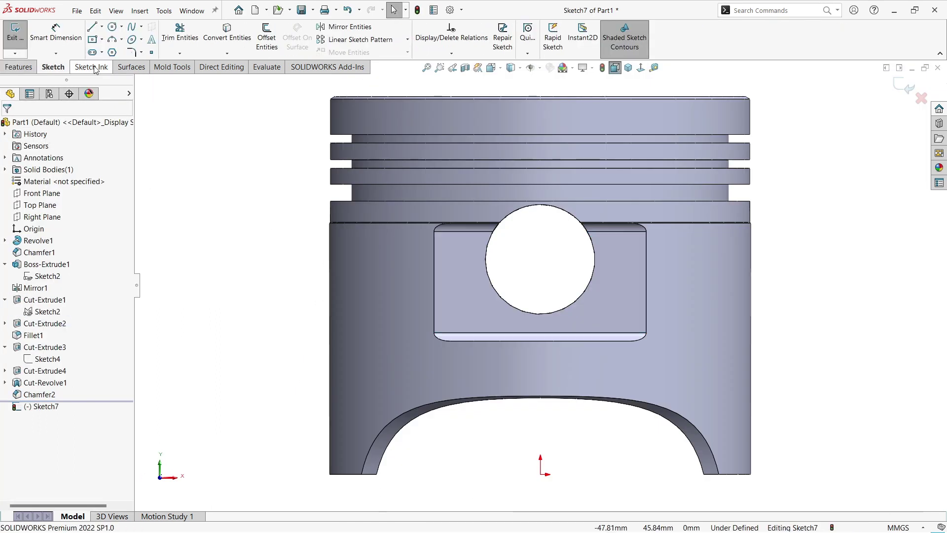
{"action": "left_click", "coordinate": [111, 28]}
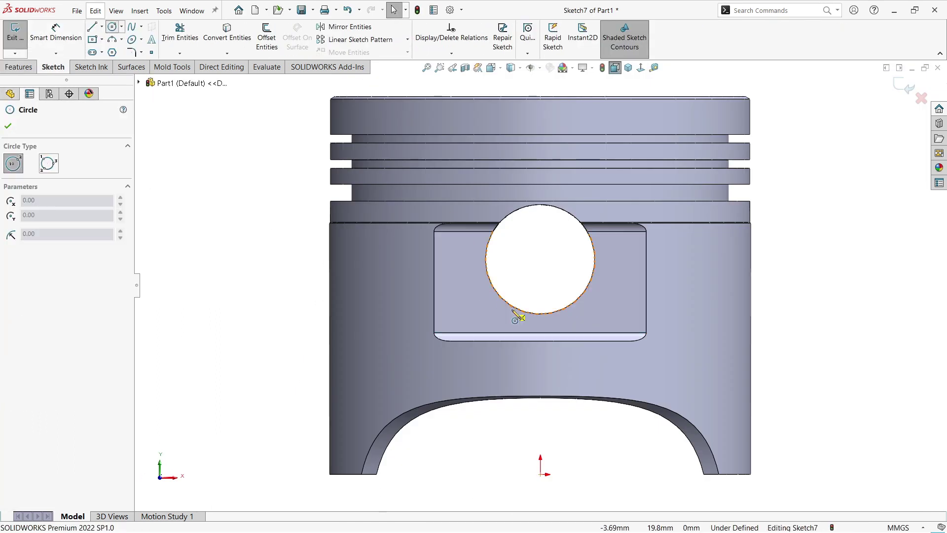
{"action": "left_click", "coordinate": [540, 260]}
{"action": "left_click", "coordinate": [606, 307]}
{"action": "key", "text": "Escape"}
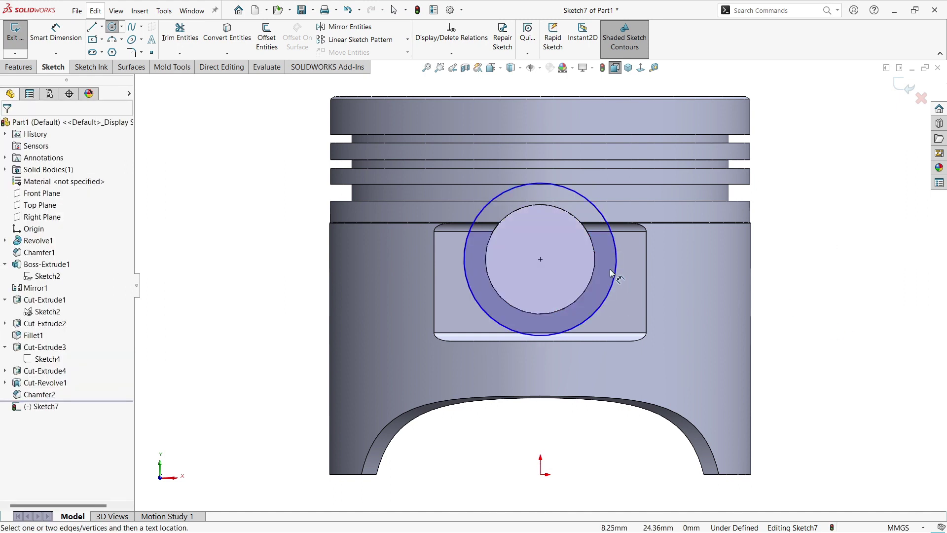
{"action": "right_click_drag", "start_coordinate": [614, 291], "coordinate": [616, 279]}
{"action": "left_click", "coordinate": [614, 279]}
{"action": "left_click", "coordinate": [789, 276]}
{"action": "type", "text": "14"}
{"action": "key", "text": "Return"}
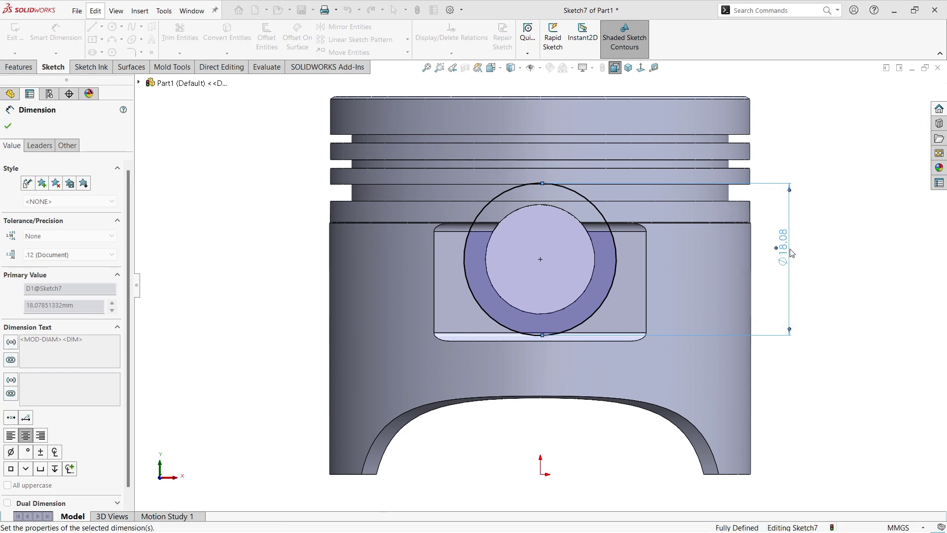
{"action": "key", "text": "Escape"}
Extrude-cut the circle from a 1.50 mm offset, Blind 1.20 mm deep
{"action": "left_click", "coordinate": [37, 67]}
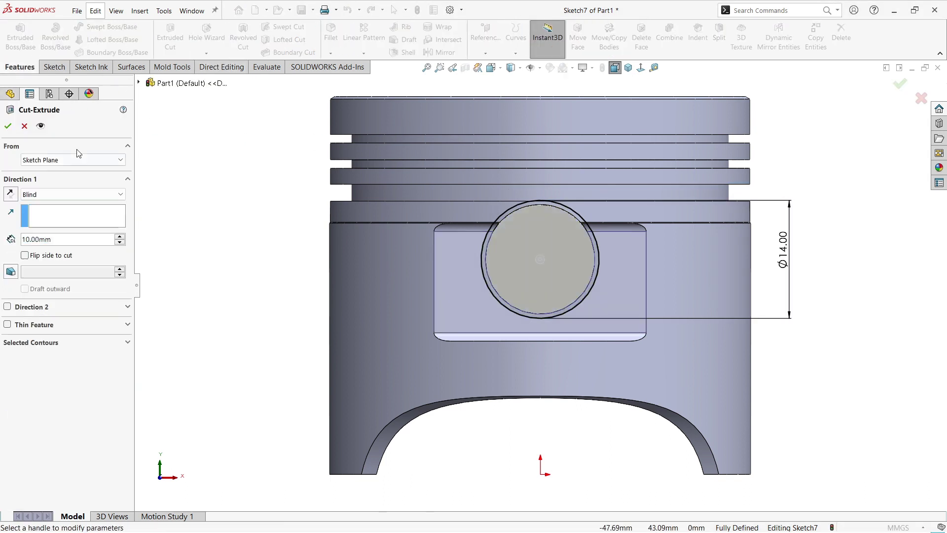
{"action": "left_click", "coordinate": [62, 159]}
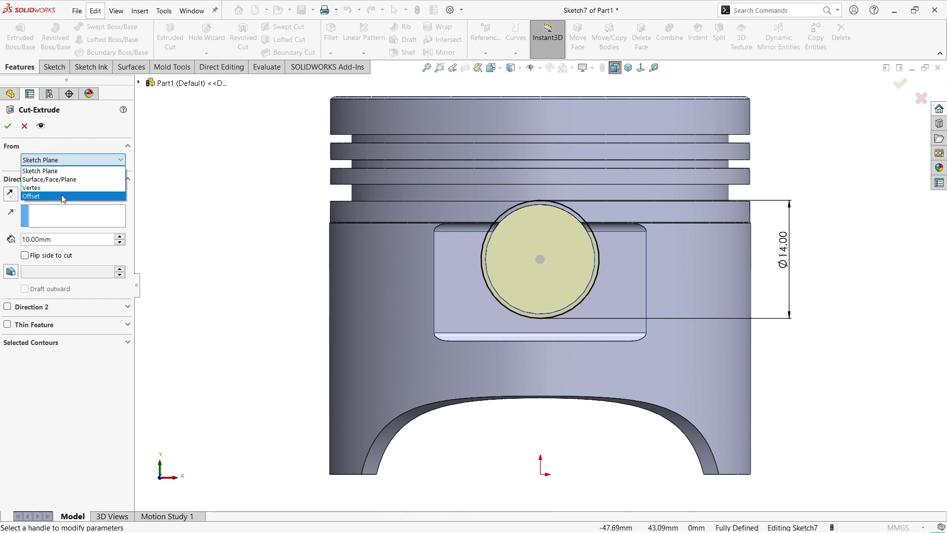
{"action": "left_click", "coordinate": [67, 197]}
{"action": "mouse_move", "coordinate": [592, 345]}
{"action": "middle_mouse_down"}
{"action": "mouse_move", "coordinate": [649, 393]}
{"action": "mouse_move", "coordinate": [662, 384]}
{"action": "middle_mouse_up"}
{"action": "scroll", "coordinate": [650, 392], "scroll_direction": "down", "scroll_amount": 3}
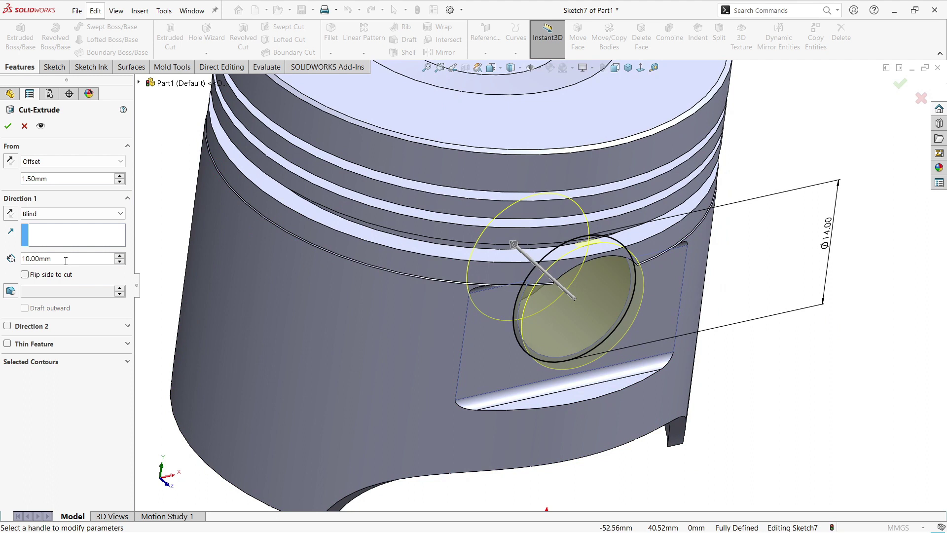
{"action": "type", "text": "1.2"}
{"action": "key", "text": "Return"}
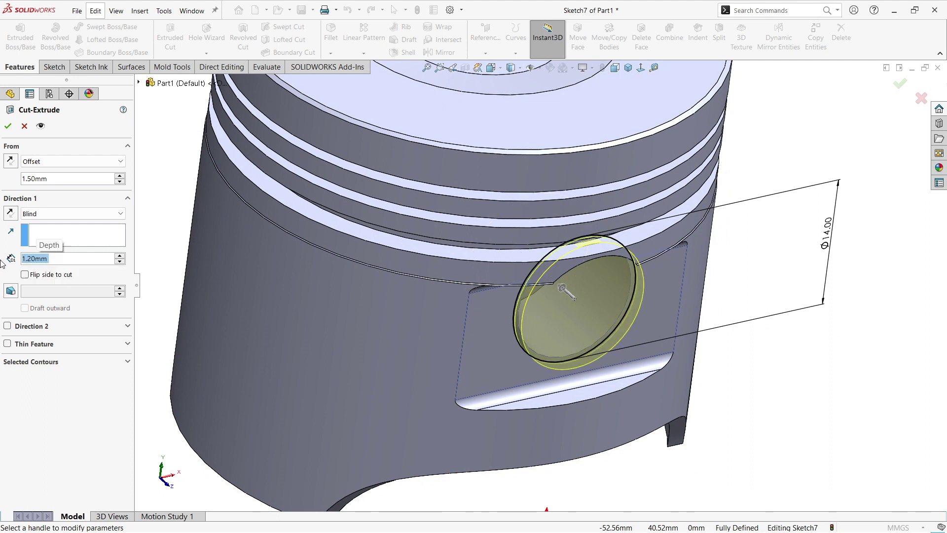
{"action": "middle_click_drag", "start_coordinate": [464, 318], "coordinate": [499, 296]}
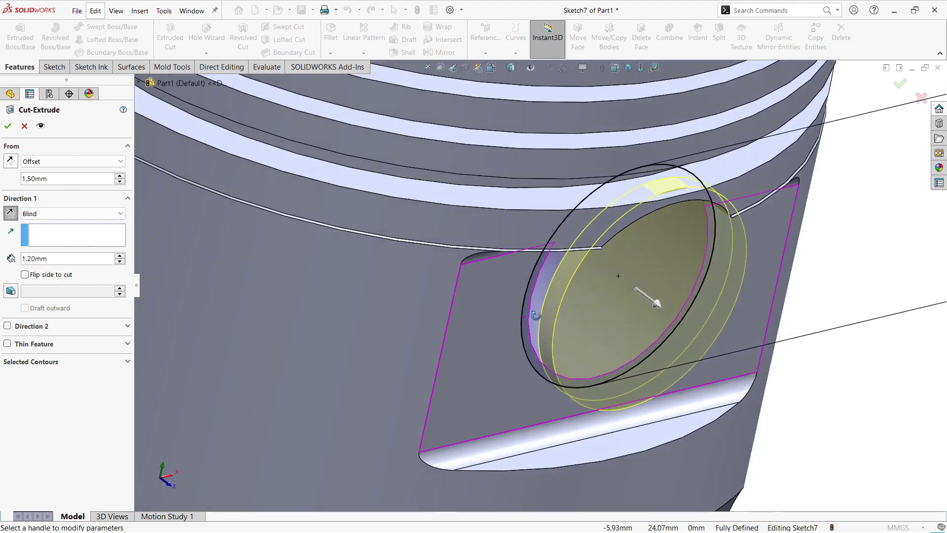
{"action": "scroll", "coordinate": [489, 331], "scroll_direction": "down", "scroll_amount": 5}
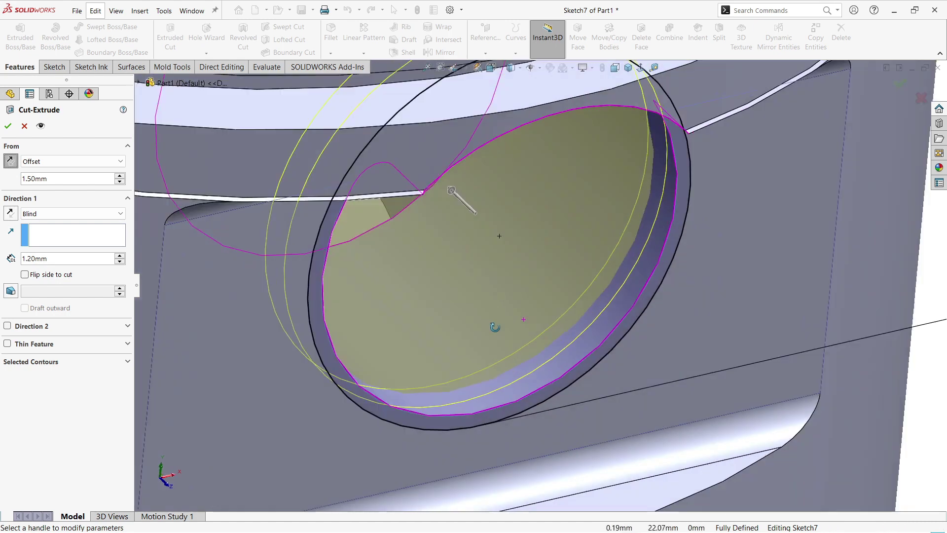
{"action": "left_click", "coordinate": [8, 126]}
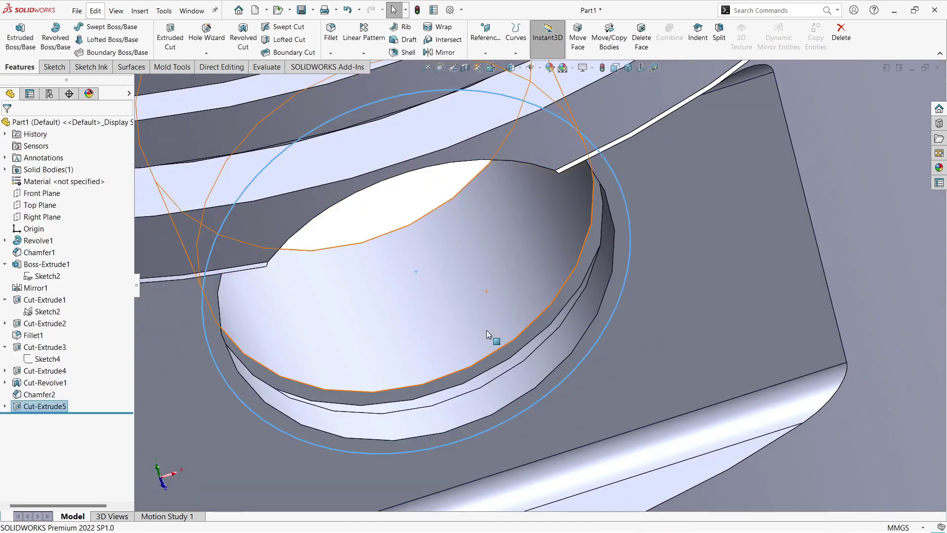
Start a 0.5 mm fillet on the first pin-hole rim edge
{"action": "scroll", "coordinate": [486, 330], "scroll_direction": "up", "scroll_amount": 5}
{"action": "mouse_move", "coordinate": [563, 316]}
{"action": "middle_mouse_down"}
{"action": "mouse_move", "coordinate": [505, 366]}
{"action": "mouse_move", "coordinate": [504, 275]}
{"action": "middle_mouse_up"}
{"action": "scroll", "coordinate": [504, 340], "scroll_direction": "up", "scroll_amount": 5}
{"action": "scroll", "coordinate": [504, 341], "scroll_direction": "down", "scroll_amount": 5}
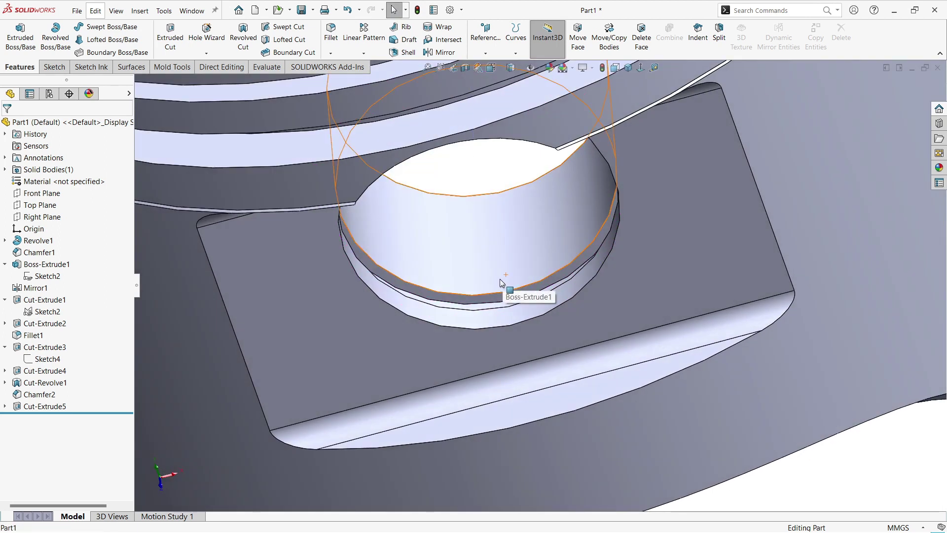
{"action": "key", "text": "ctrl+f"}
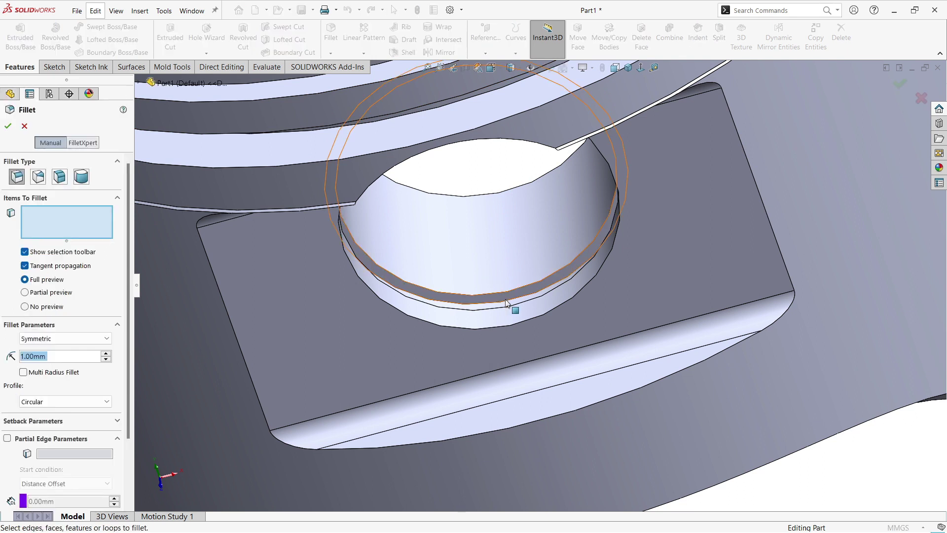
{"action": "left_click", "coordinate": [506, 301]}
{"action": "left_click", "coordinate": [506, 301]}
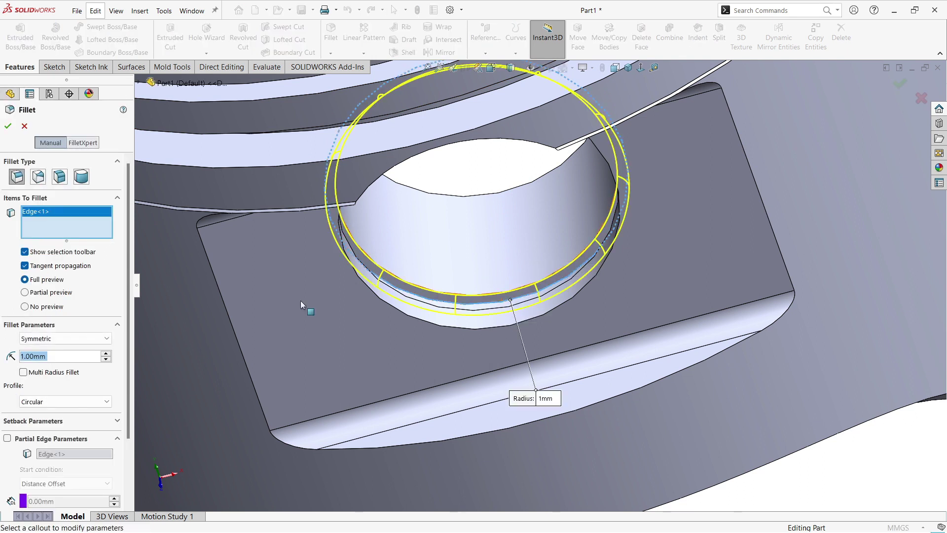
{"action": "type", "text": "0.5"}
{"action": "key", "text": "Return"}
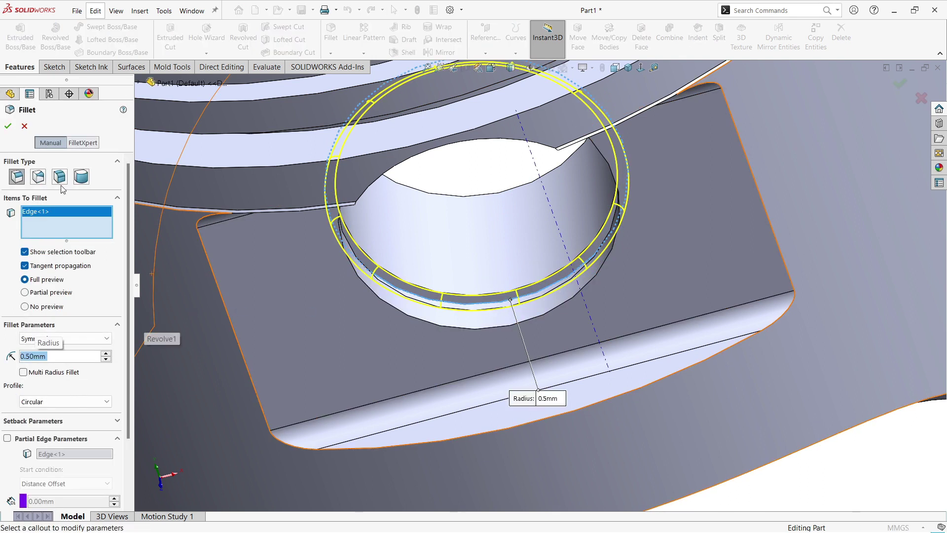
{"action": "mouse_move", "coordinate": [596, 365]}
{"action": "middle_mouse_down"}
{"action": "mouse_move", "coordinate": [703, 226]}
{"action": "mouse_move", "coordinate": [756, 339]}
{"action": "mouse_move", "coordinate": [771, 298]}
{"action": "mouse_move", "coordinate": [431, 291]}
{"action": "mouse_move", "coordinate": [342, 344]}
{"action": "middle_mouse_up"}
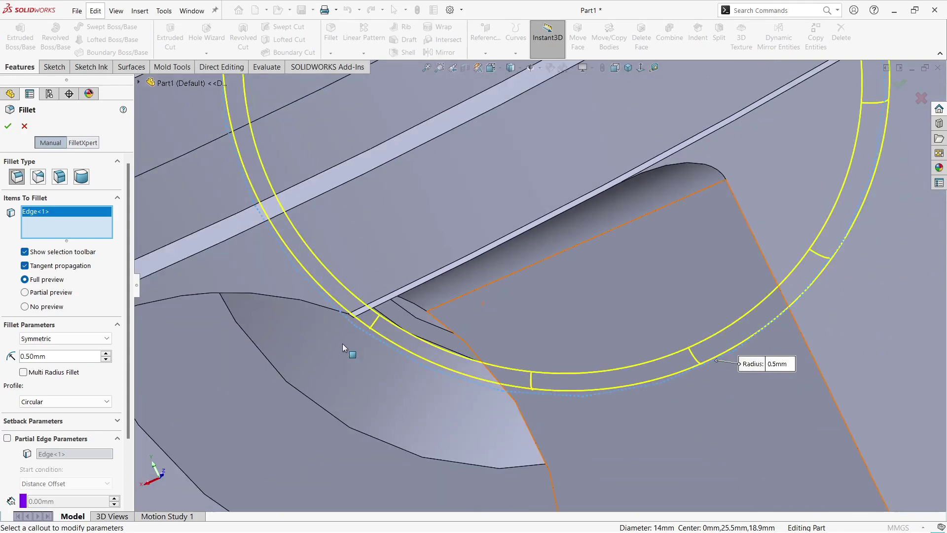
Add another pin-hole edge, then remove the wrongly picked edge from the fillet
{"action": "left_click", "coordinate": [397, 329]}
{"action": "middle_click_drag", "start_coordinate": [397, 329], "coordinate": [774, 313]}
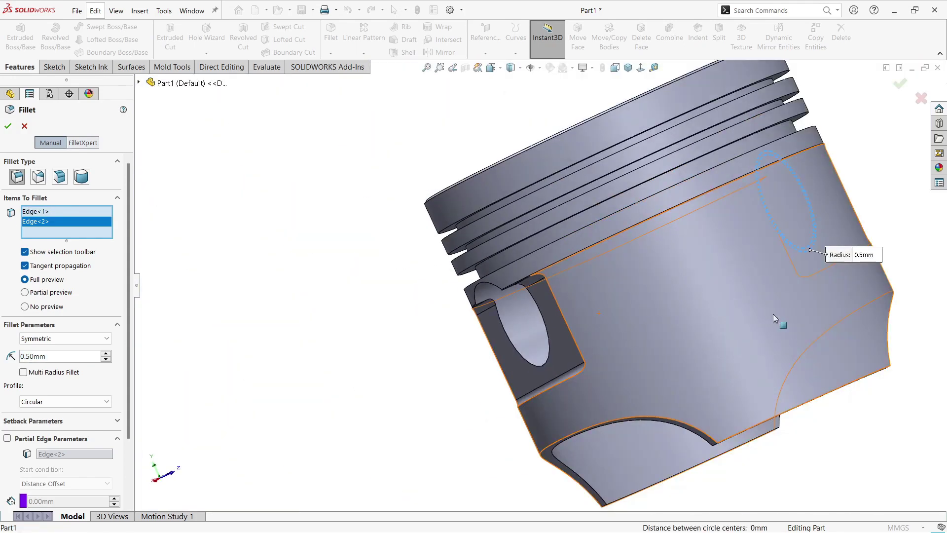
{"action": "scroll", "coordinate": [821, 266], "scroll_direction": "up", "scroll_amount": 3}
{"action": "scroll", "coordinate": [339, 286], "scroll_direction": "down", "scroll_amount": 5}
{"action": "scroll", "coordinate": [340, 286], "scroll_direction": "down", "scroll_amount": 4}
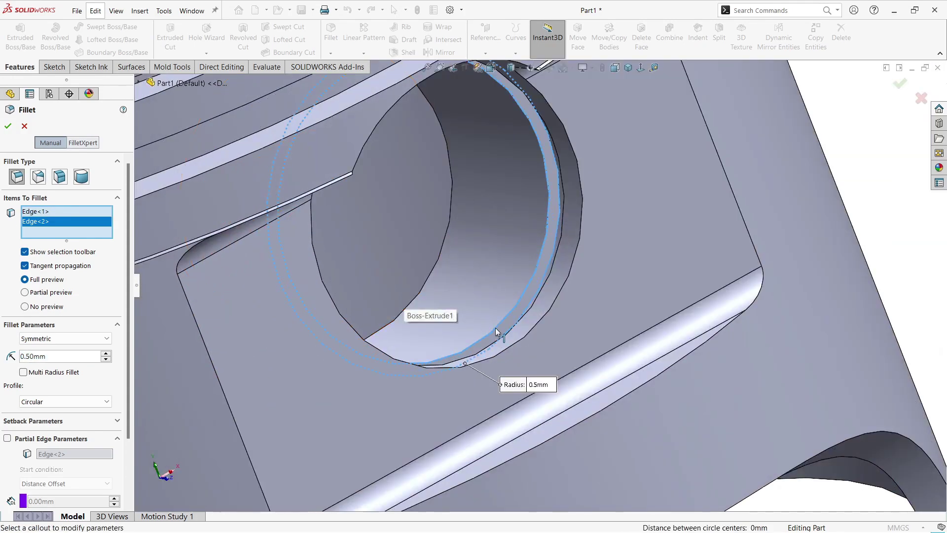
{"action": "left_click", "coordinate": [497, 332]}
{"action": "scroll", "coordinate": [535, 283], "scroll_direction": "down", "scroll_amount": 4}
{"action": "mouse_move", "coordinate": [535, 283]}
{"action": "middle_mouse_down"}
{"action": "mouse_move", "coordinate": [560, 271]}
{"action": "mouse_move", "coordinate": [559, 261]}
{"action": "mouse_move", "coordinate": [543, 276]}
{"action": "mouse_move", "coordinate": [493, 276]}
{"action": "mouse_move", "coordinate": [542, 301]}
{"action": "mouse_move", "coordinate": [425, 274]}
{"action": "mouse_move", "coordinate": [630, 359]}
{"action": "middle_mouse_up"}
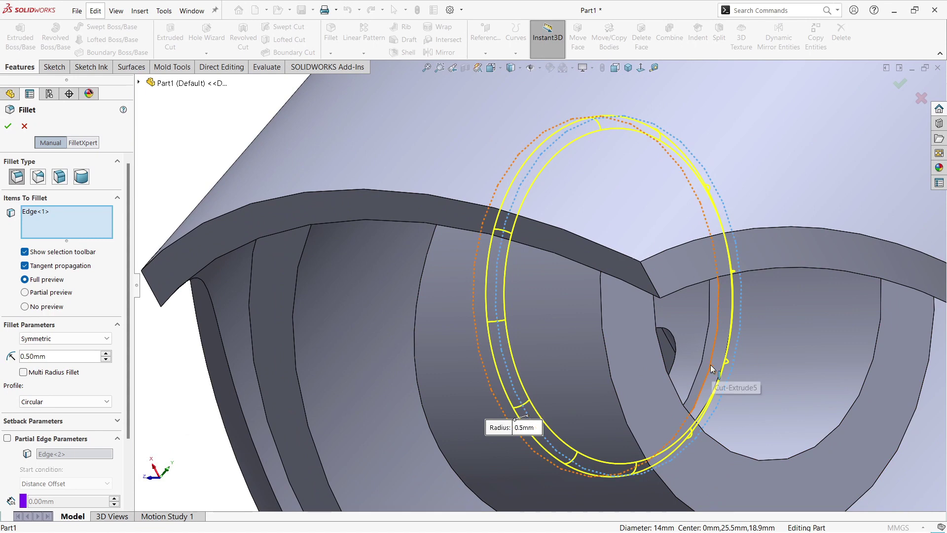
Add the correct pin-hole rim edge and accept the 0.5 mm Fillet2
{"action": "left_click", "coordinate": [711, 365]}
{"action": "scroll", "coordinate": [671, 357], "scroll_direction": "up", "scroll_amount": 5}
{"action": "scroll", "coordinate": [641, 351], "scroll_direction": "down", "scroll_amount": 6}
{"action": "scroll", "coordinate": [642, 352], "scroll_direction": "down", "scroll_amount": 3}
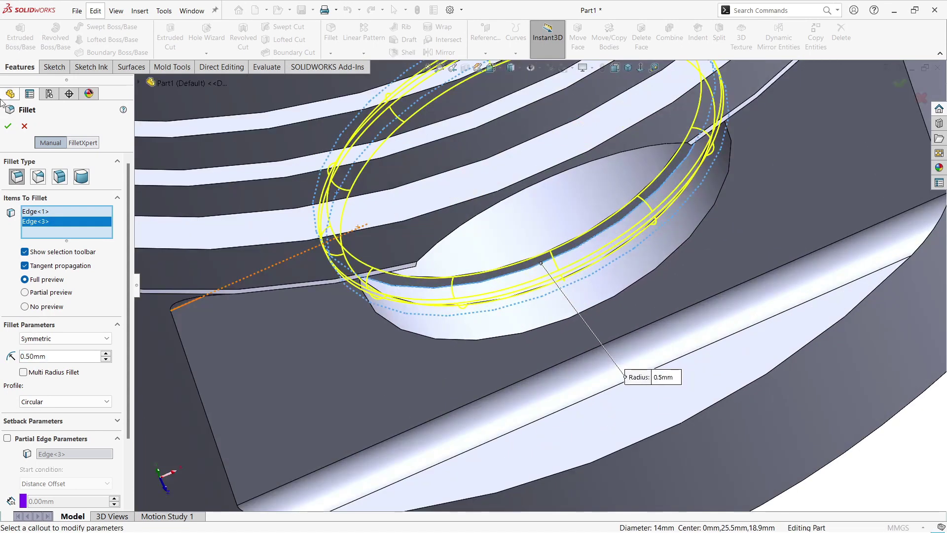
{"action": "left_click", "coordinate": [8, 126]}
{"action": "scroll", "coordinate": [573, 292], "scroll_direction": "up", "scroll_amount": 5}
{"action": "scroll", "coordinate": [578, 247], "scroll_direction": "down", "scroll_amount": 3}
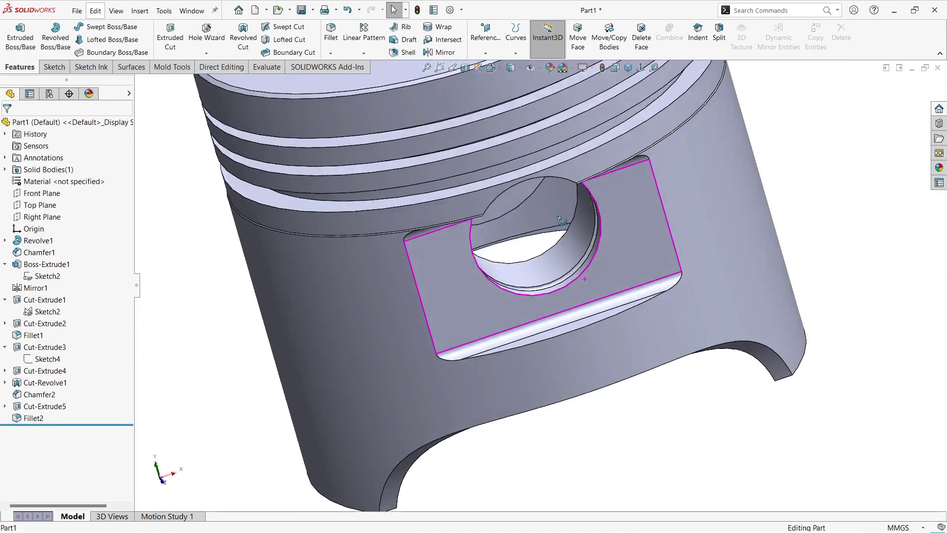
{"action": "scroll", "coordinate": [562, 220], "scroll_direction": "up", "scroll_amount": 3}
{"action": "scroll", "coordinate": [561, 220], "scroll_direction": "up", "scroll_amount": 4}
{"action": "middle_click_drag", "start_coordinate": [561, 220], "coordinate": [543, 240]}
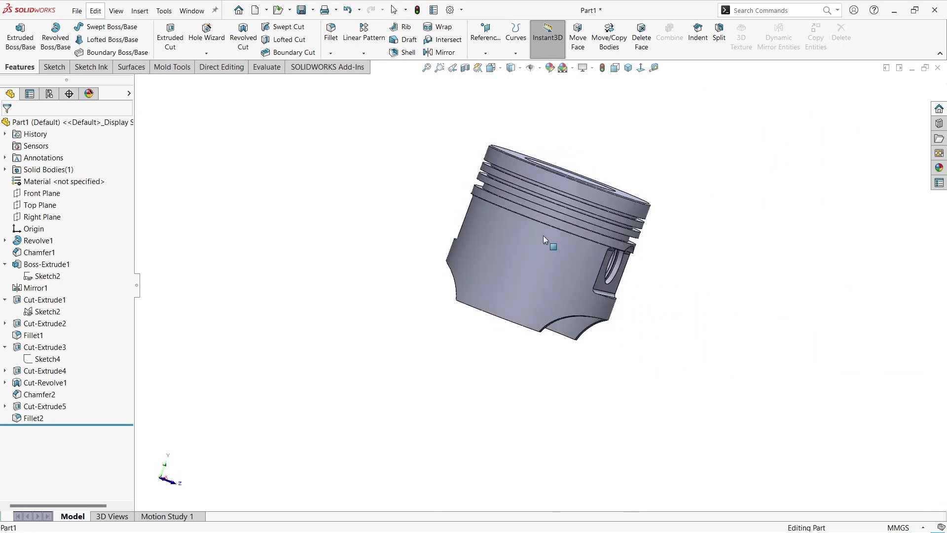
Mirror Fillet2 and Cut-Extrude5 about the Front Plane, creating Mirror2
{"action": "left_click", "coordinate": [39, 195]}
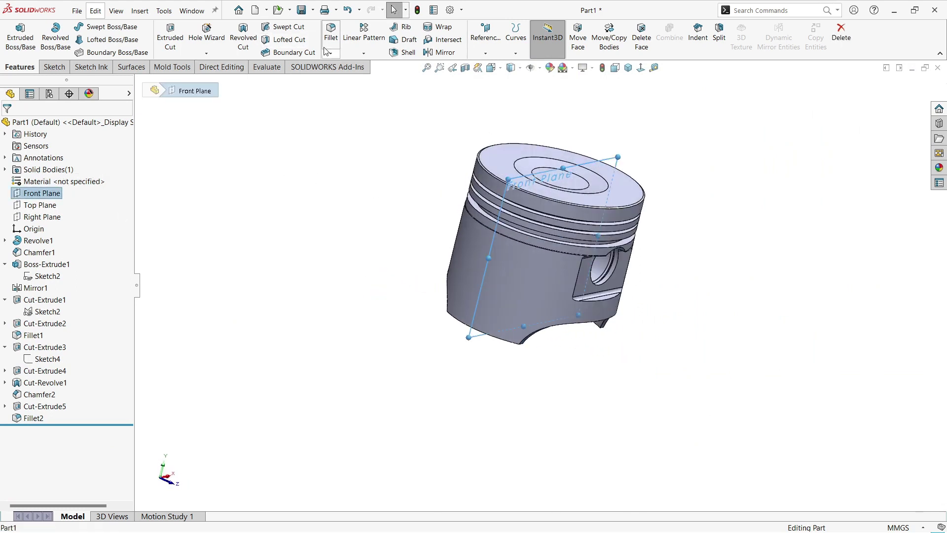
{"action": "left_click", "coordinate": [364, 53]}
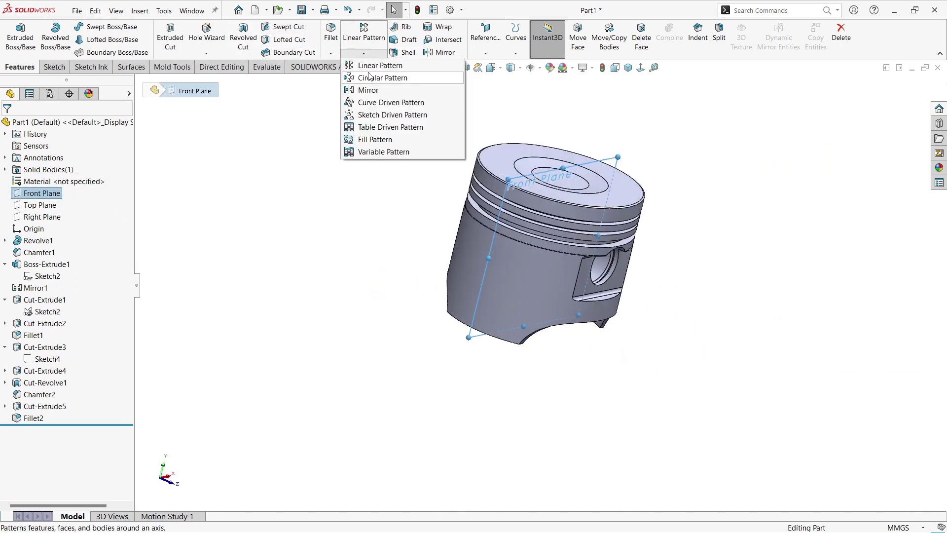
{"action": "left_click", "coordinate": [368, 90]}
{"action": "key", "text": "ctrl+1"}
{"action": "scroll", "coordinate": [537, 259], "scroll_direction": "down", "scroll_amount": 5}
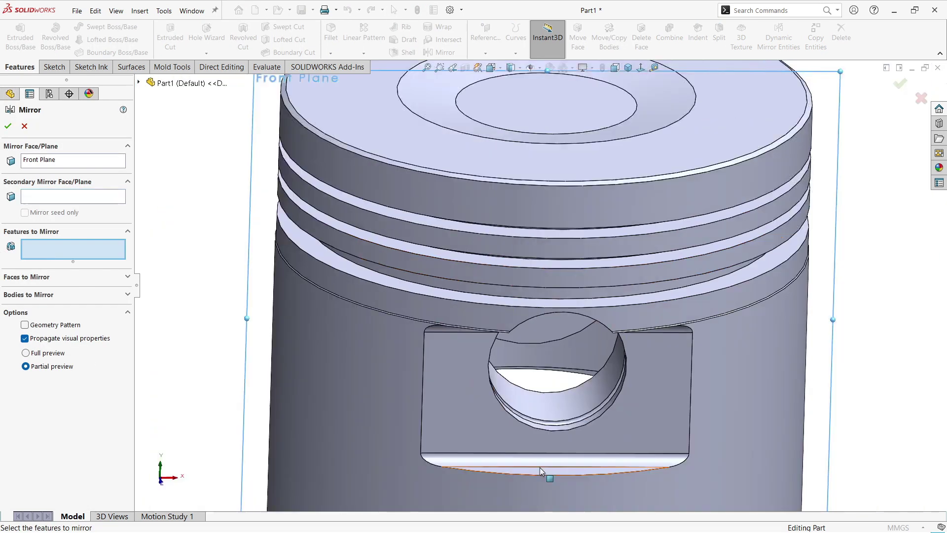
{"action": "scroll", "coordinate": [541, 471], "scroll_direction": "down", "scroll_amount": 5}
{"action": "scroll", "coordinate": [495, 283], "scroll_direction": "down", "scroll_amount": 3}
{"action": "left_click", "coordinate": [490, 247]}
{"action": "mouse_move", "coordinate": [543, 256]}
{"action": "middle_mouse_down"}
{"action": "mouse_move", "coordinate": [491, 248]}
{"action": "mouse_move", "coordinate": [409, 103]}
{"action": "mouse_move", "coordinate": [214, 200]}
{"action": "middle_mouse_up"}
{"action": "scroll", "coordinate": [466, 211], "scroll_direction": "down", "scroll_amount": 2}
{"action": "scroll", "coordinate": [467, 208], "scroll_direction": "up", "scroll_amount": 3}
{"action": "left_click", "coordinate": [143, 83]}
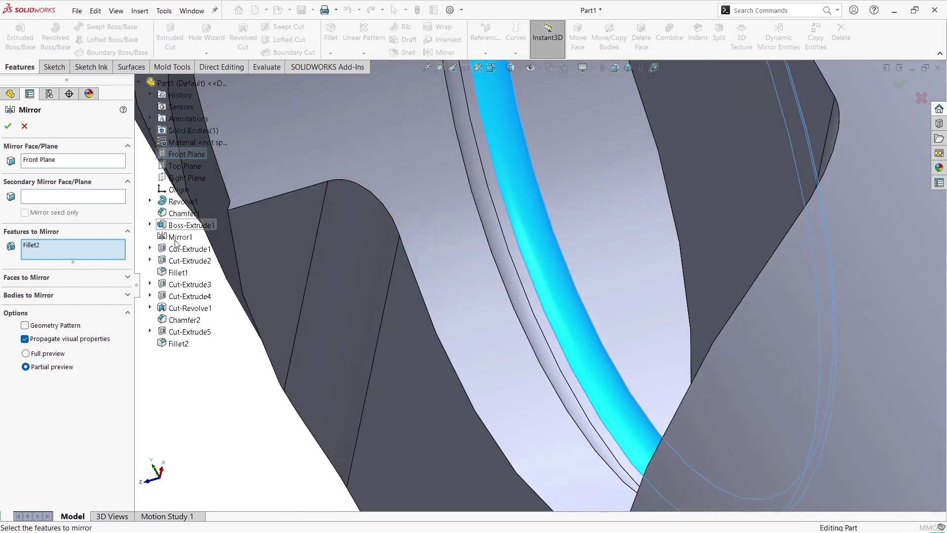
{"action": "left_click", "coordinate": [191, 334]}
{"action": "left_click", "coordinate": [7, 128]}
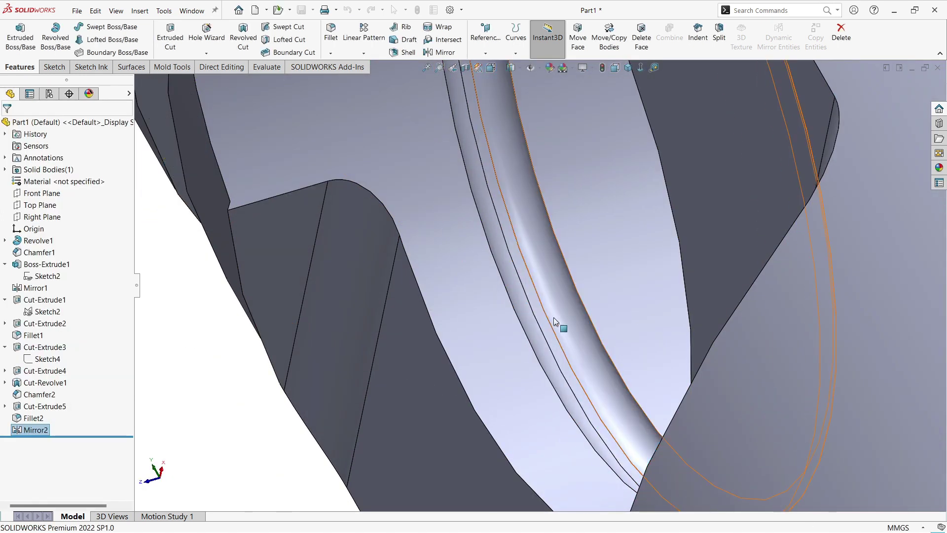
Round the inner edges of both pin bosses with a 3 mm fillet
{"action": "scroll", "coordinate": [554, 318], "scroll_direction": "up", "scroll_amount": 5}
{"action": "middle_click_drag", "start_coordinate": [632, 287], "coordinate": [650, 255]}
{"action": "scroll", "coordinate": [650, 254], "scroll_direction": "down", "scroll_amount": 5}
{"action": "scroll", "coordinate": [575, 364], "scroll_direction": "down", "scroll_amount": 2}
{"action": "scroll", "coordinate": [576, 364], "scroll_direction": "up", "scroll_amount": 7}
{"action": "mouse_move", "coordinate": [628, 370]}
{"action": "middle_mouse_down"}
{"action": "mouse_move", "coordinate": [467, 323]}
{"action": "mouse_move", "coordinate": [455, 305]}
{"action": "middle_mouse_up"}
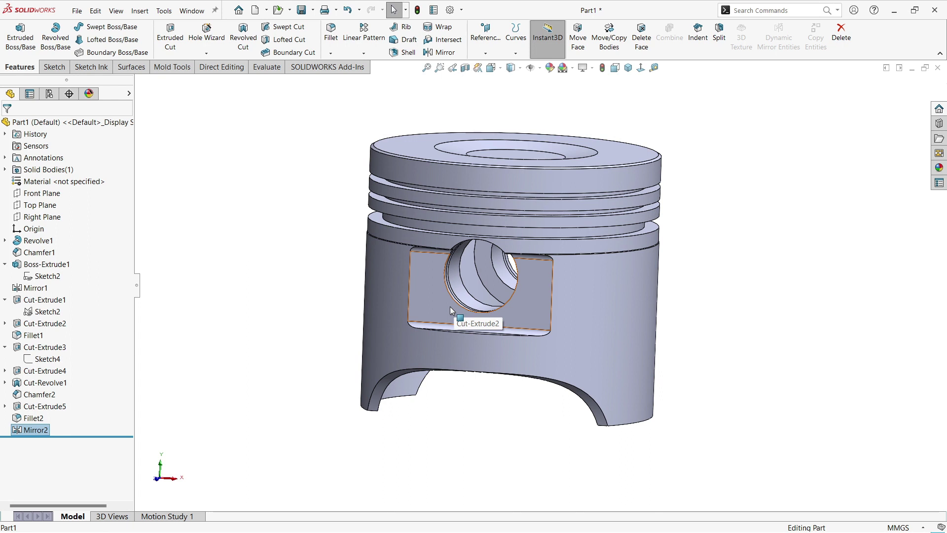
{"action": "scroll", "coordinate": [450, 306], "scroll_direction": "up", "scroll_amount": 3}
{"action": "mouse_move", "coordinate": [450, 307]}
{"action": "middle_mouse_down"}
{"action": "mouse_move", "coordinate": [508, 262]}
{"action": "mouse_move", "coordinate": [353, 41]}
{"action": "middle_mouse_up"}
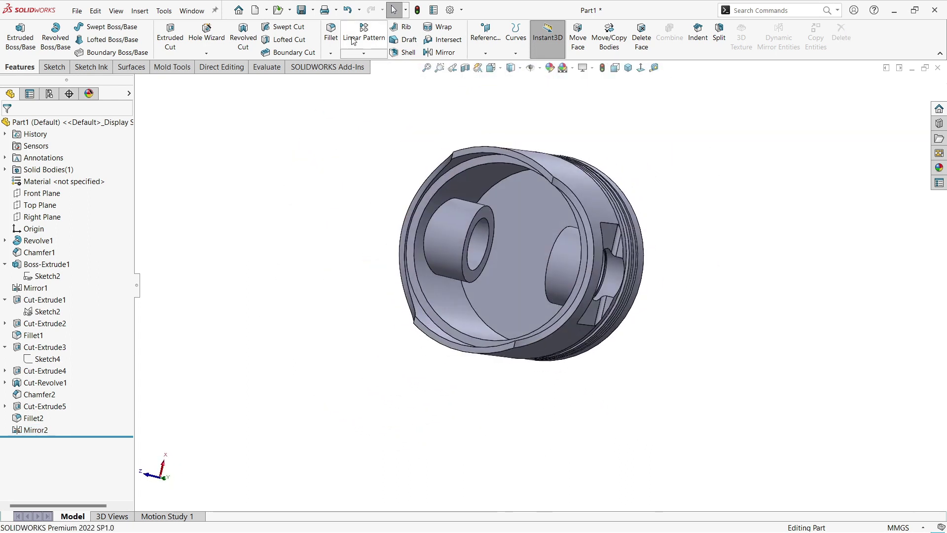
{"action": "left_click", "coordinate": [333, 48]}
{"action": "left_click", "coordinate": [428, 221]}
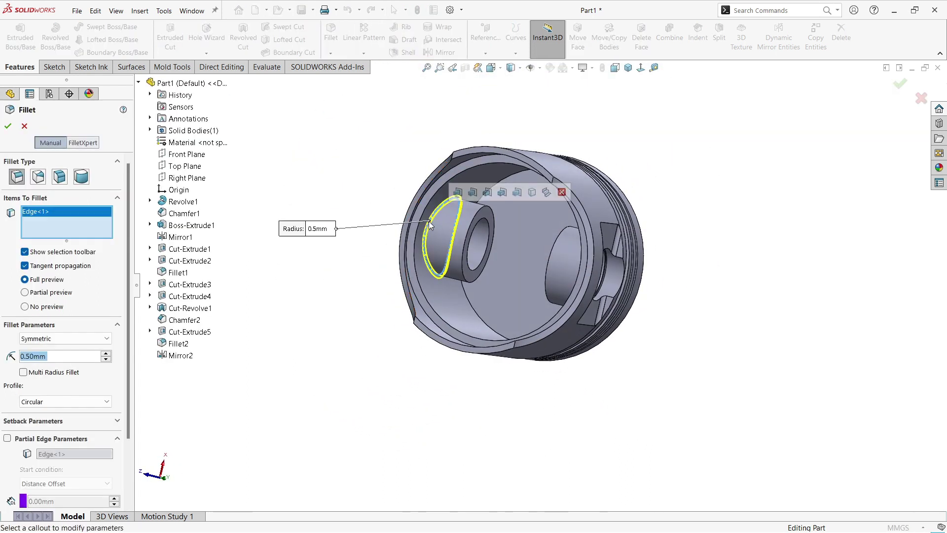
{"action": "type", "text": "3."}
{"action": "mouse_move", "coordinate": [429, 221]}
{"action": "middle_mouse_down"}
{"action": "mouse_move", "coordinate": [671, 322]}
{"action": "mouse_move", "coordinate": [597, 259]}
{"action": "middle_mouse_up"}
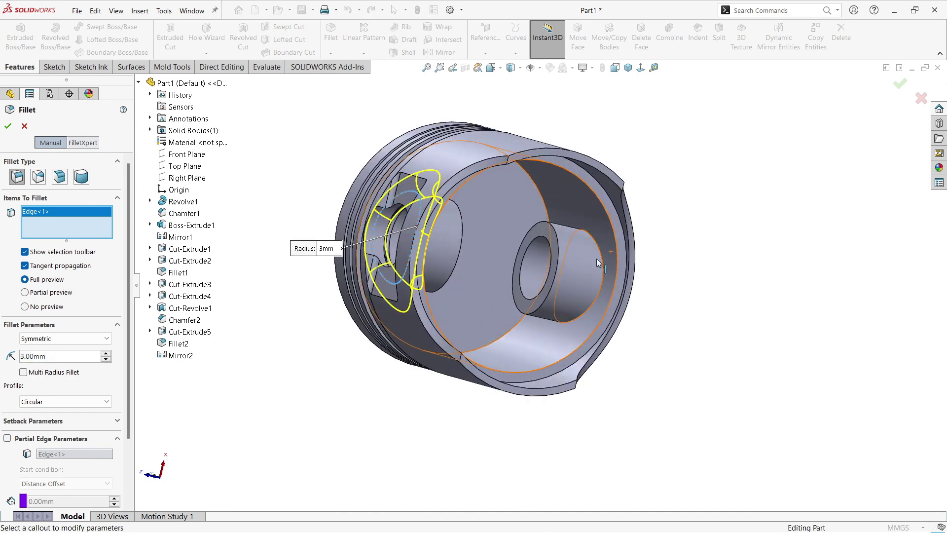
{"action": "left_click", "coordinate": [599, 255]}
{"action": "key", "text": "Return"}
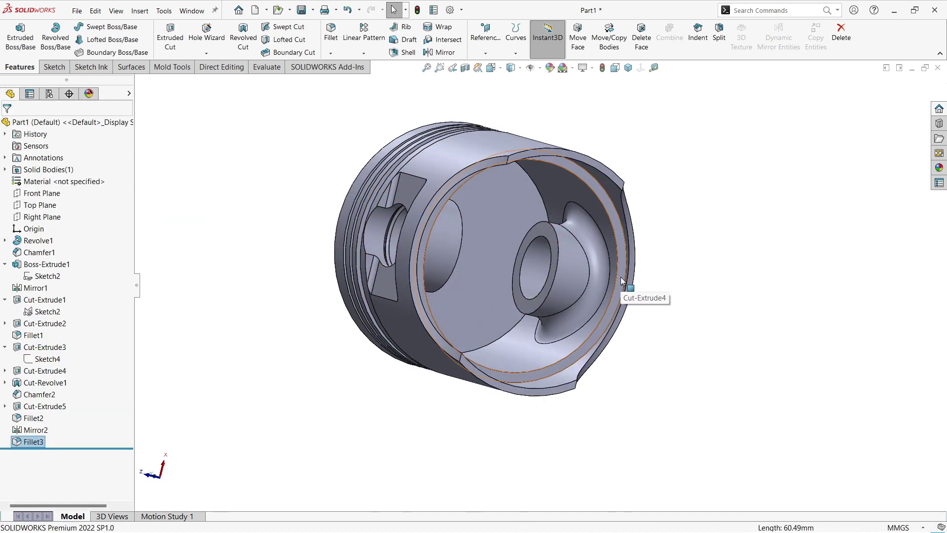
Start a new sketch on the flat pin-boss face in isometric view
{"action": "middle_click_drag", "start_coordinate": [621, 282], "coordinate": [476, 390]}
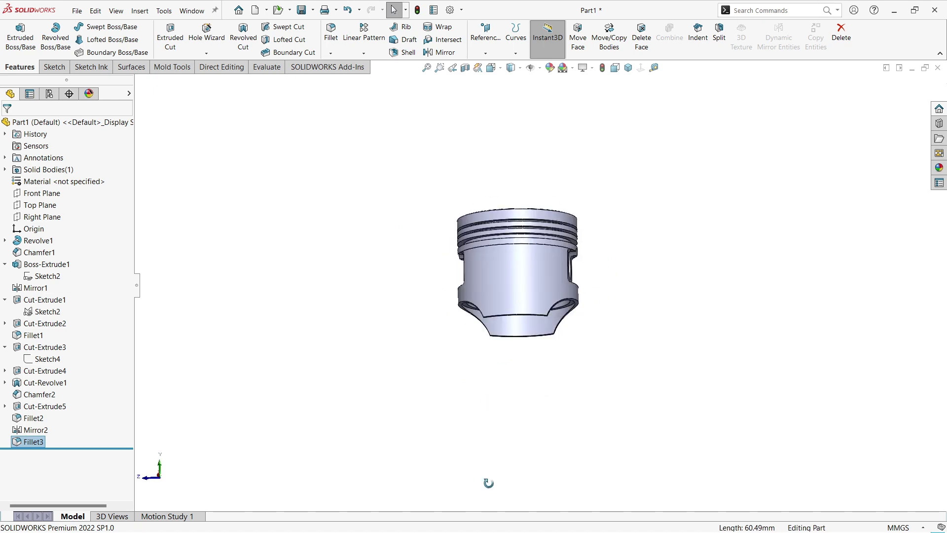
{"action": "left_click", "coordinate": [628, 68]}
{"action": "left_click", "coordinate": [507, 353]}
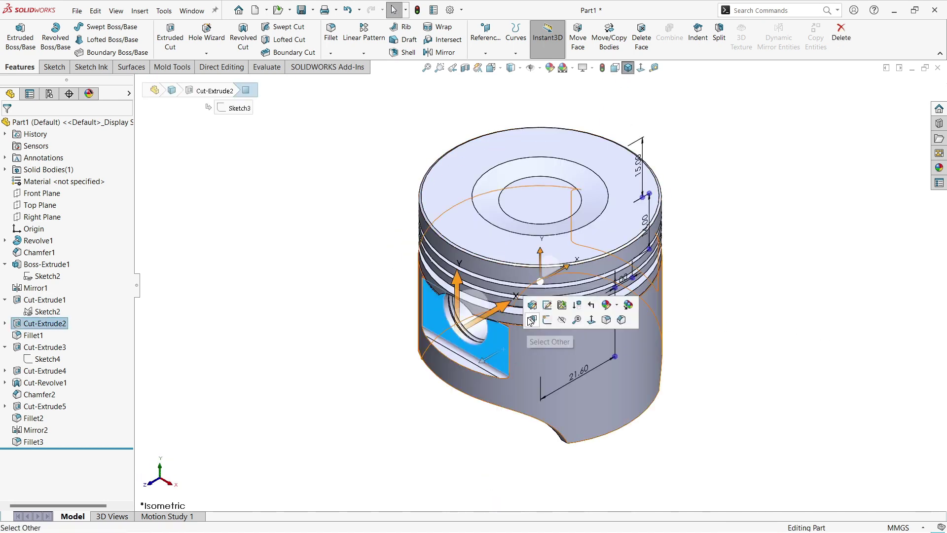
{"action": "left_click", "coordinate": [542, 326]}
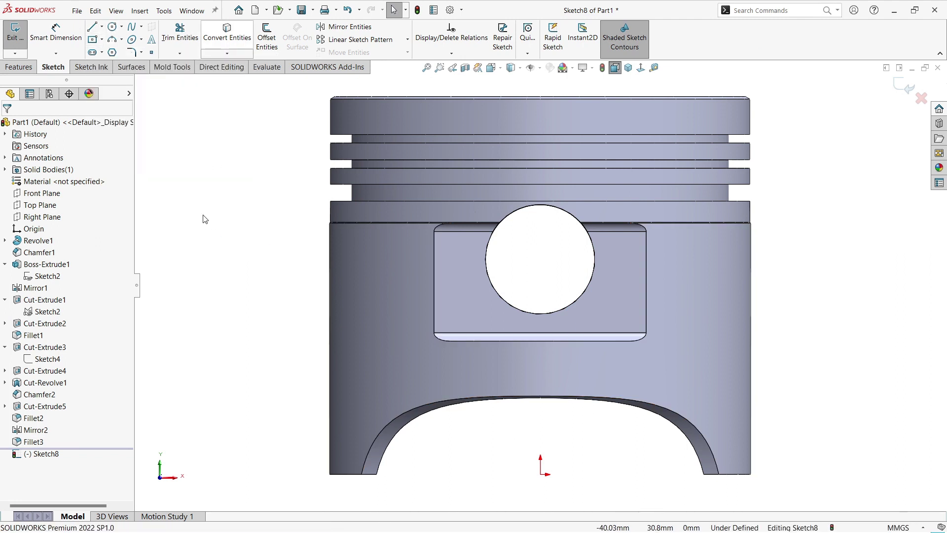
Draw a horizontal centreline from the pin-hole centre with a small circle at its end
{"action": "left_click", "coordinate": [101, 27]}
{"action": "left_click", "coordinate": [118, 51]}
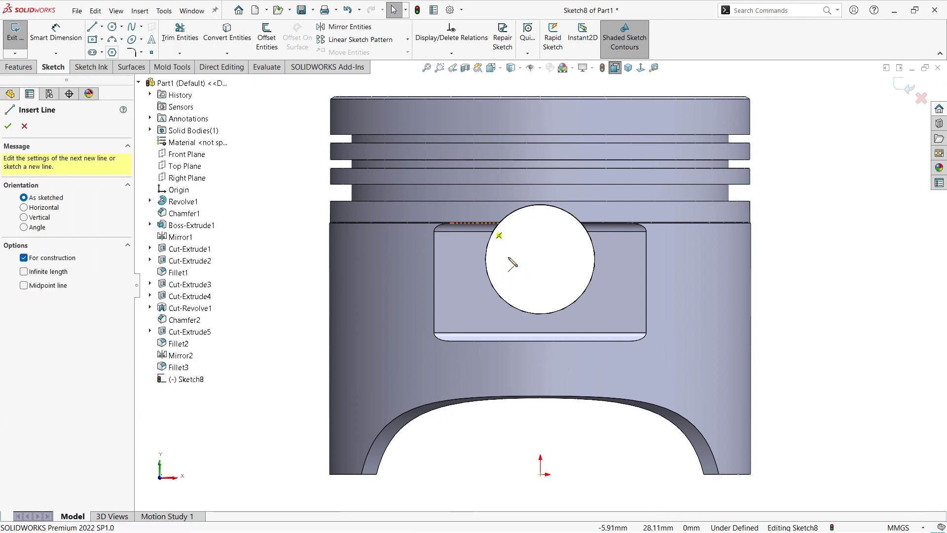
{"action": "left_click", "coordinate": [541, 260]}
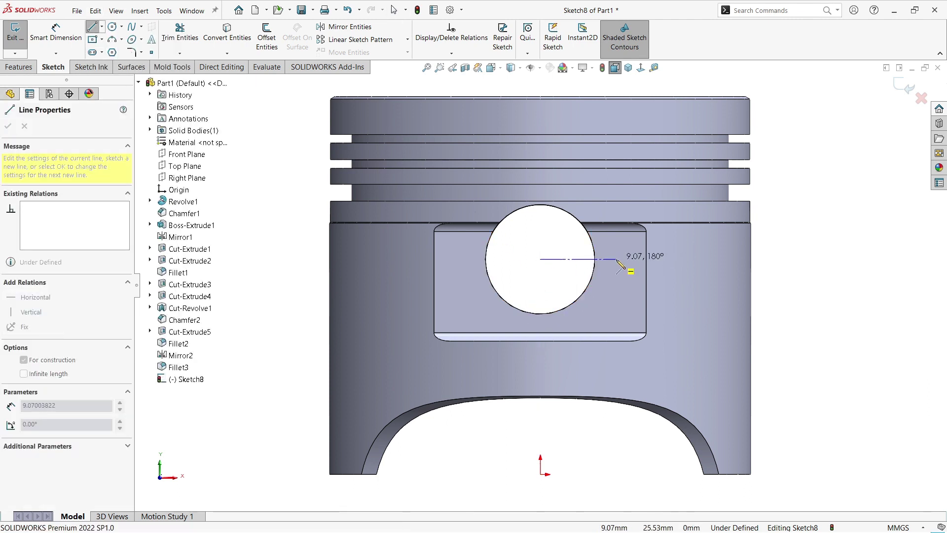
{"action": "left_click", "coordinate": [619, 260]}
{"action": "right_click", "coordinate": [618, 260]}
{"action": "left_click", "coordinate": [657, 290]}
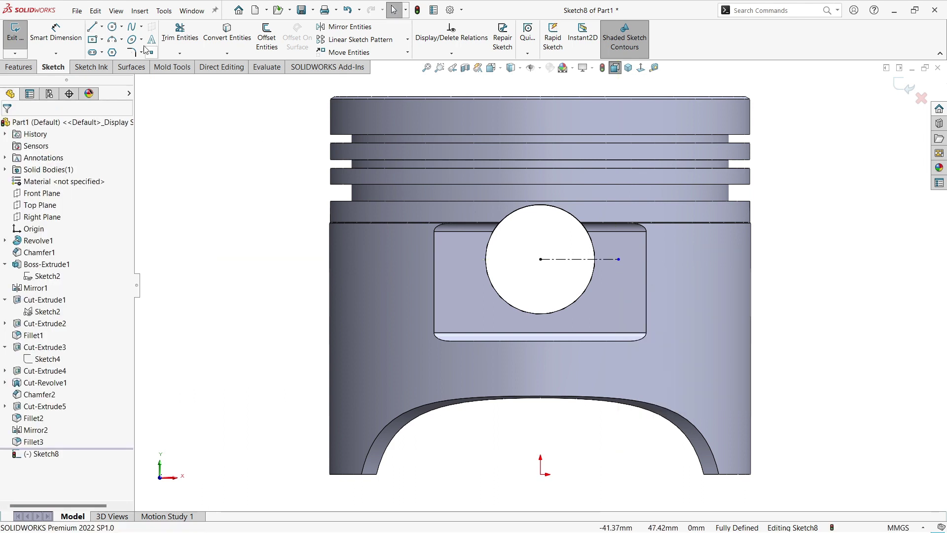
{"action": "left_click", "coordinate": [113, 27]}
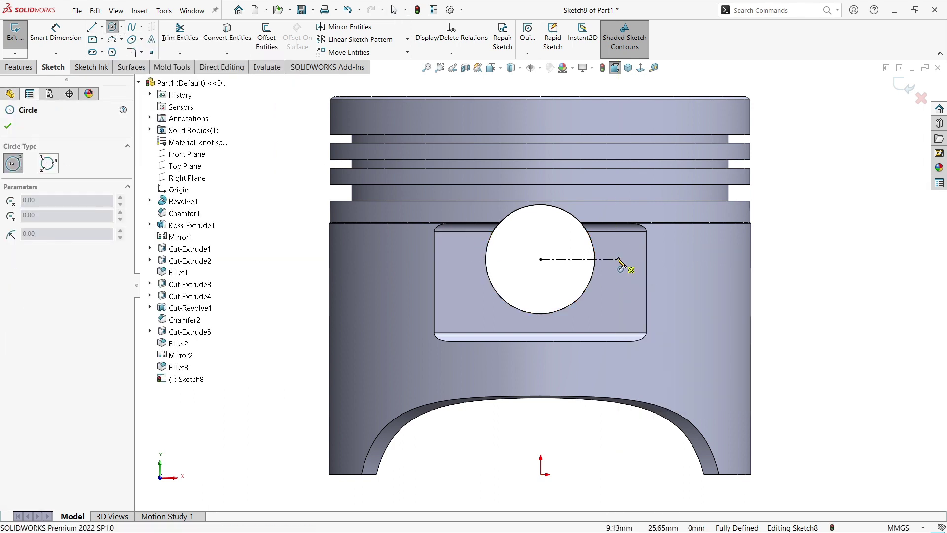
{"action": "left_click", "coordinate": [619, 260]}
{"action": "scroll", "coordinate": [686, 289], "scroll_direction": "down", "scroll_amount": 2}
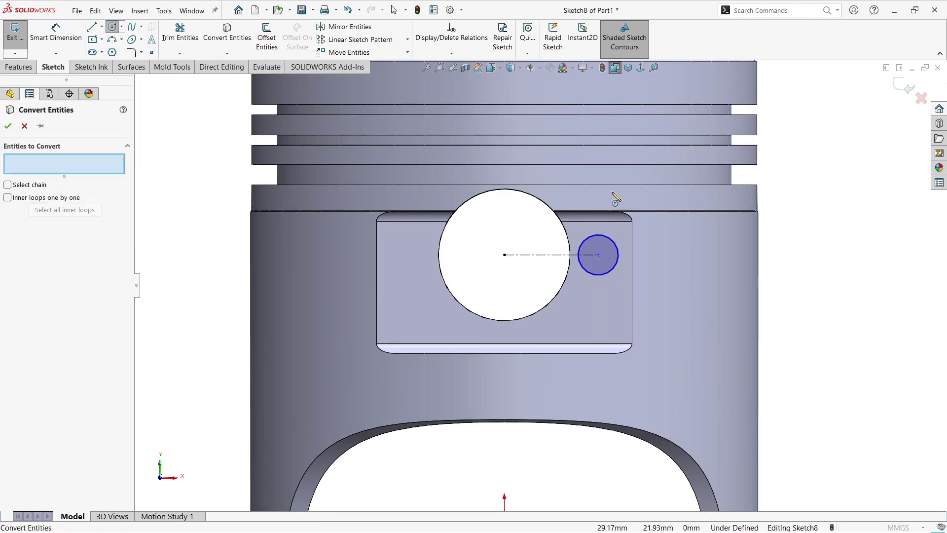
Face the pin-boss squarely and dimension the small circle to Ø4 mm
{"action": "key", "text": "ctrl+5"}
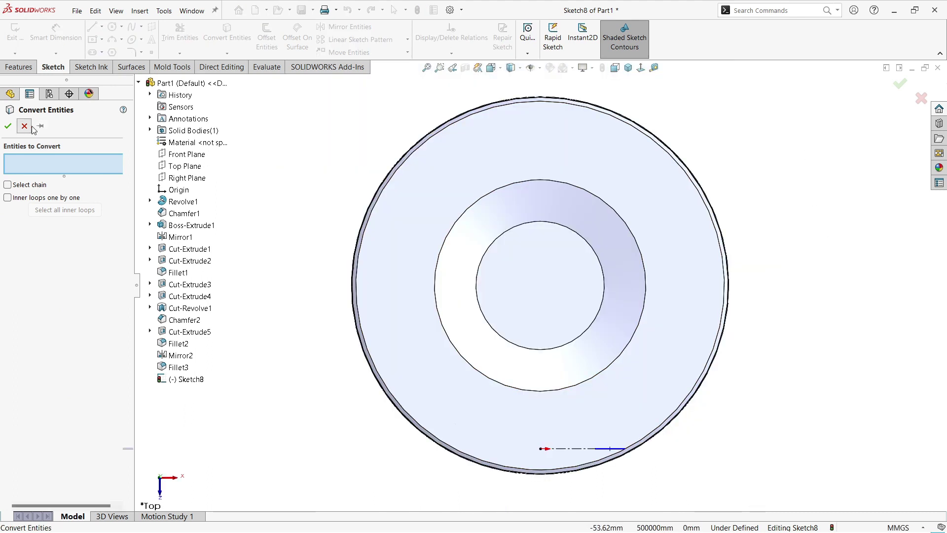
{"action": "left_click", "coordinate": [31, 127]}
{"action": "left_click", "coordinate": [558, 257]}
{"action": "left_click", "coordinate": [641, 68]}
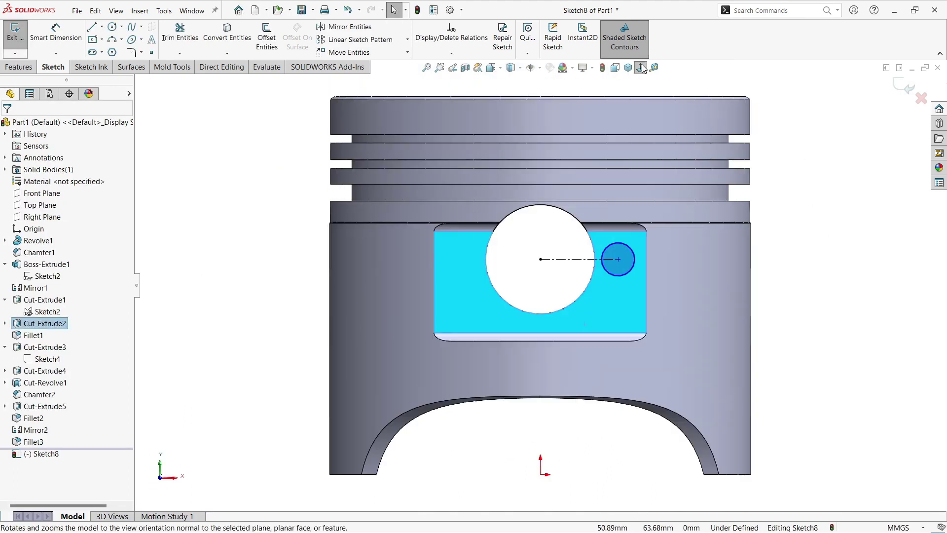
{"action": "left_click", "coordinate": [818, 311]}
{"action": "key", "text": "d"}
{"action": "left_click", "coordinate": [633, 266]}
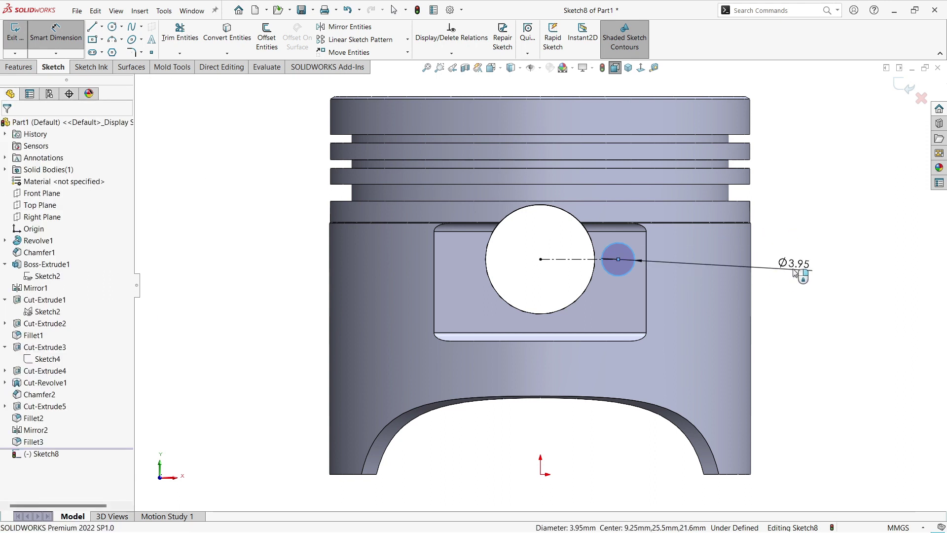
{"action": "left_click", "coordinate": [795, 273]}
{"action": "type", "text": "4"}
{"action": "key", "text": "Return"}
Set 9 mm between the pin-hole centre and the small circle's centre
{"action": "scroll", "coordinate": [723, 267], "scroll_direction": "down", "scroll_amount": 2}
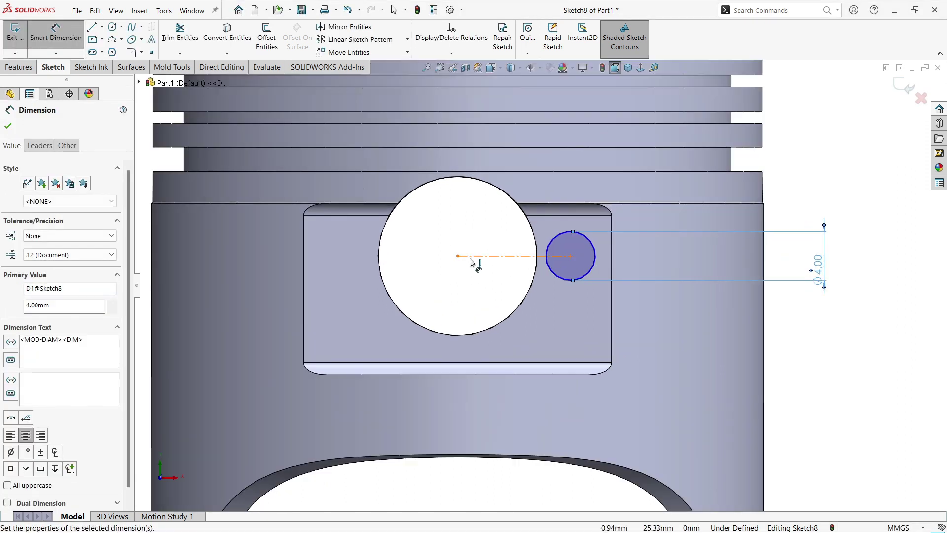
{"action": "left_click", "coordinate": [493, 255]}
{"action": "left_click", "coordinate": [513, 341]}
{"action": "type", "text": "9"}
{"action": "key", "text": "Return"}
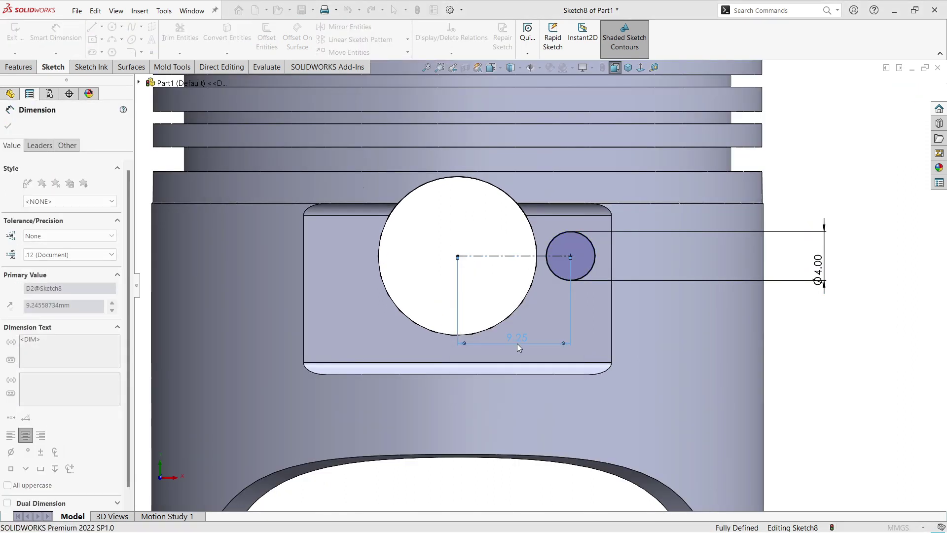
Draw the slot side lines into the pin hole, horizontal and centred on the centreline
{"action": "left_click", "coordinate": [93, 29]}
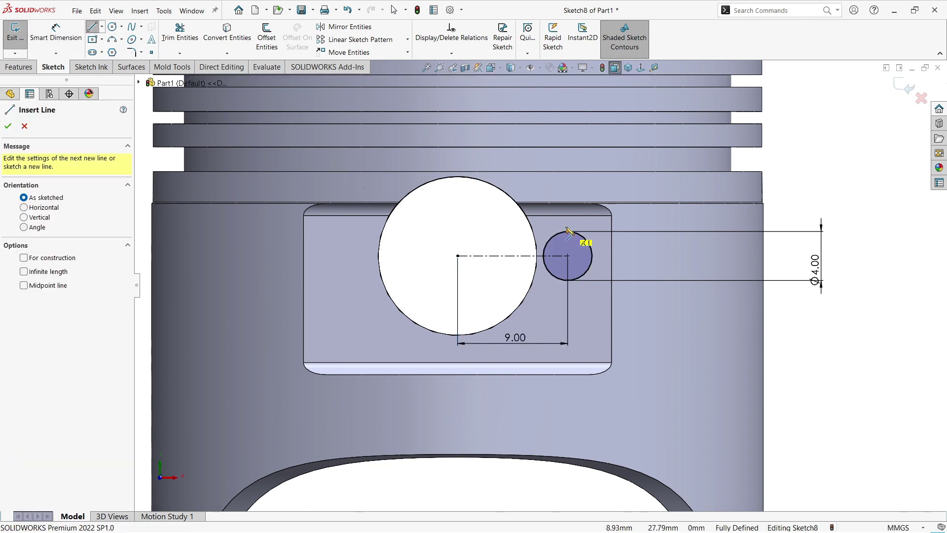
{"action": "left_click", "coordinate": [567, 232]}
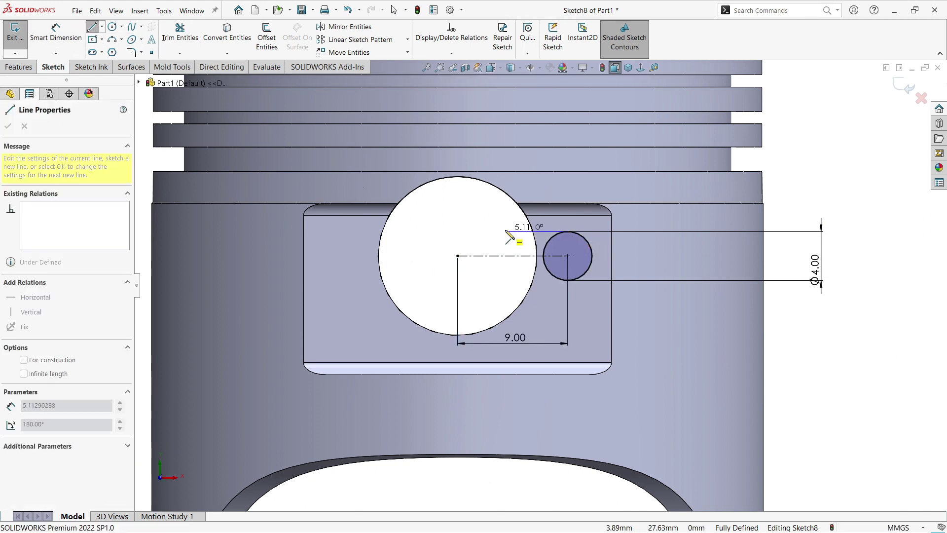
{"action": "left_click", "coordinate": [505, 283]}
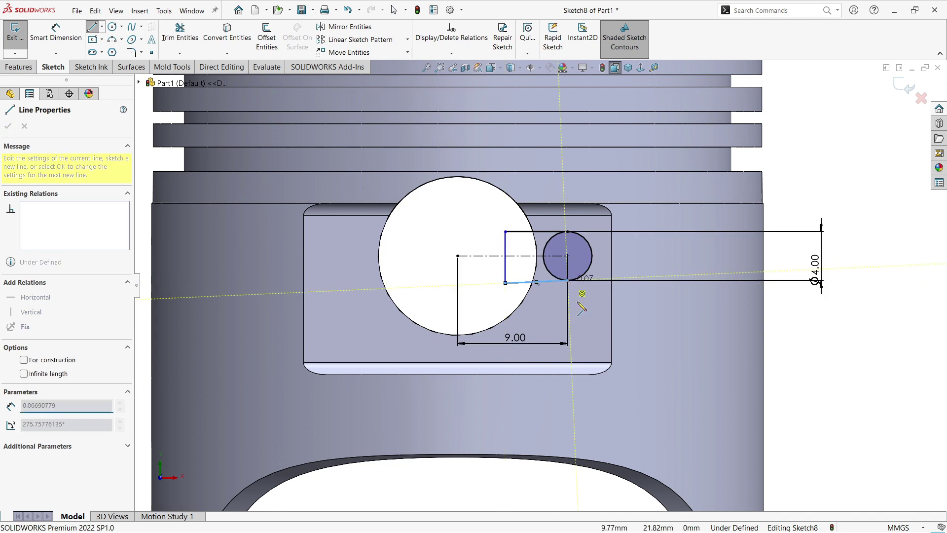
{"action": "double_click", "coordinate": [567, 280]}
{"action": "key", "text": "Escape"}
{"action": "left_click", "coordinate": [554, 235]}
{"action": "left_click", "coordinate": [506, 256]}
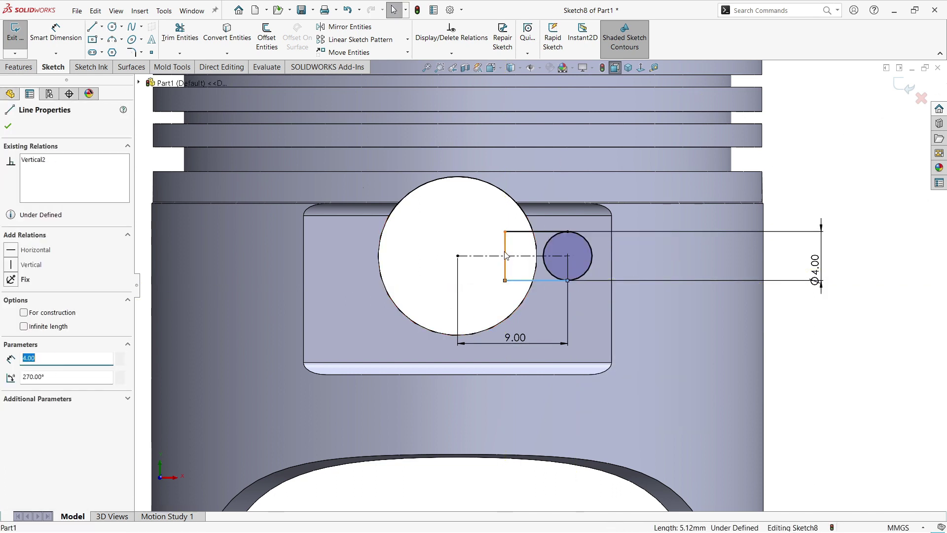
{"action": "left_click_drag", "start_coordinate": [506, 249], "coordinate": [461, 269]}
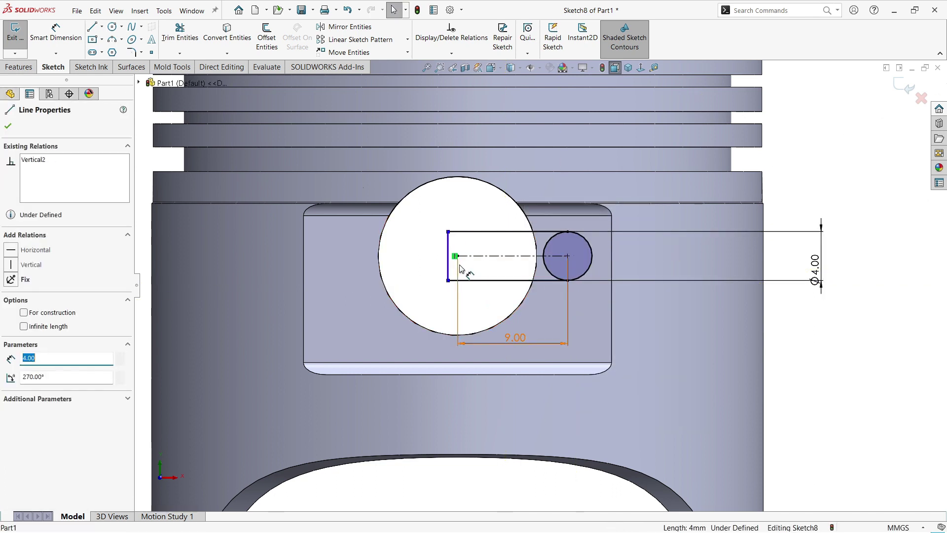
{"action": "left_click", "coordinate": [456, 256], "text": "ctrl"}
{"action": "left_click", "coordinate": [501, 220]}
{"action": "key", "text": "Escape"}
Trim the circle's inner arc to complete the rounded slot outline
{"action": "left_click", "coordinate": [180, 35]}
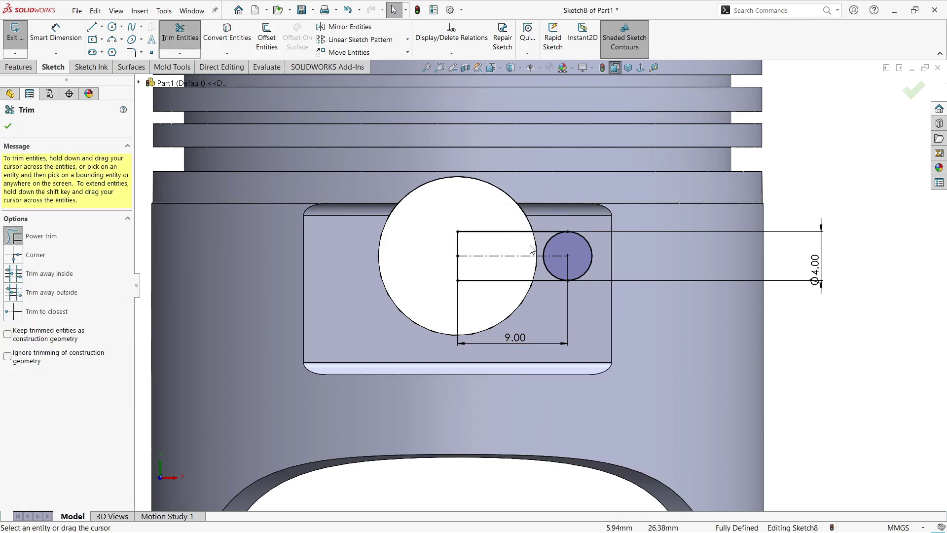
{"action": "left_click_drag", "start_coordinate": [548, 242], "coordinate": [553, 267]}
{"action": "scroll", "coordinate": [538, 271], "scroll_direction": "up", "scroll_amount": 2}
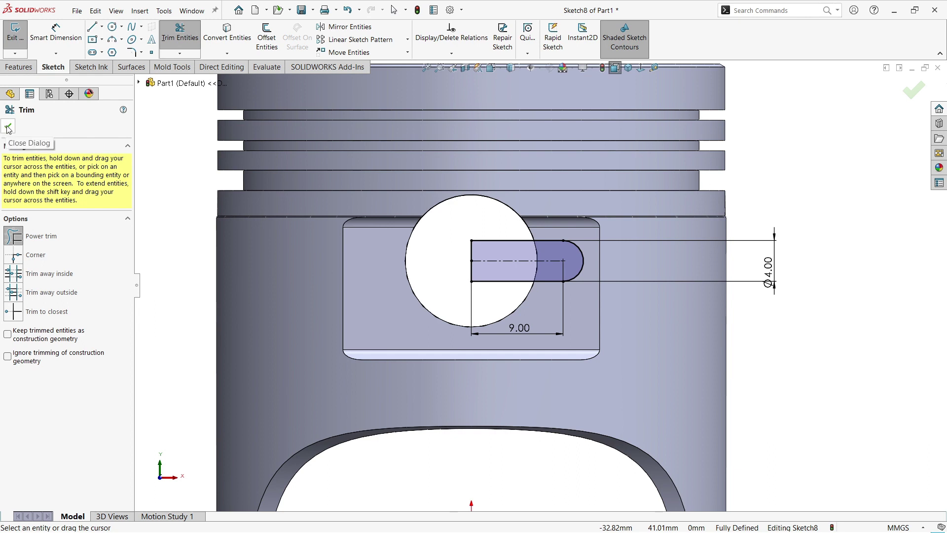
{"action": "left_click", "coordinate": [19, 67]}
{"action": "left_click", "coordinate": [171, 37]}
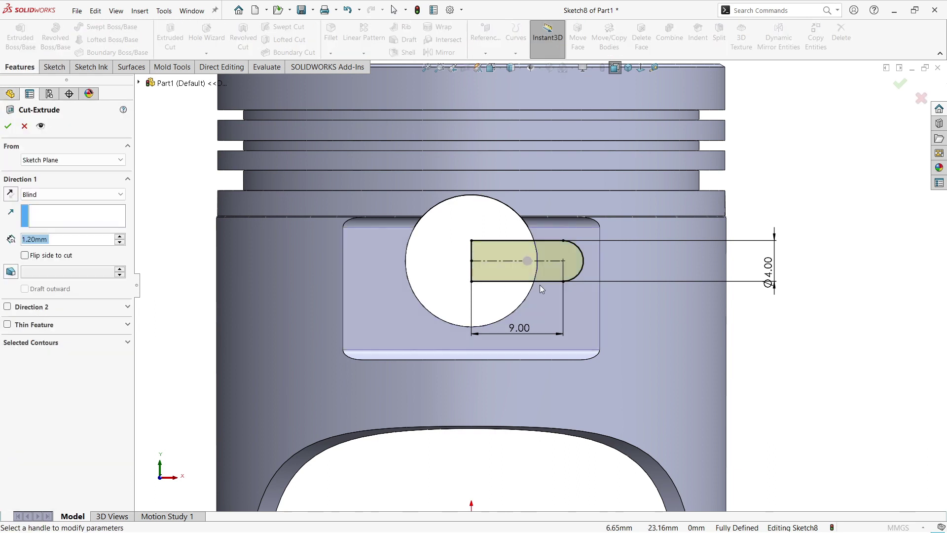
Cut the lock-ring slot 3 mm deep into the boss as Cut-Extrude6
{"action": "left_click", "coordinate": [26, 240]}
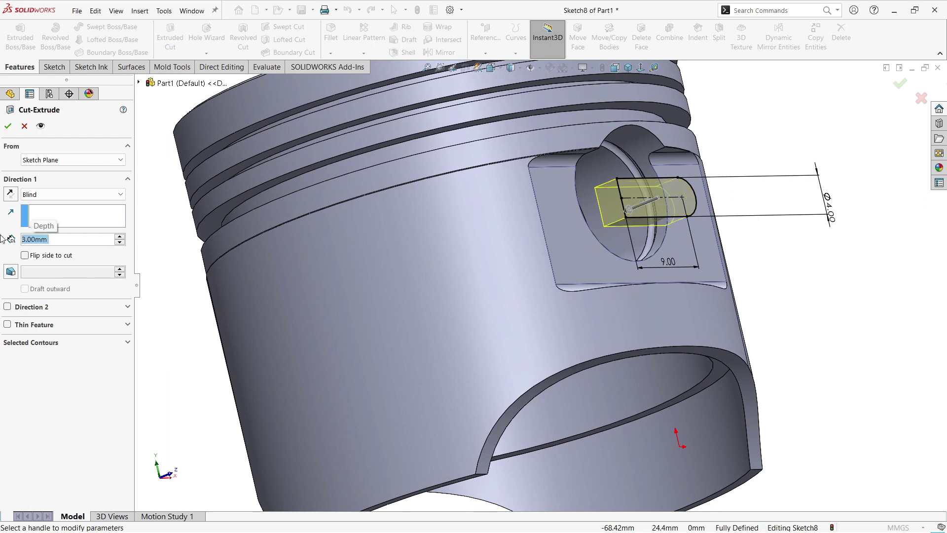
{"action": "key", "text": "Return"}
{"action": "scroll", "coordinate": [641, 195], "scroll_direction": "down", "scroll_amount": 3}
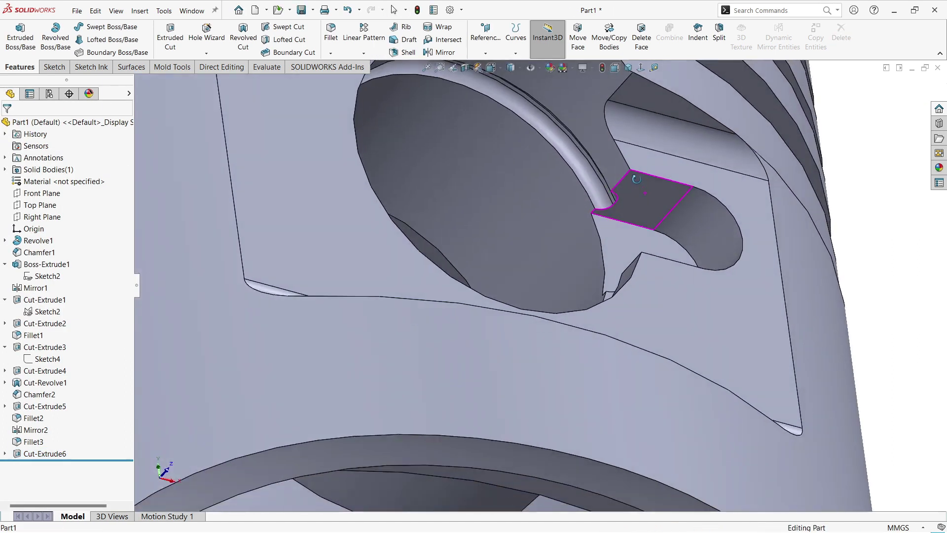
{"action": "scroll", "coordinate": [636, 195], "scroll_direction": "down", "scroll_amount": 2}
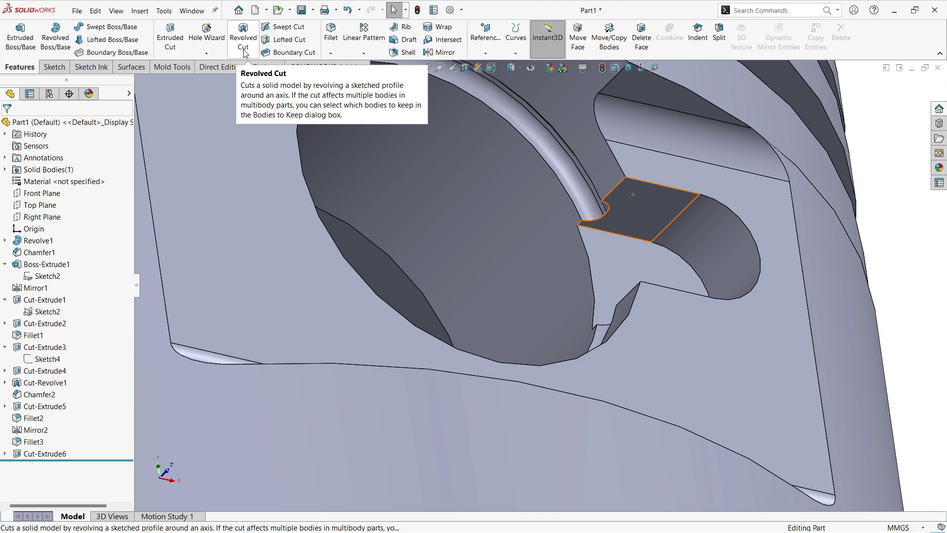
Round the slot edge with a 1.5 mm fillet (Fillet4)
{"action": "left_click", "coordinate": [331, 32]}
{"action": "left_click", "coordinate": [598, 229]}
{"action": "type", "text": "1.5"}
{"action": "key", "text": "Return"}
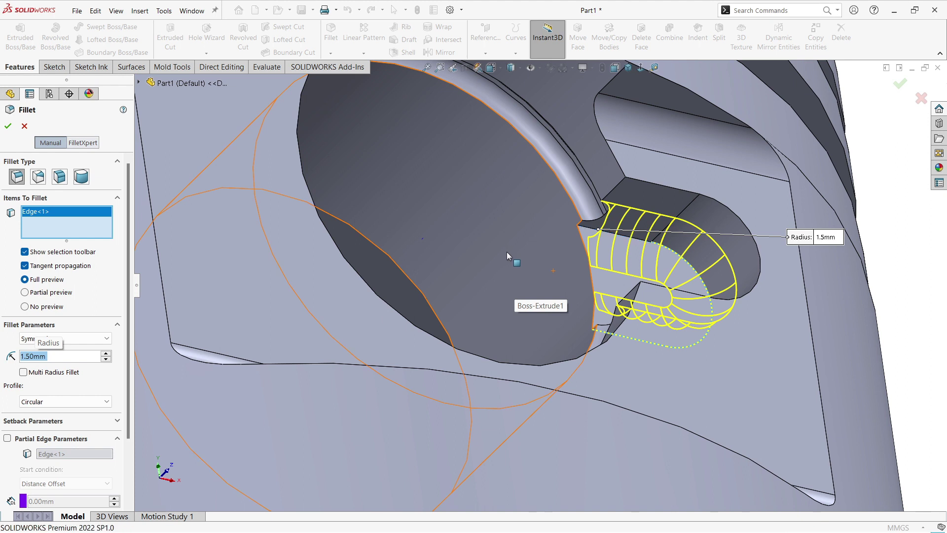
{"action": "key", "text": "Return"}
{"action": "scroll", "coordinate": [543, 271], "scroll_direction": "up", "scroll_amount": 5}
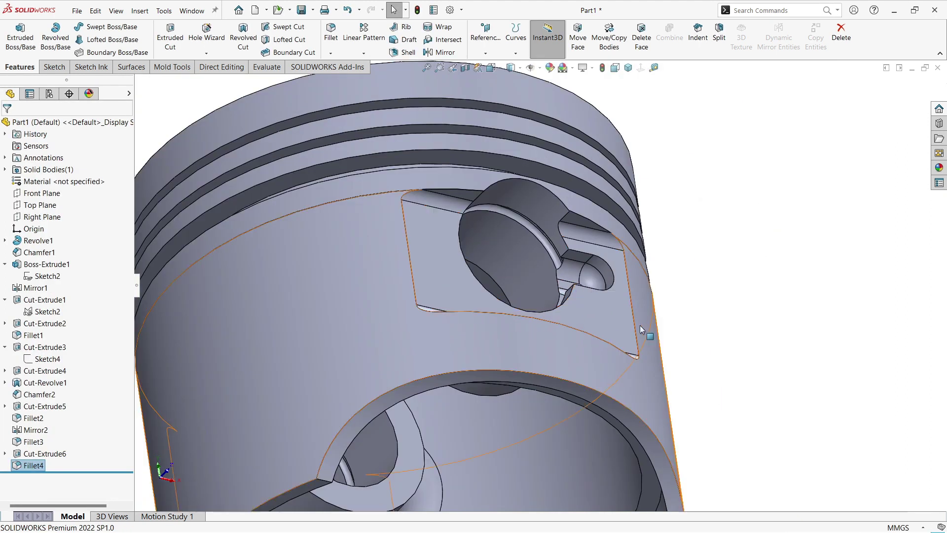
Round the slot opening edge with a 0.3 mm fillet (Fillet5)
{"action": "left_click", "coordinate": [732, 287]}
{"action": "scroll", "coordinate": [630, 220], "scroll_direction": "down", "scroll_amount": 2}
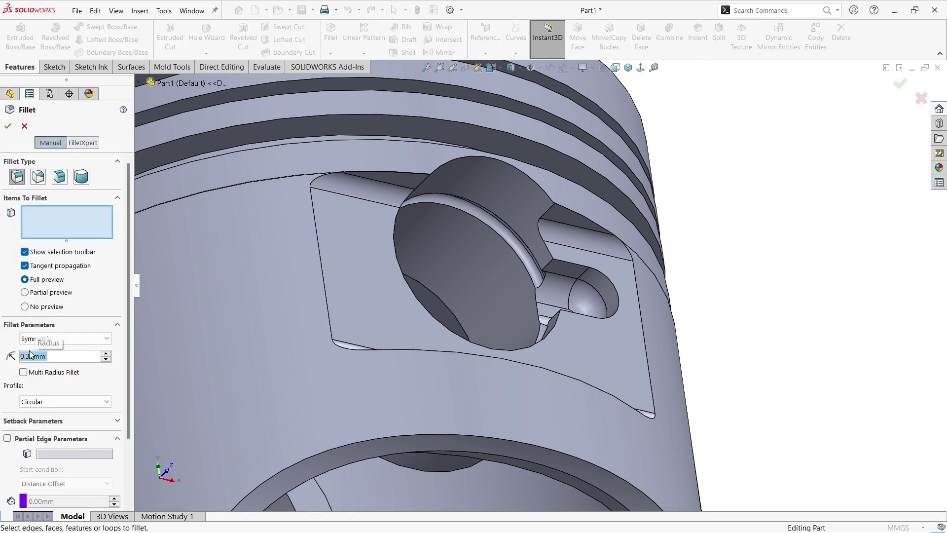
{"action": "left_click", "coordinate": [574, 266]}
{"action": "scroll", "coordinate": [581, 292], "scroll_direction": "down", "scroll_amount": 2}
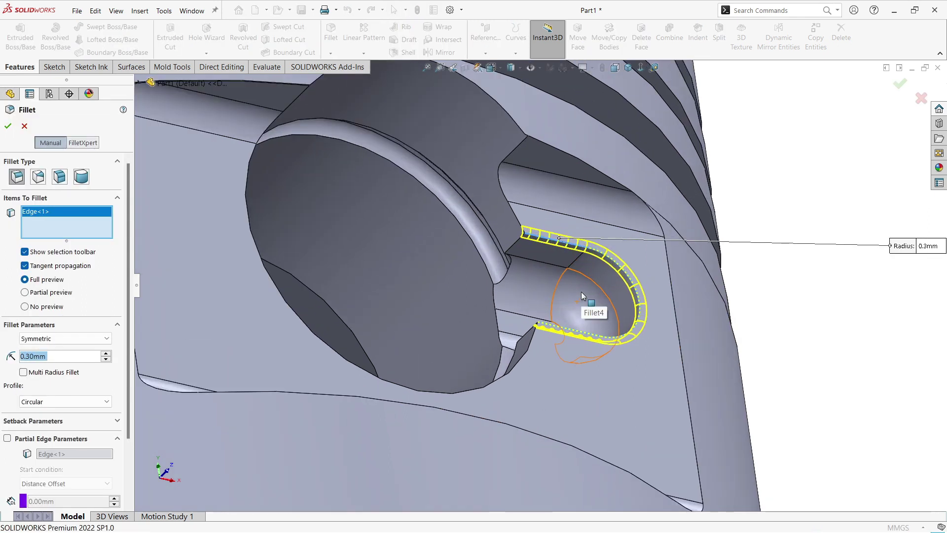
{"action": "key", "text": "Return"}
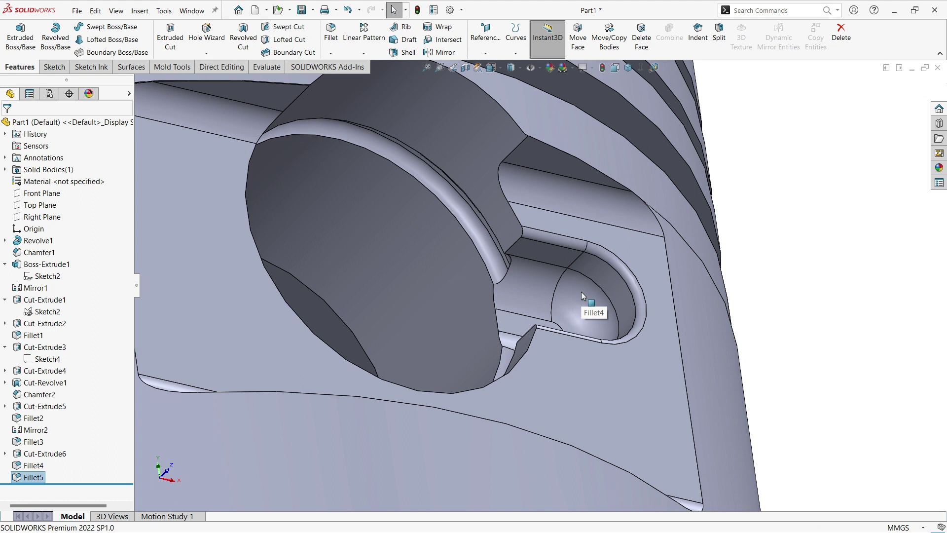
Fillet the large circular edge around the pin boss inside the skirt at 5 mm (Fillet6)
{"action": "scroll", "coordinate": [582, 292], "scroll_direction": "up", "scroll_amount": 5}
{"action": "mouse_move", "coordinate": [581, 292]}
{"action": "middle_mouse_down"}
{"action": "mouse_move", "coordinate": [528, 313]}
{"action": "mouse_move", "coordinate": [568, 294]}
{"action": "middle_mouse_up"}
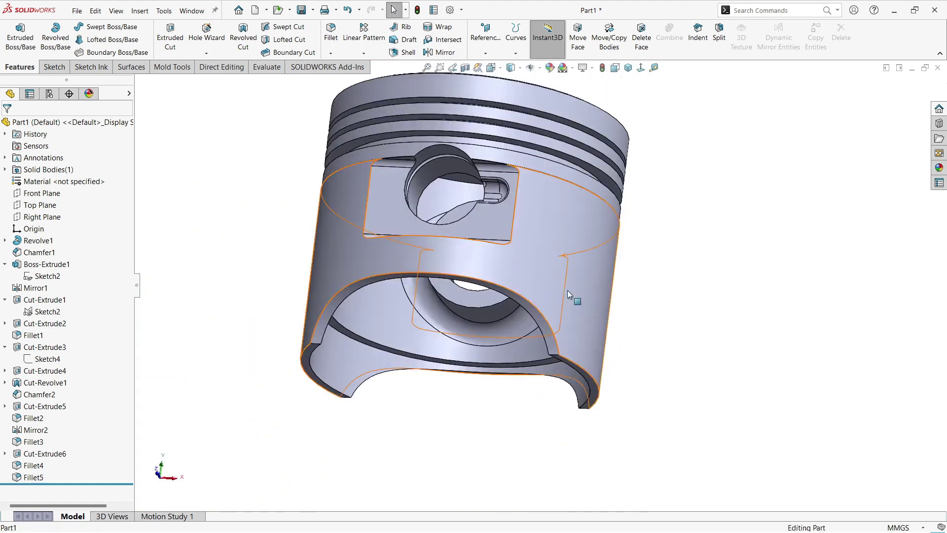
{"action": "mouse_move", "coordinate": [666, 309]}
{"action": "middle_mouse_down"}
{"action": "mouse_move", "coordinate": [518, 338]}
{"action": "mouse_move", "coordinate": [328, 275]}
{"action": "middle_mouse_up"}
{"action": "scroll", "coordinate": [518, 338], "scroll_direction": "up", "scroll_amount": 2}
{"action": "scroll", "coordinate": [518, 339], "scroll_direction": "down", "scroll_amount": 4}
{"action": "scroll", "coordinate": [495, 334], "scroll_direction": "up", "scroll_amount": 2}
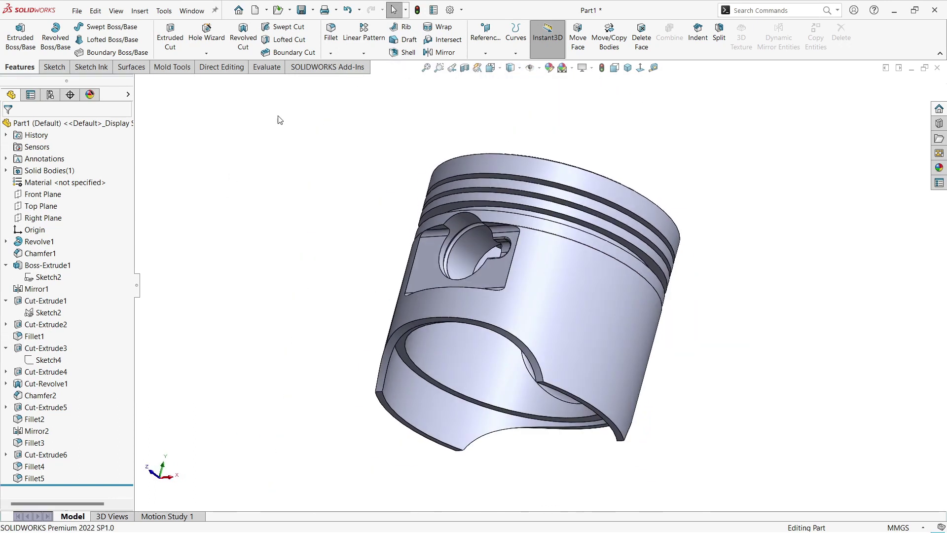
{"action": "left_click", "coordinate": [331, 34]}
{"action": "middle_click_drag", "start_coordinate": [455, 176], "coordinate": [531, 262]}
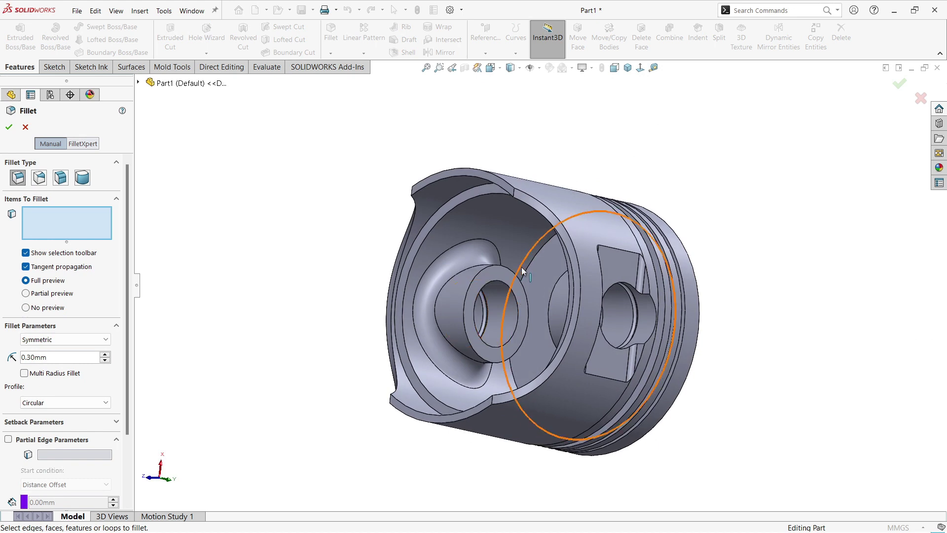
{"action": "left_click", "coordinate": [531, 265]}
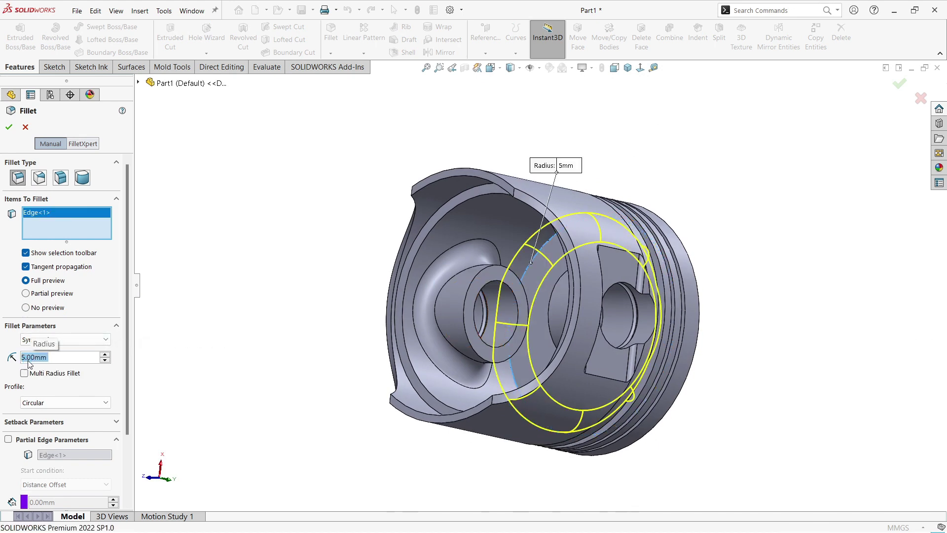
{"action": "key", "text": "Return"}
{"action": "mouse_move", "coordinate": [339, 332]}
{"action": "middle_mouse_down"}
{"action": "mouse_move", "coordinate": [615, 424]}
{"action": "mouse_move", "coordinate": [607, 343]}
{"action": "mouse_move", "coordinate": [554, 179]}
{"action": "mouse_move", "coordinate": [376, 158]}
{"action": "mouse_move", "coordinate": [612, 283]}
{"action": "middle_mouse_up"}
{"action": "scroll", "coordinate": [668, 197], "scroll_direction": "down", "scroll_amount": 2}
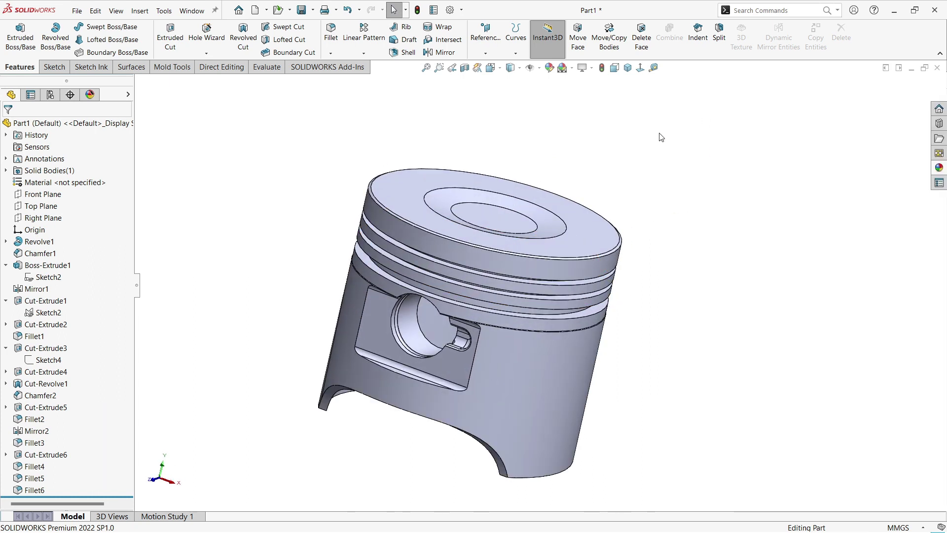
{"action": "middle_click_drag", "start_coordinate": [548, 335], "coordinate": [532, 313], "text": "ctrl"}
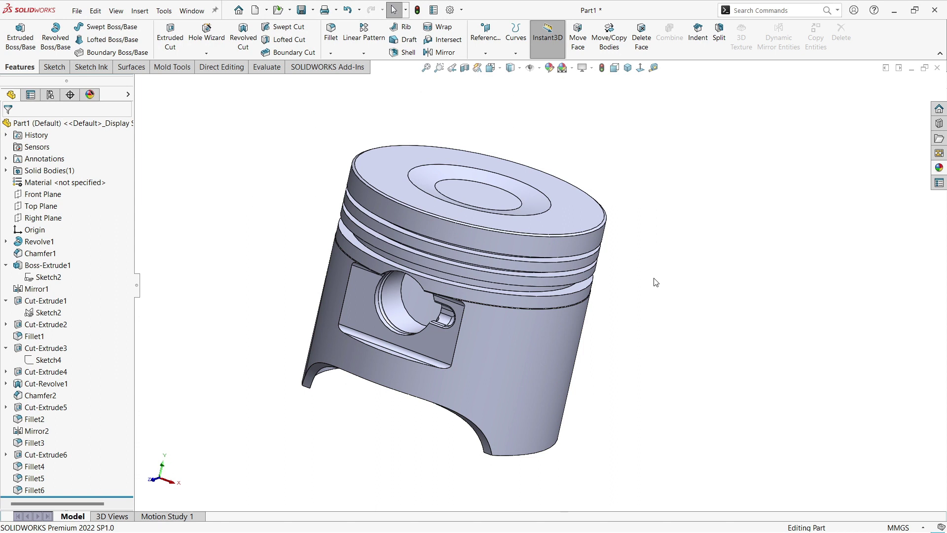
Hide the feature tree and turn on RealView Graphics for the piston
{"action": "key", "text": "F9"}
{"action": "left_click", "coordinate": [521, 81]}
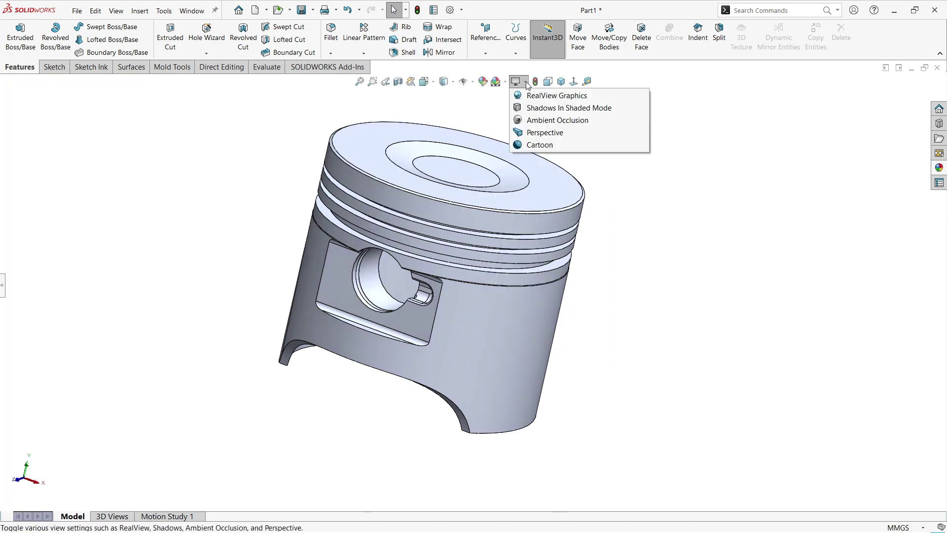
{"action": "left_click", "coordinate": [548, 93]}
Create a rotating animation in Motion Study 1 and play it
{"action": "left_click", "coordinate": [187, 516]}
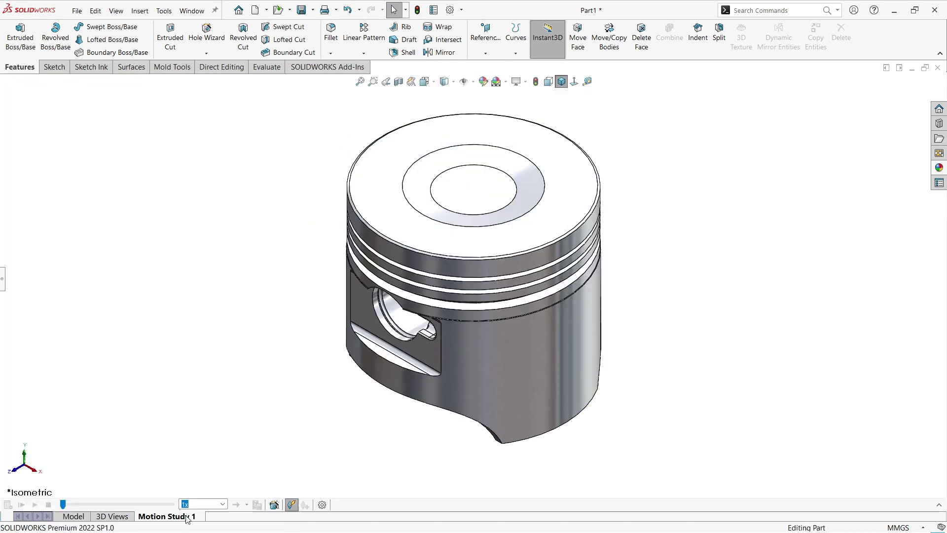
{"action": "left_click", "coordinate": [274, 505]}
{"action": "left_click", "coordinate": [518, 401]}
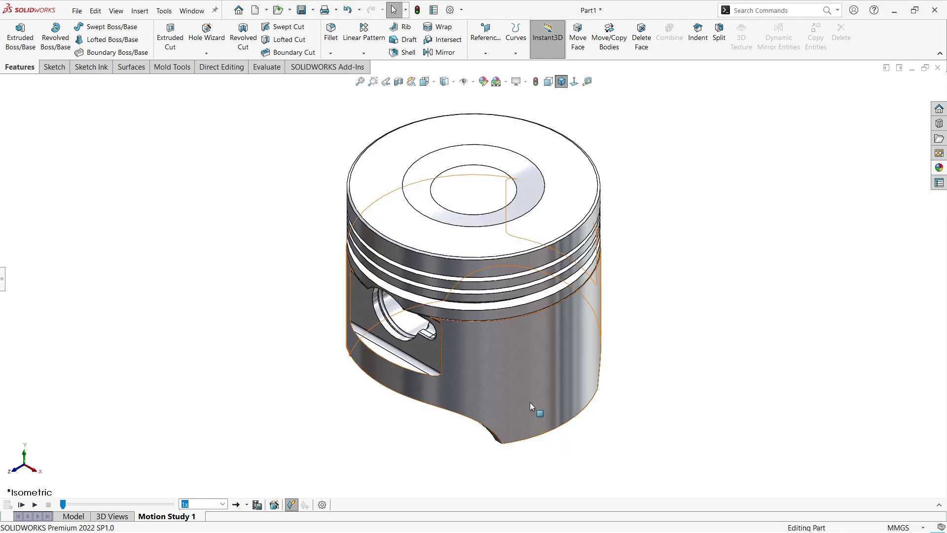
{"action": "left_click", "coordinate": [36, 505]}
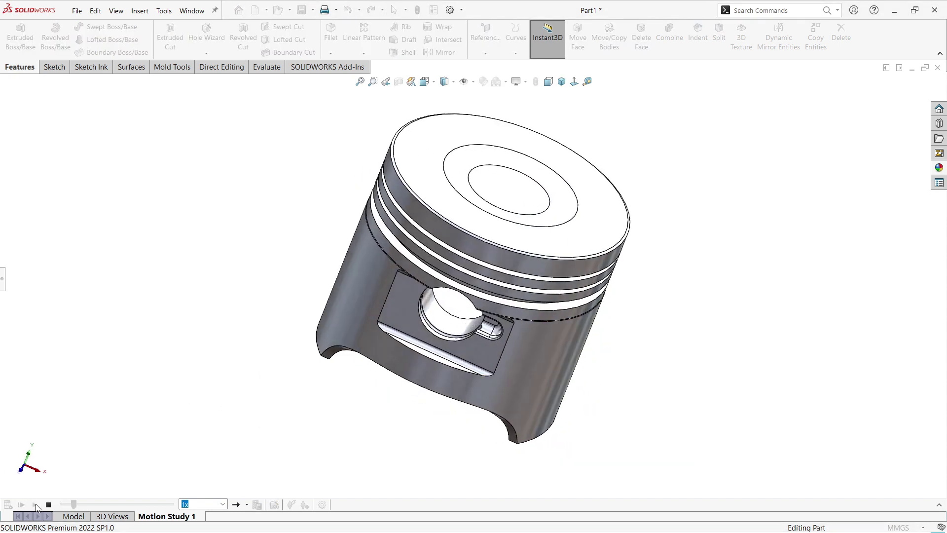